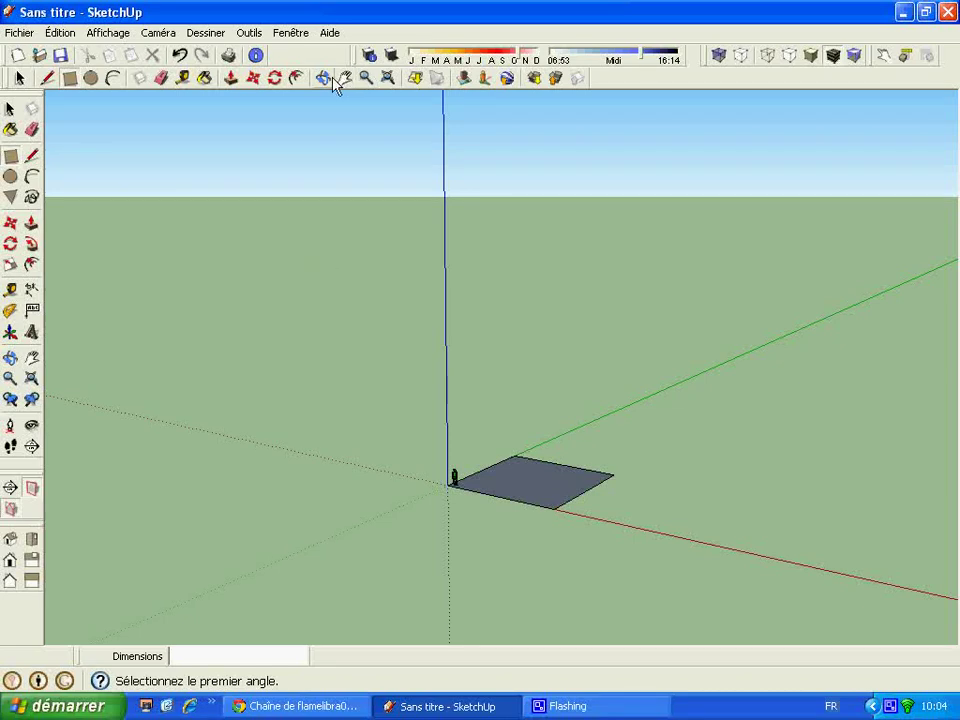
- Draw a second rectangle from the square floor's corner, extending the floor sideways
click(325, 78)
mouse_move(407, 413)
mouse_down()
mouse_move(390, 516)
mouse_move(401, 437)
mouse_move(497, 550)
mouse_move(420, 490)
mouse_up()
click(71, 79)
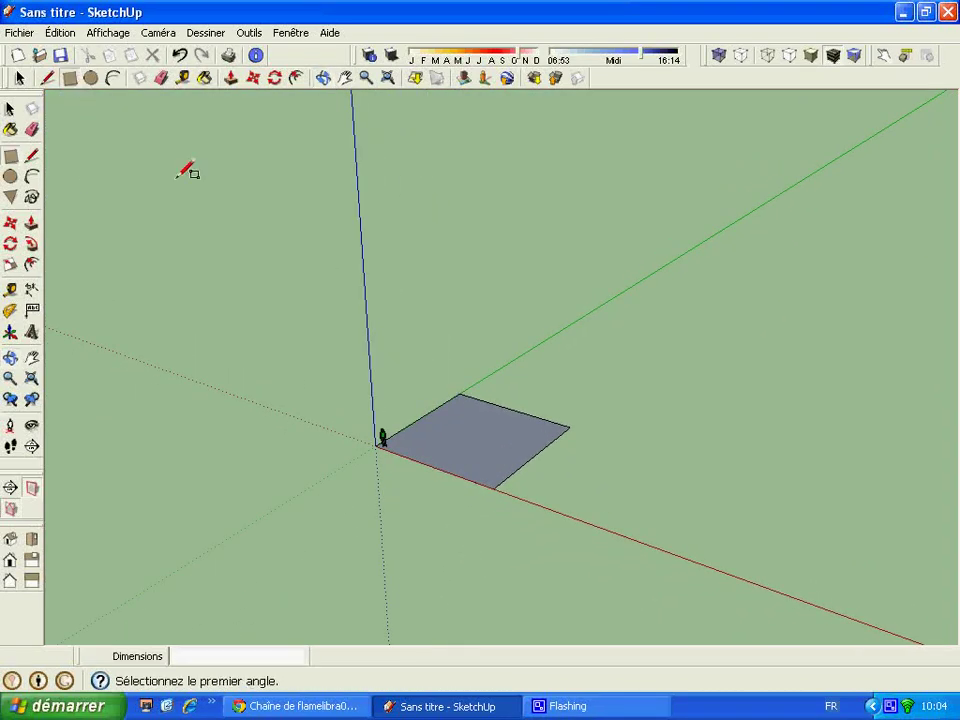
click(534, 456)
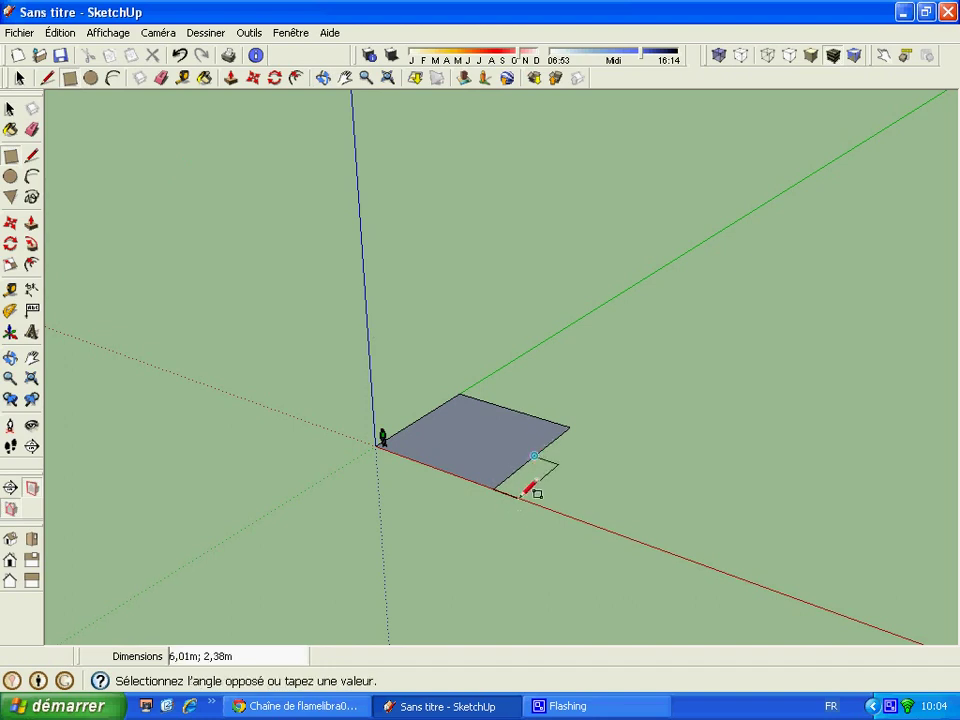
click(569, 512)
scroll(510, 478, up, 2)
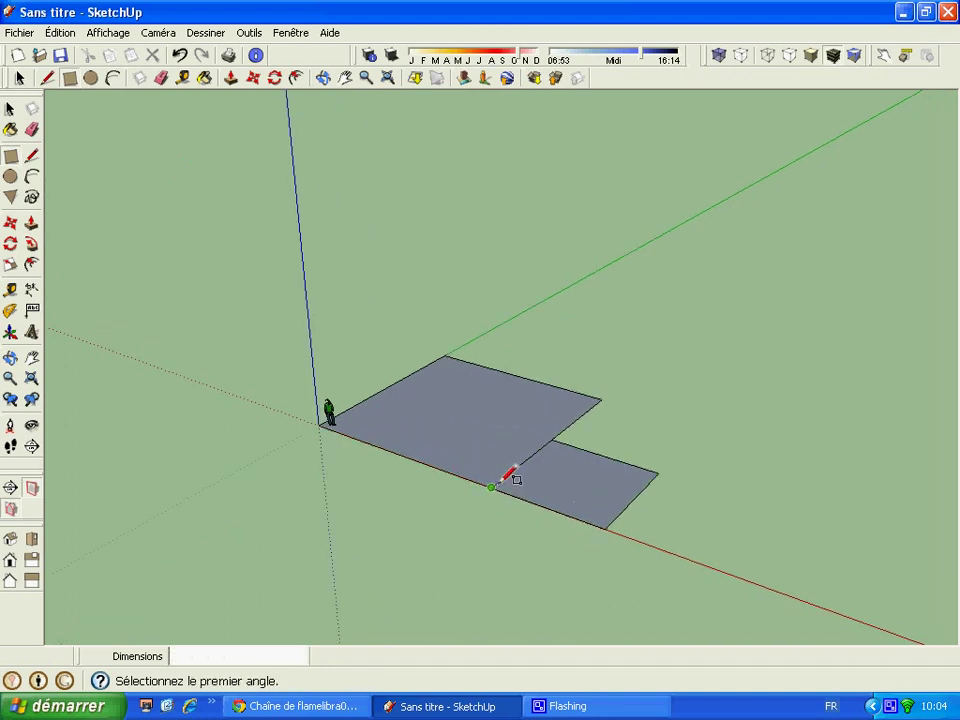
scroll(508, 476, up, 3)
scroll(502, 482, up, 2)
scroll(503, 472, down, 2)
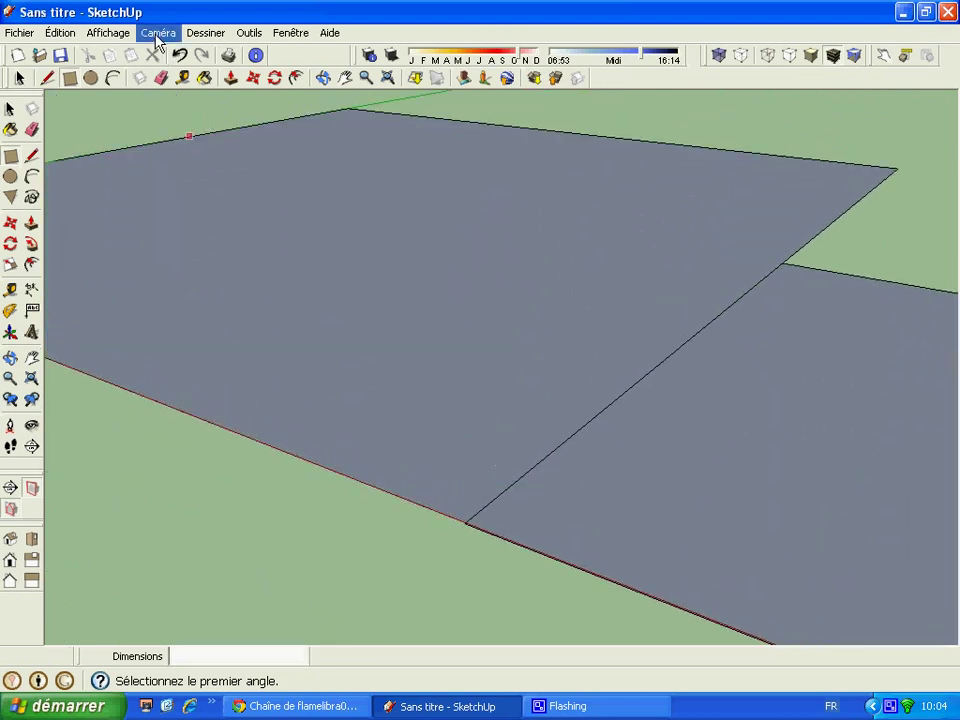
- Erase the shared edge so both rectangles become one L-shaped floor face
click(160, 78)
drag(557, 421, 574, 452)
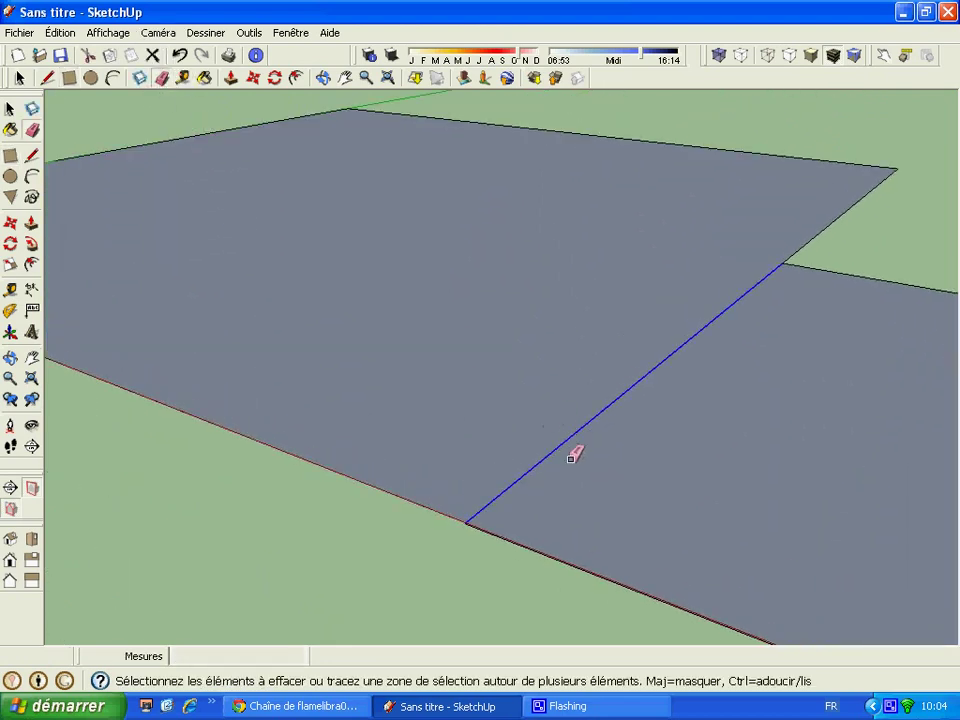
scroll(463, 495, up, 2)
scroll(471, 521, up, 2)
scroll(486, 540, up, 1)
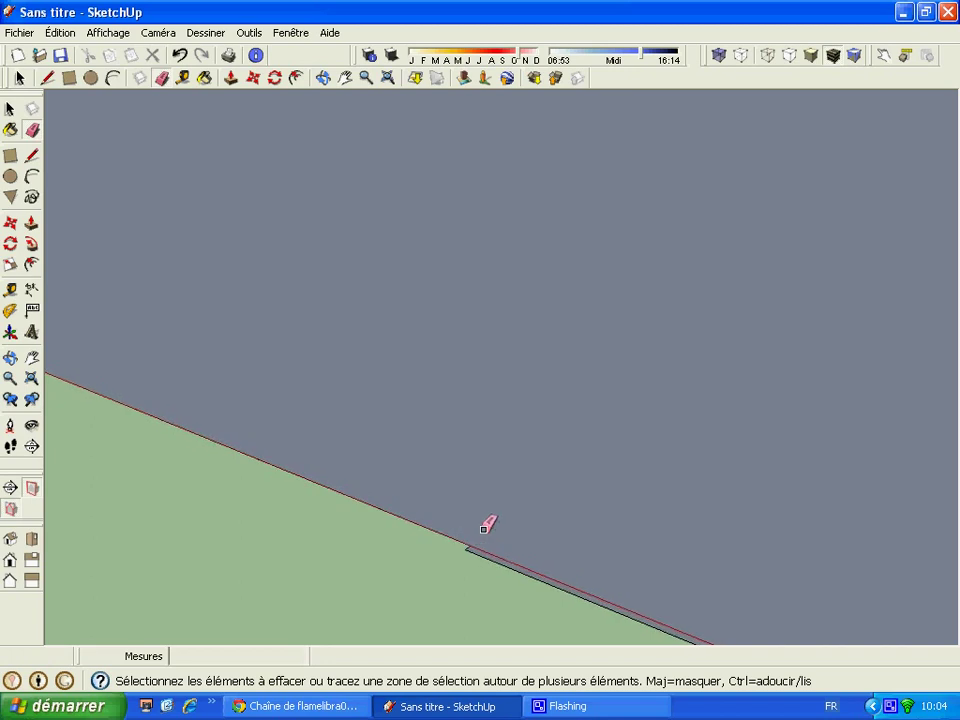
scroll(489, 524, down, 1)
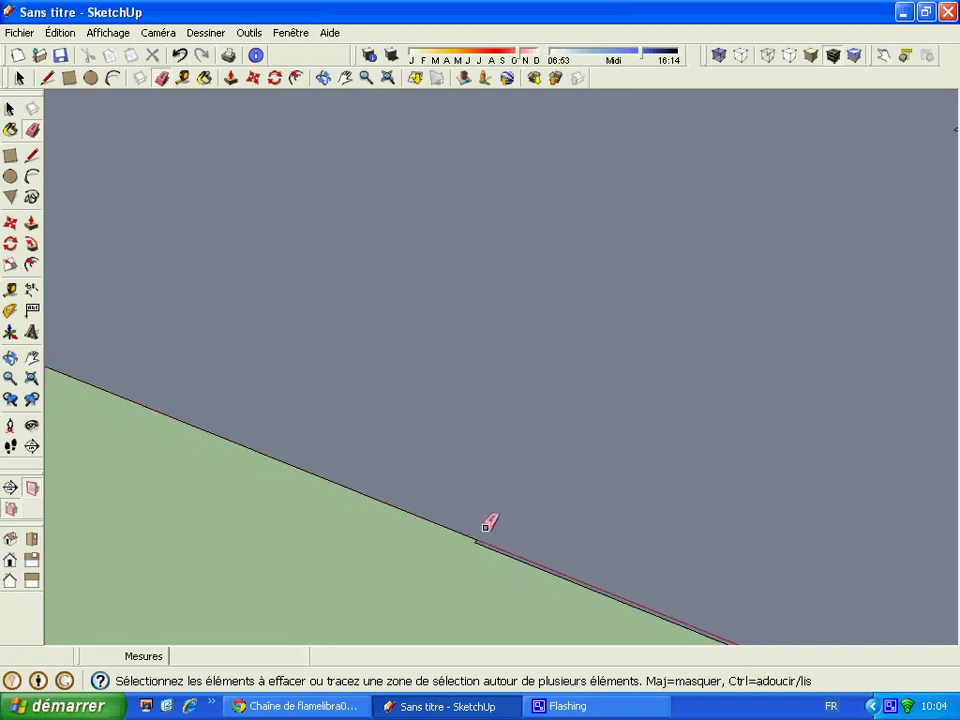
scroll(489, 521, down, 2)
scroll(299, 458, down, 2)
scroll(297, 464, down, 2)
scroll(297, 464, down, 2)
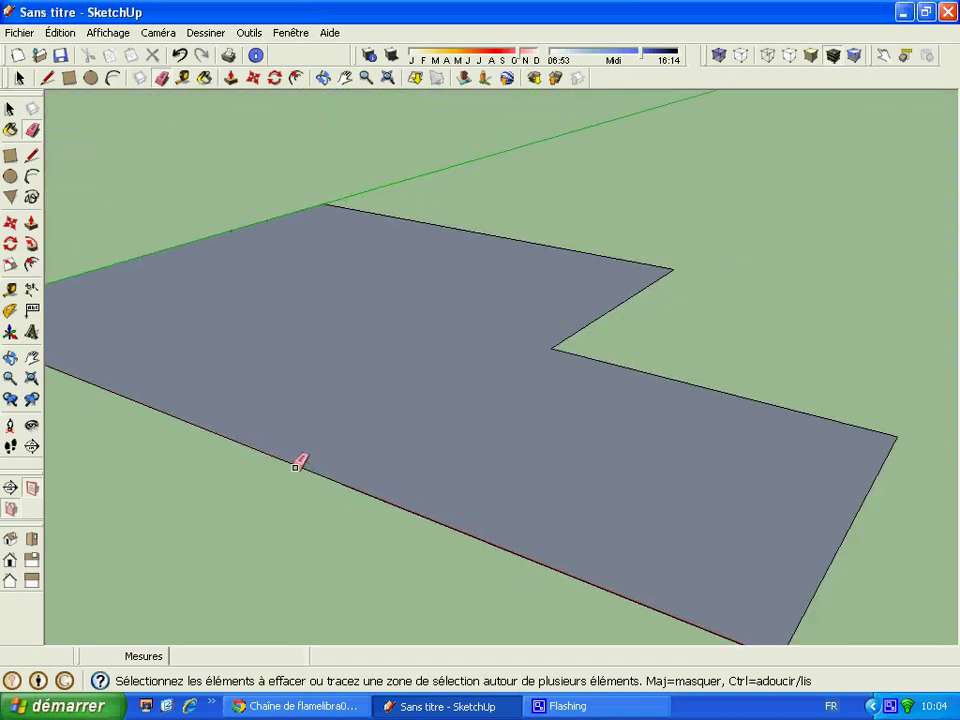
scroll(298, 461, down, 1)
scroll(298, 461, down, 1)
scroll(603, 328, down, 1)
scroll(800, 442, down, 1)
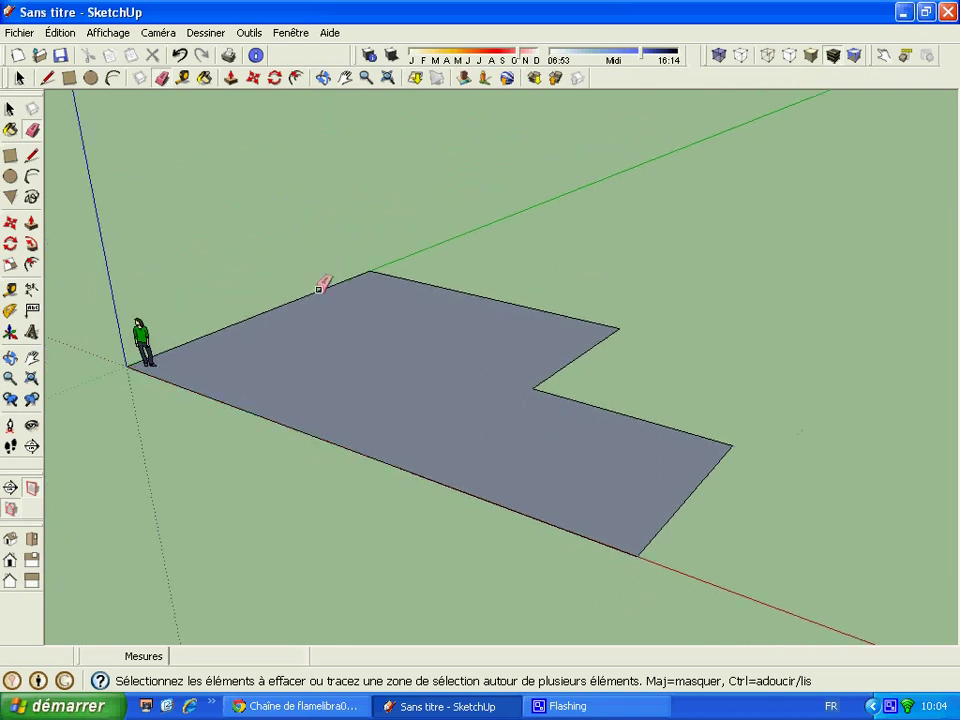
click(324, 79)
drag(330, 260, 336, 311)
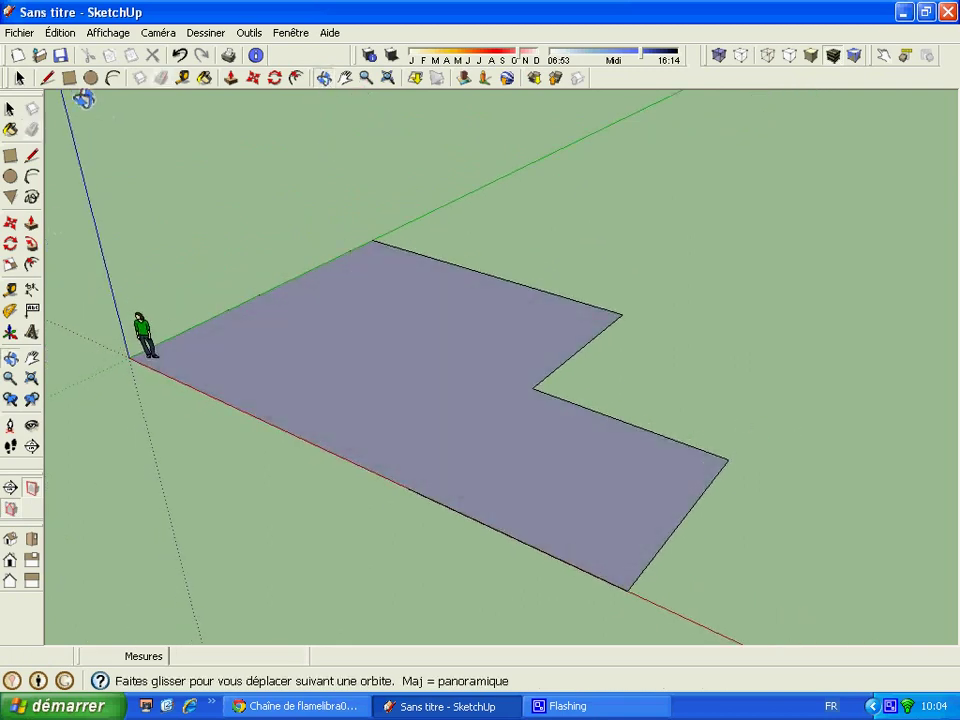
- Try pulling up the floor face with Push/Pull, then abandon it
click(30, 244)
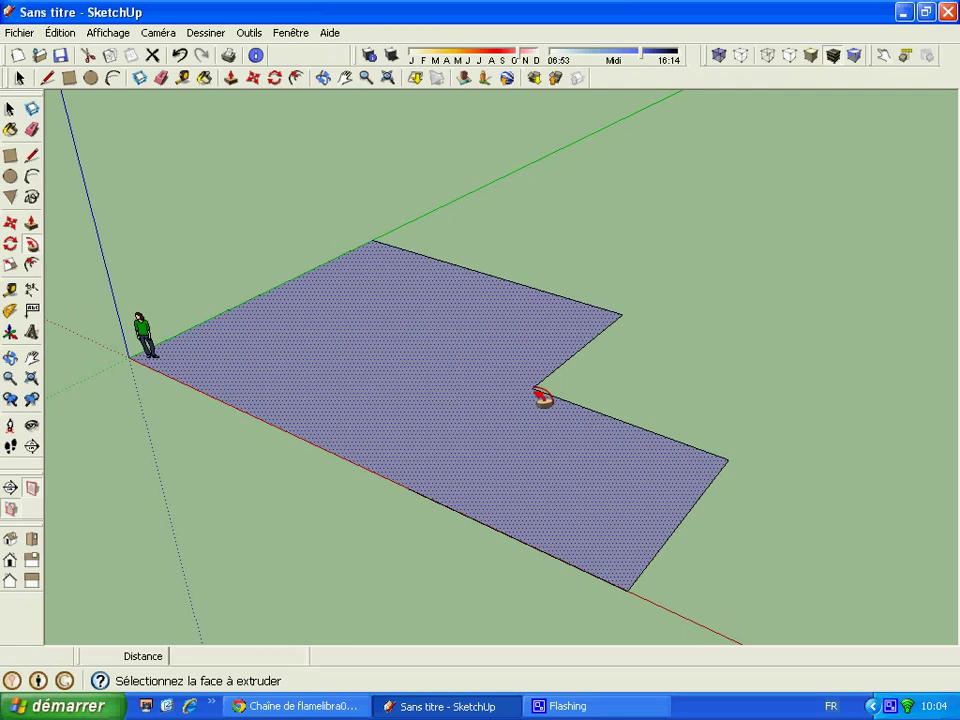
click(530, 396)
click(420, 390)
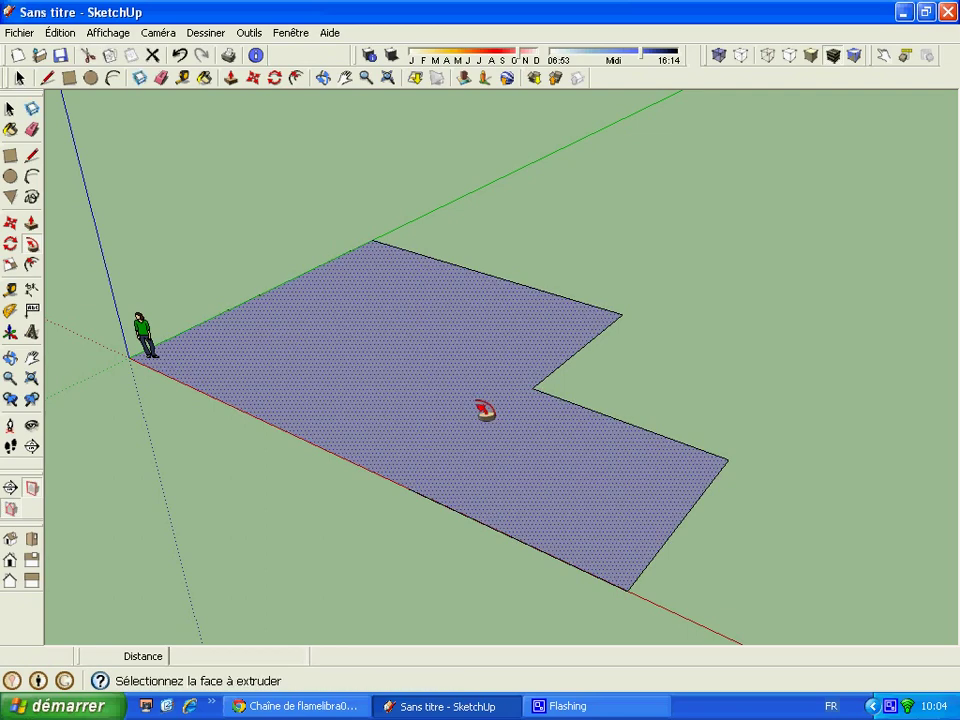
click(370, 388)
scroll(370, 388, up, 1)
scroll(370, 388, down, 2)
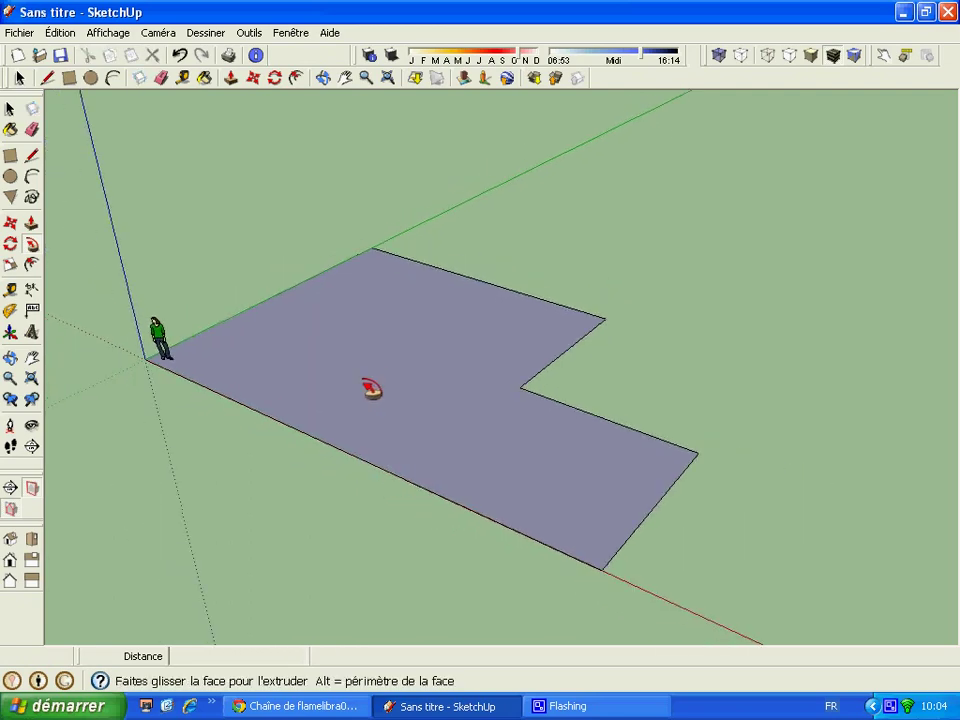
click(308, 386)
- Offset the L-shaped floor's outline inward by about 0,34m
click(31, 266)
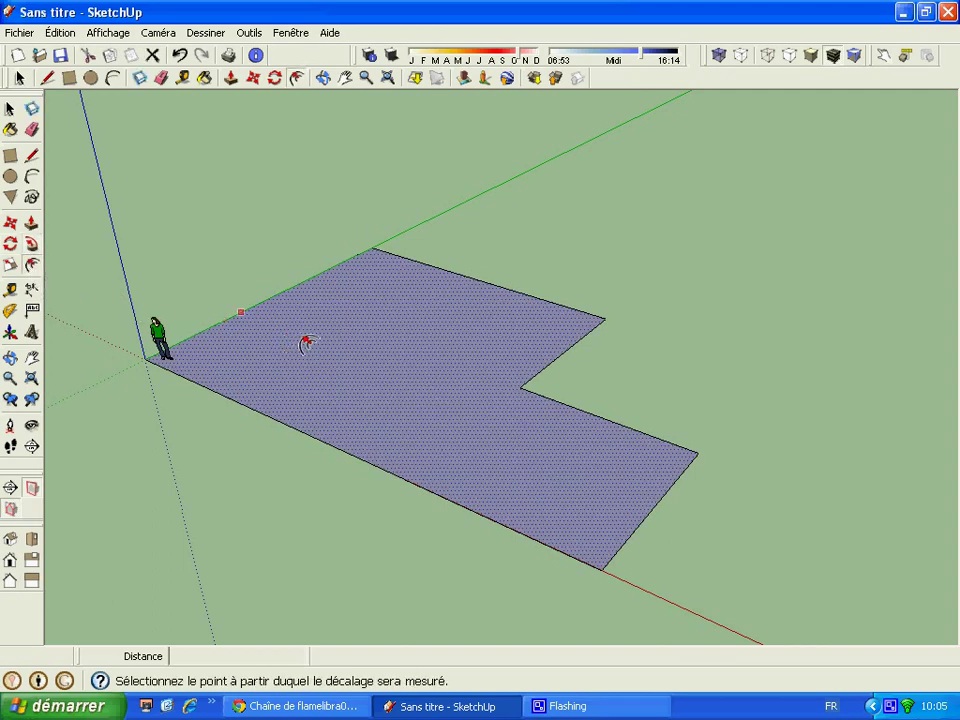
click(308, 342)
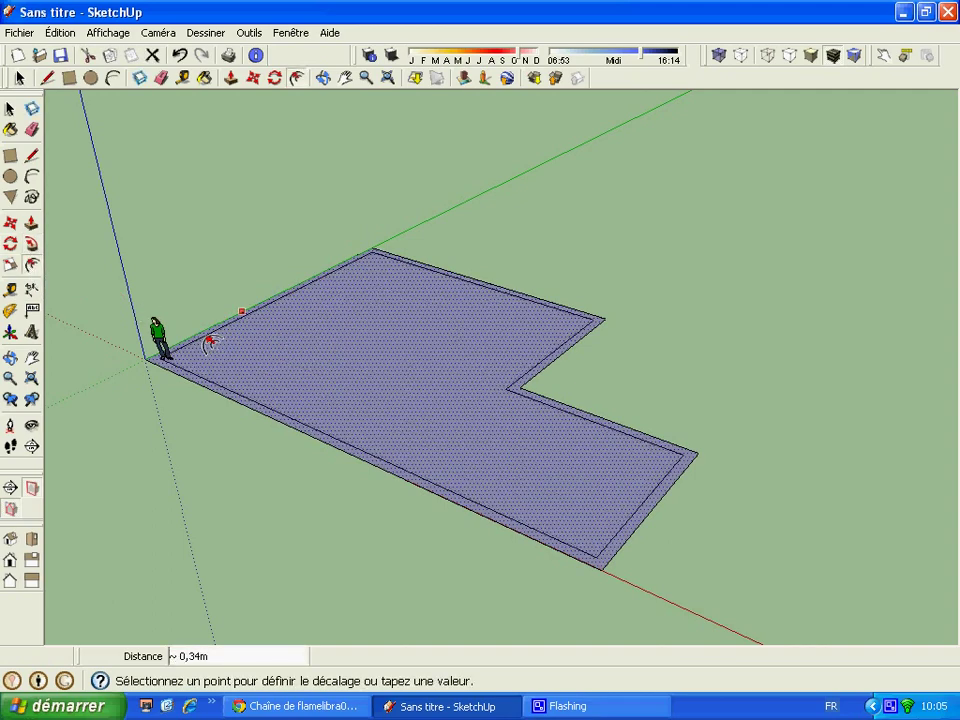
click(210, 342)
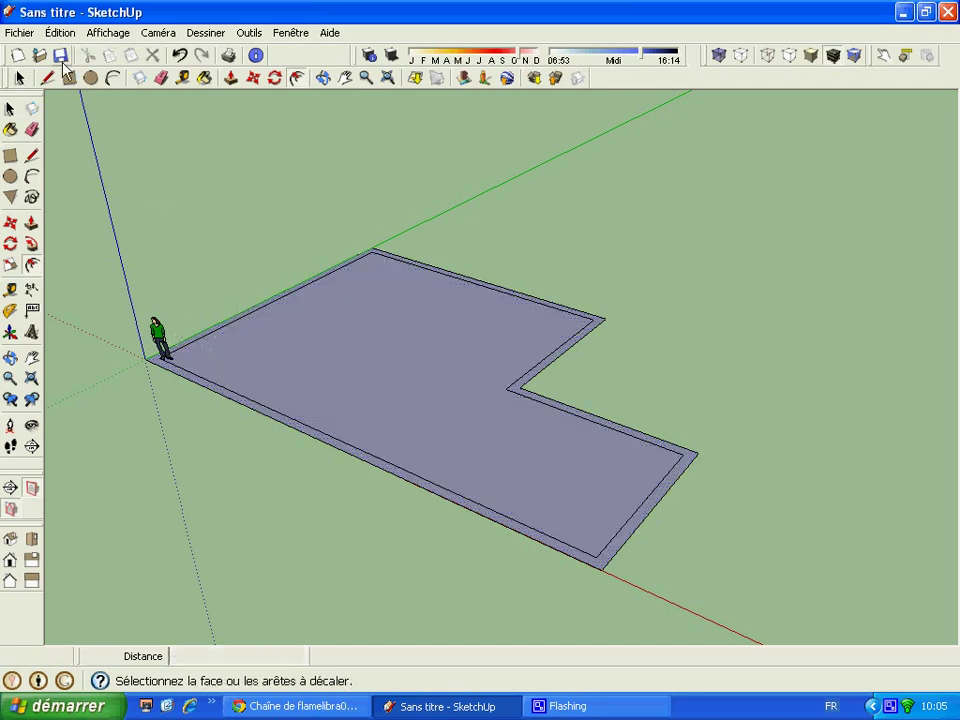
click(46, 77)
- Draw two lines from the inner corner to the outer edge, undoing a stray erase
click(506, 388)
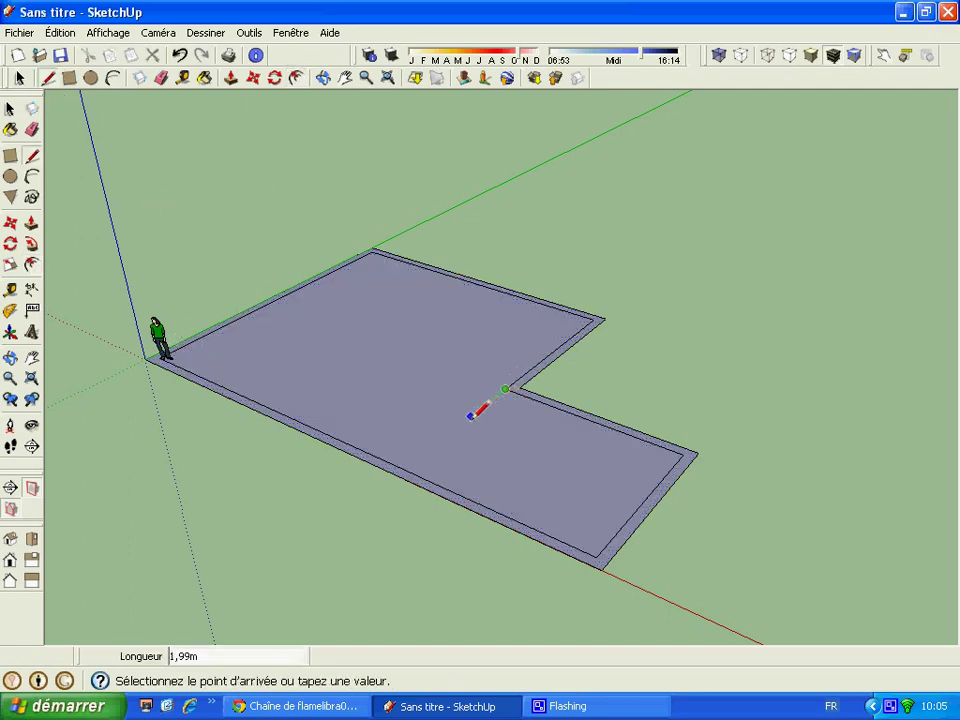
click(398, 467)
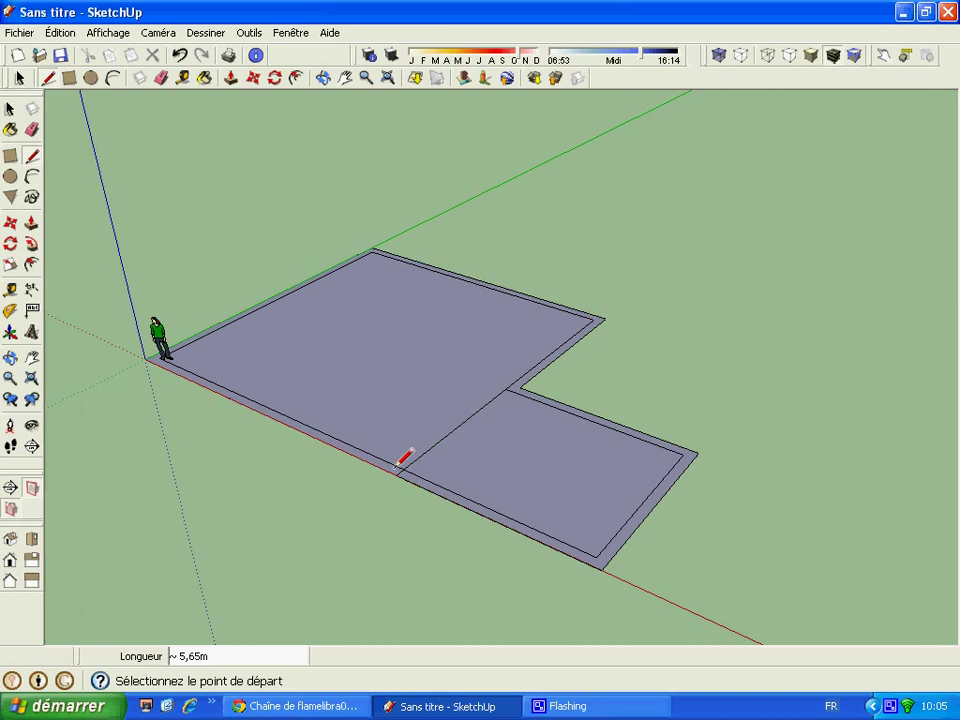
scroll(514, 388, up, 2)
scroll(514, 388, up, 2)
click(511, 389)
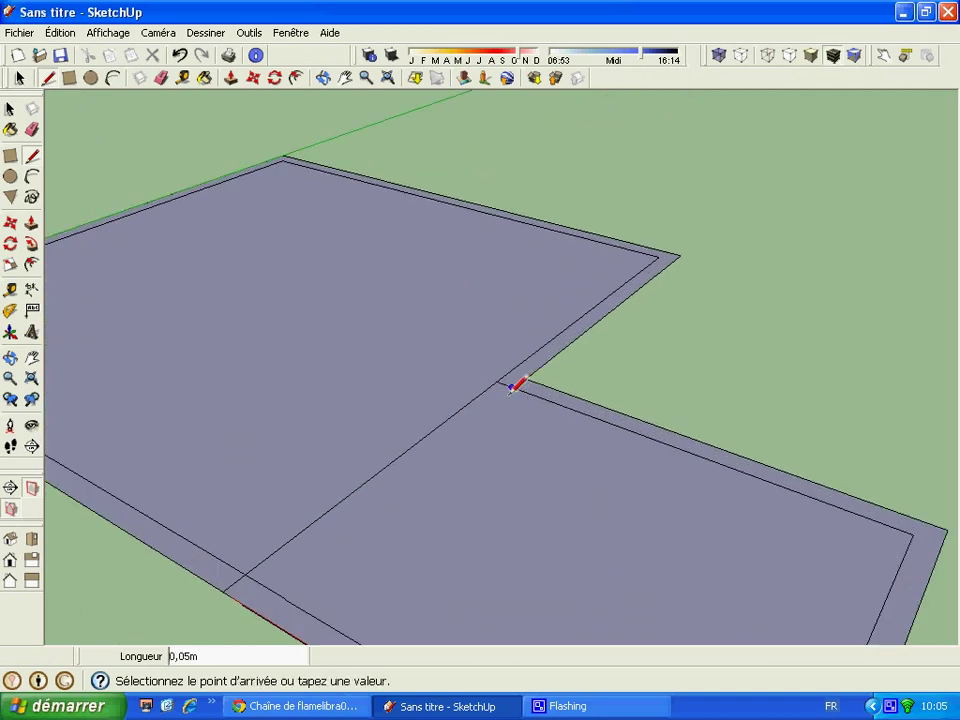
click(266, 585)
scroll(606, 335, down, 3)
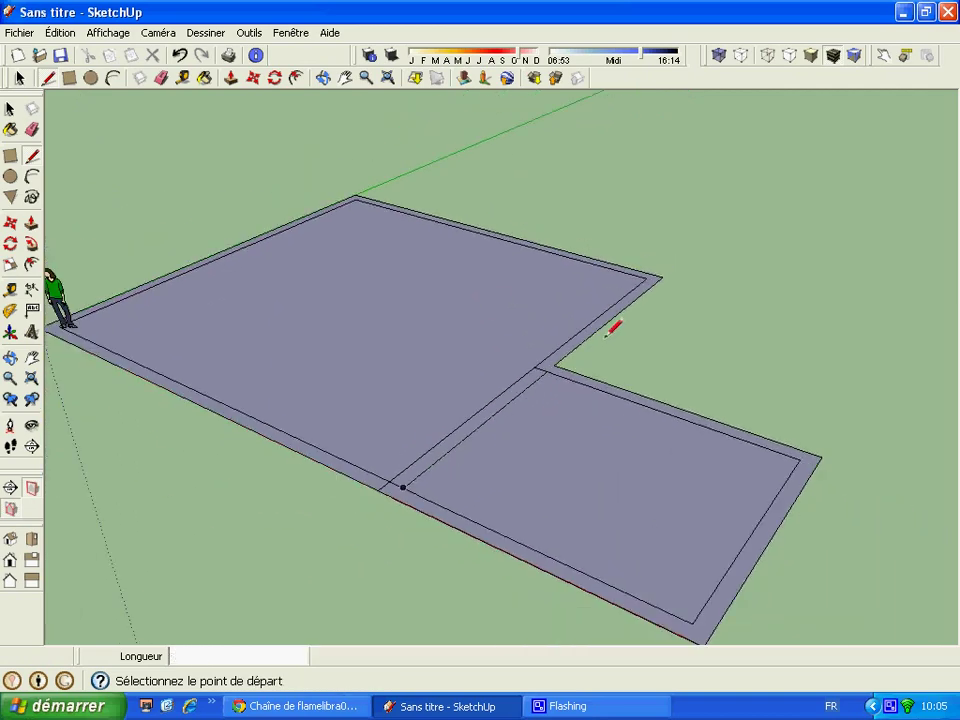
key(e)
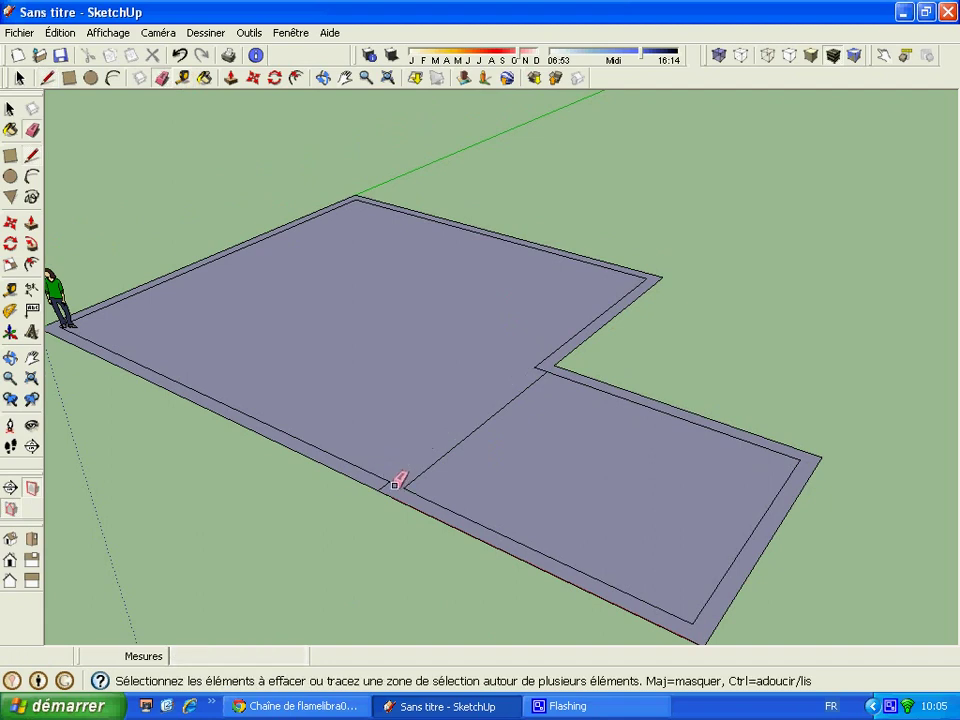
click(180, 55)
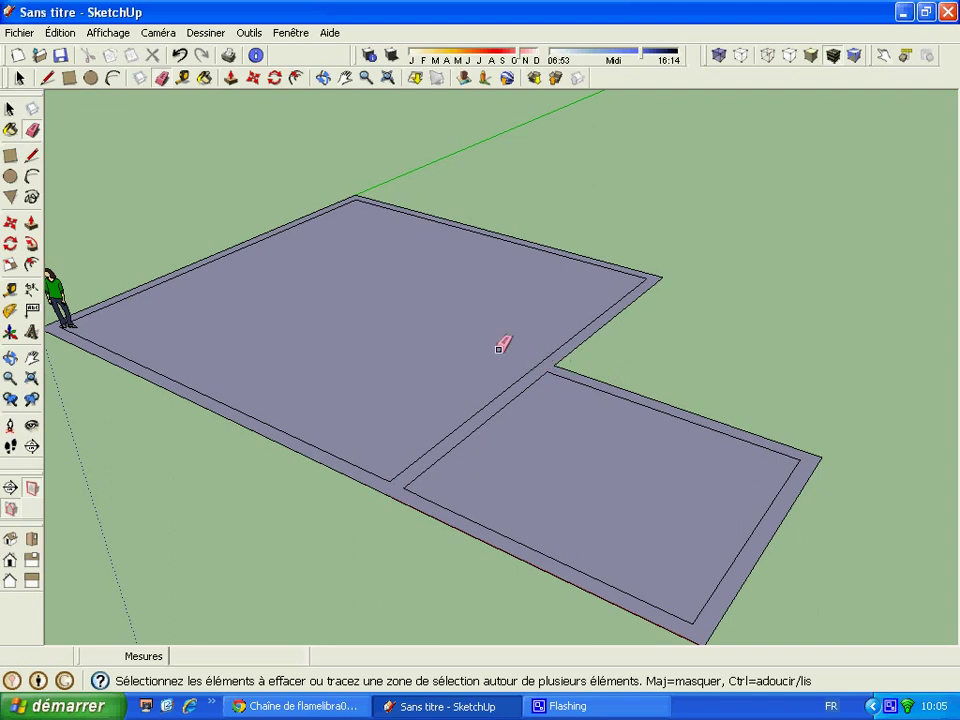
- Draw a dividing line across the large floor to the border and erase the diagonal edge
click(47, 77)
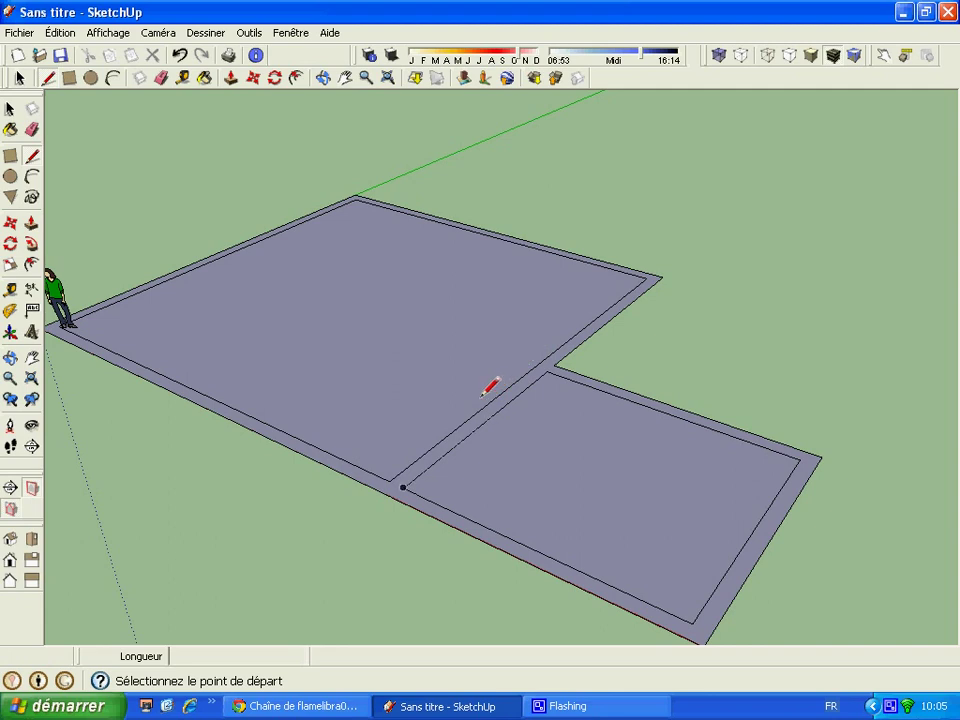
scroll(483, 394, up, 1)
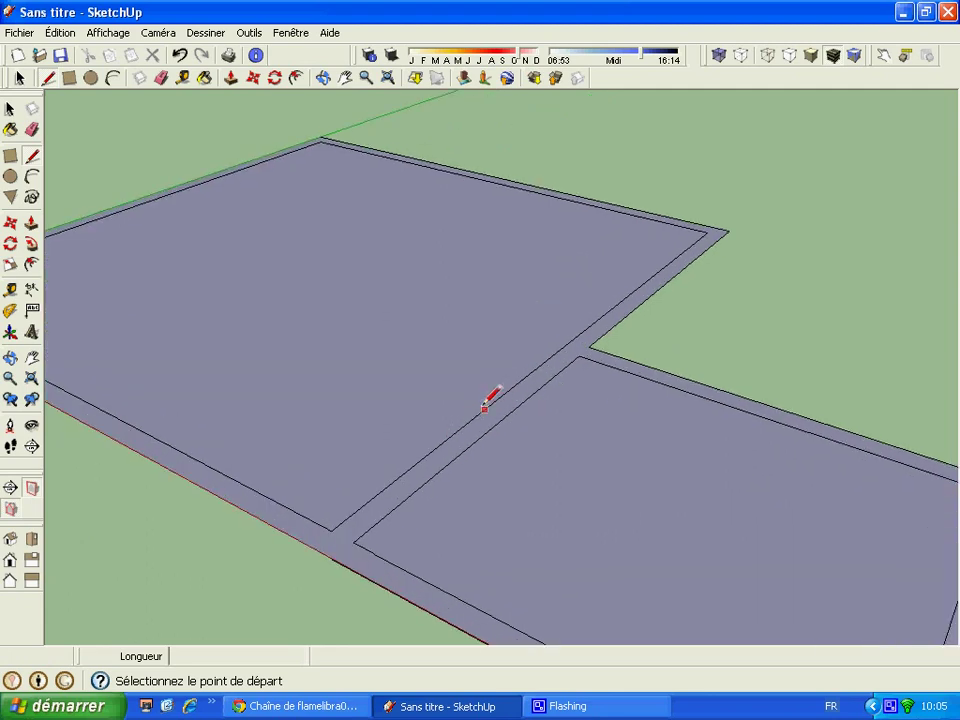
click(484, 407)
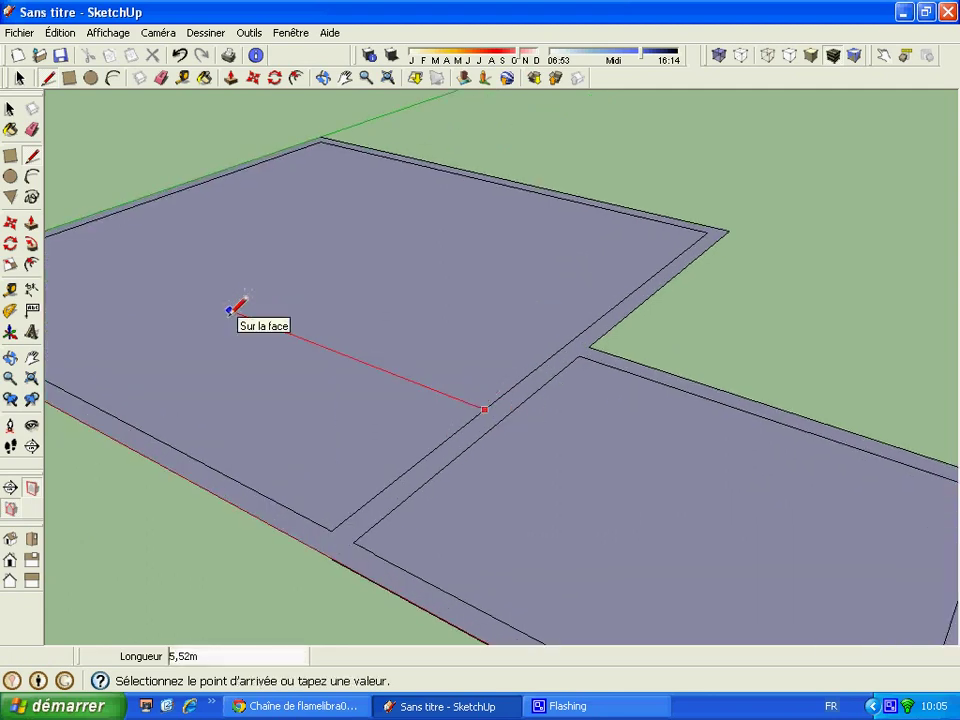
click(230, 310)
click(495, 180)
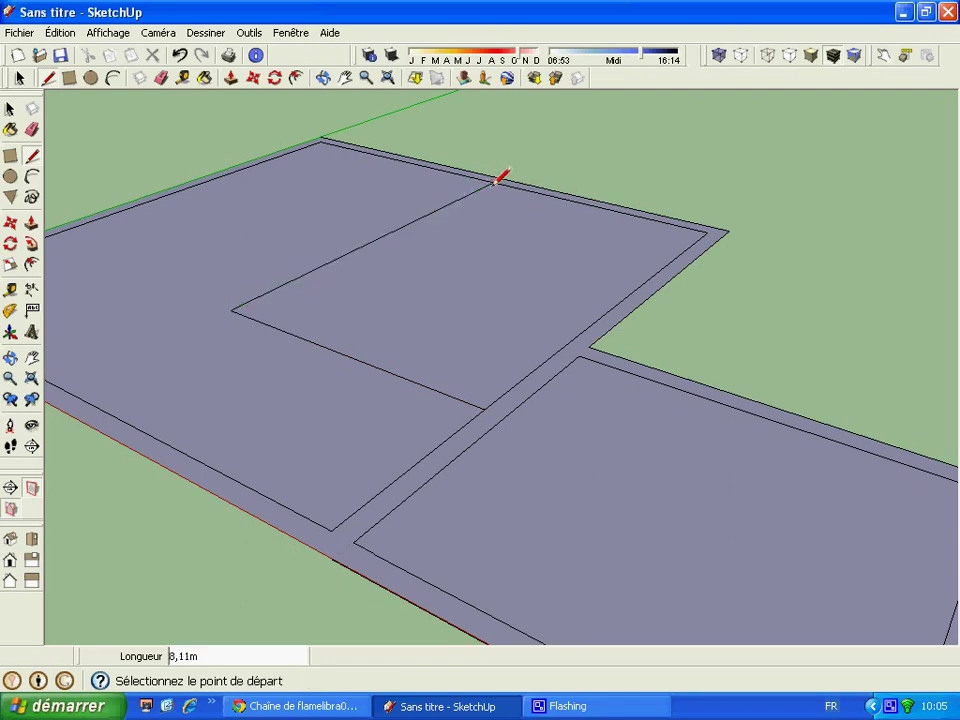
click(322, 77)
drag(394, 429, 388, 454)
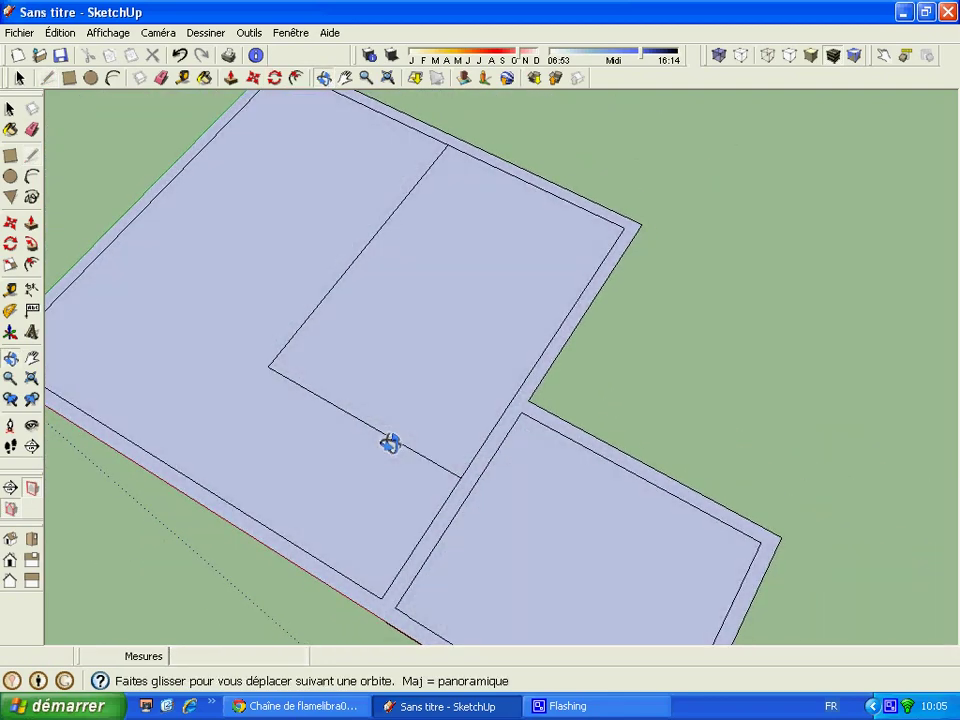
key(e)
click(368, 292)
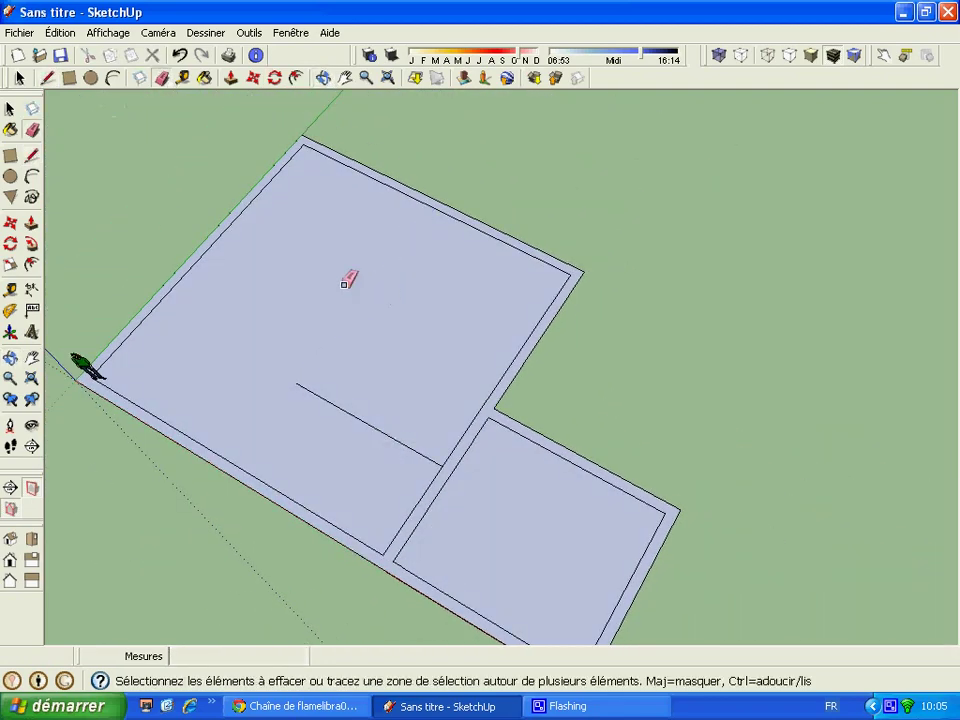
- Draw the two inner wall edges from the room corner to the outer border
click(46, 77)
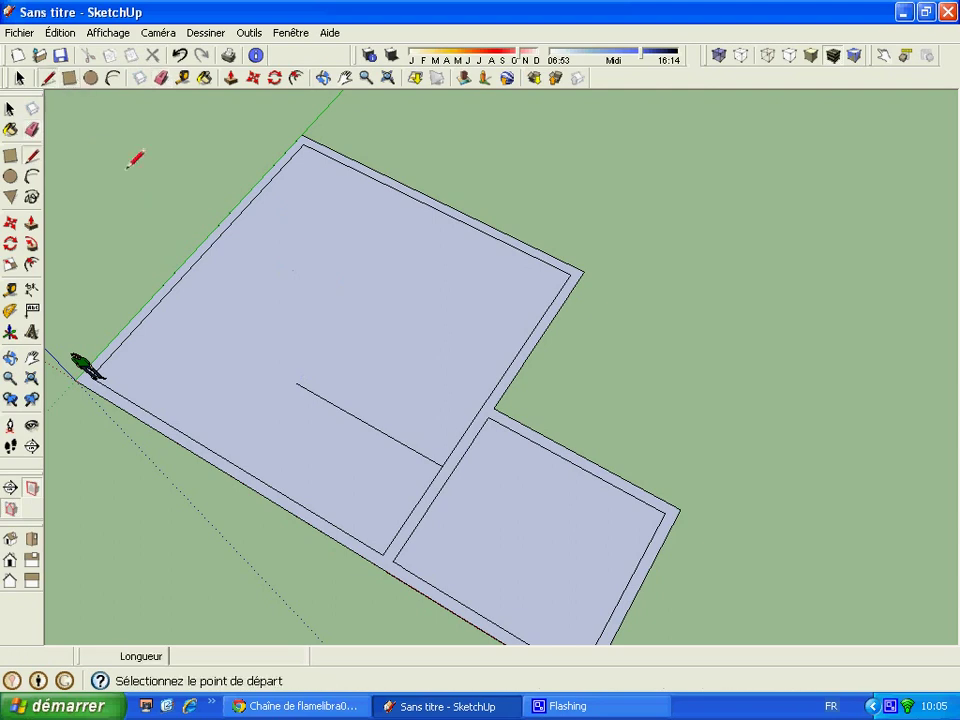
click(297, 383)
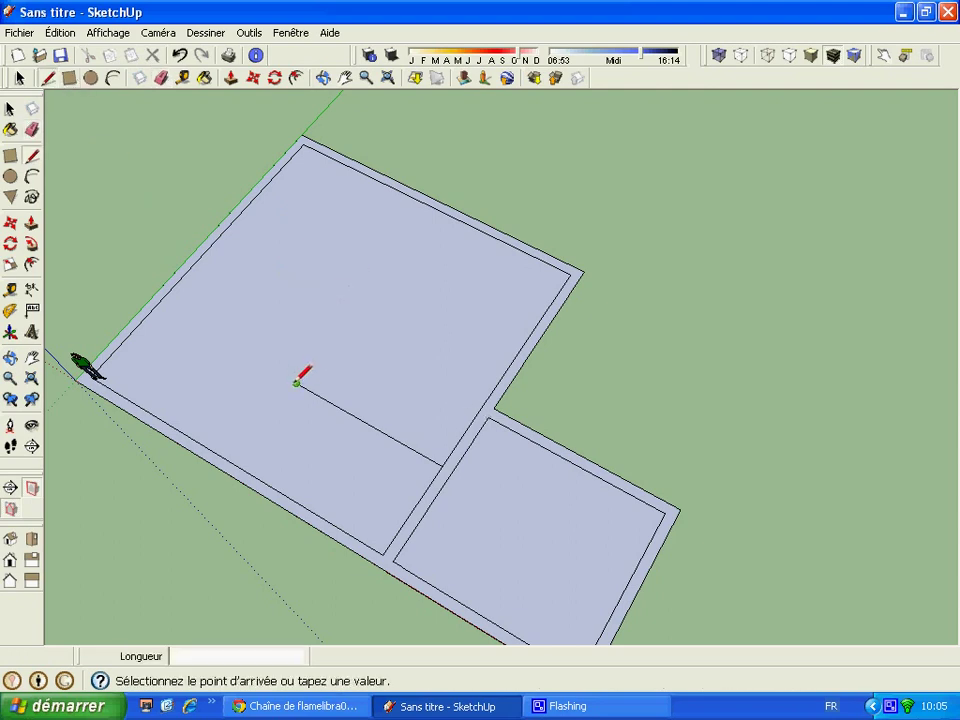
click(434, 206)
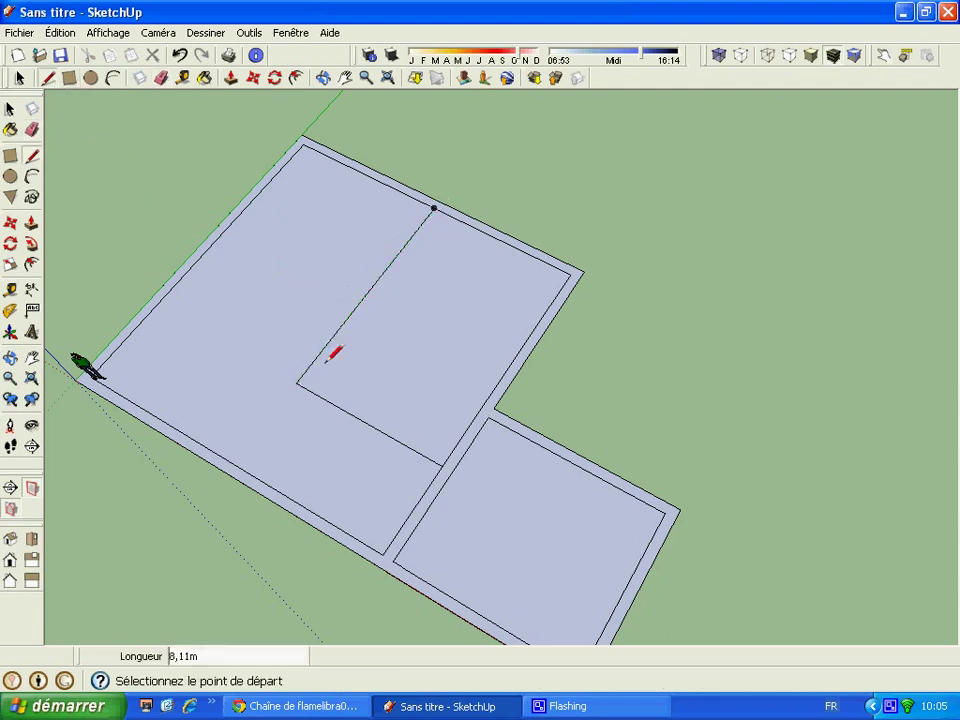
scroll(447, 458, up, 1)
click(447, 458)
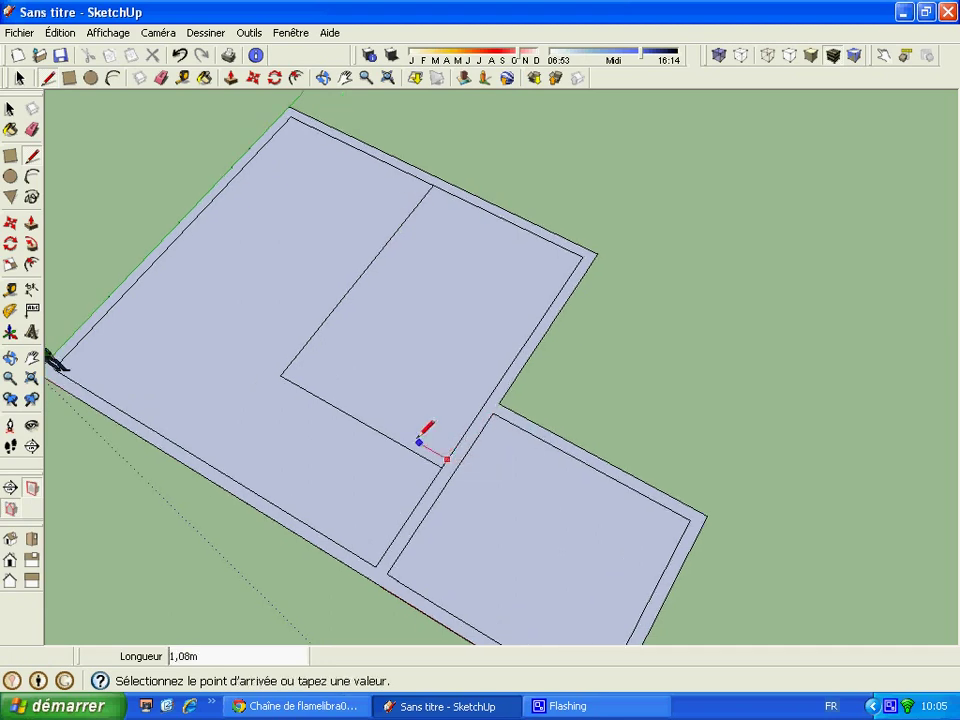
click(297, 374)
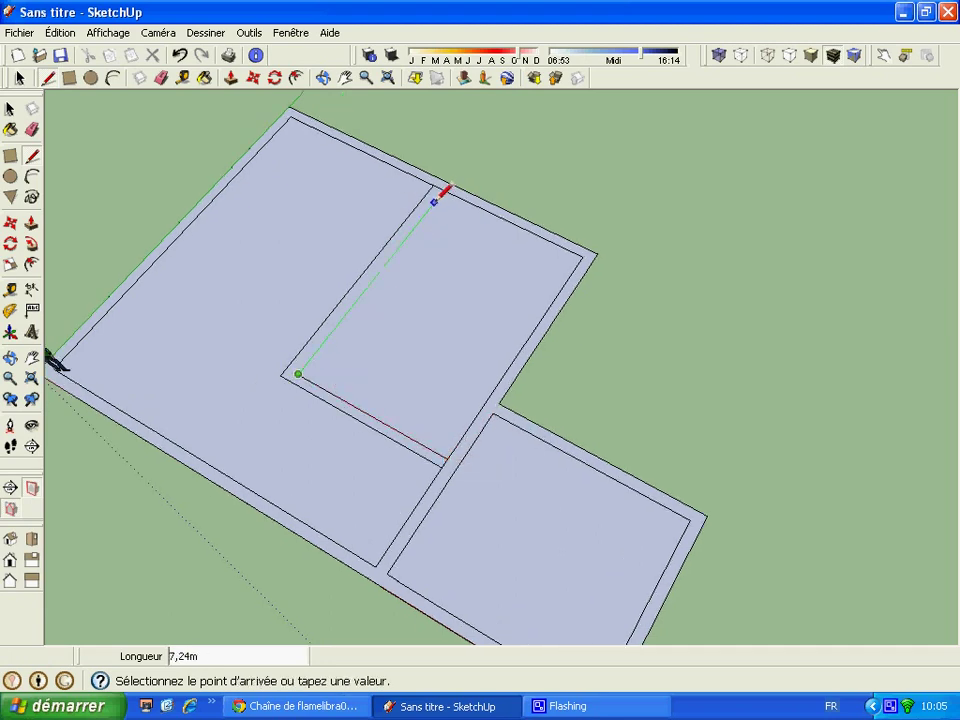
click(443, 190)
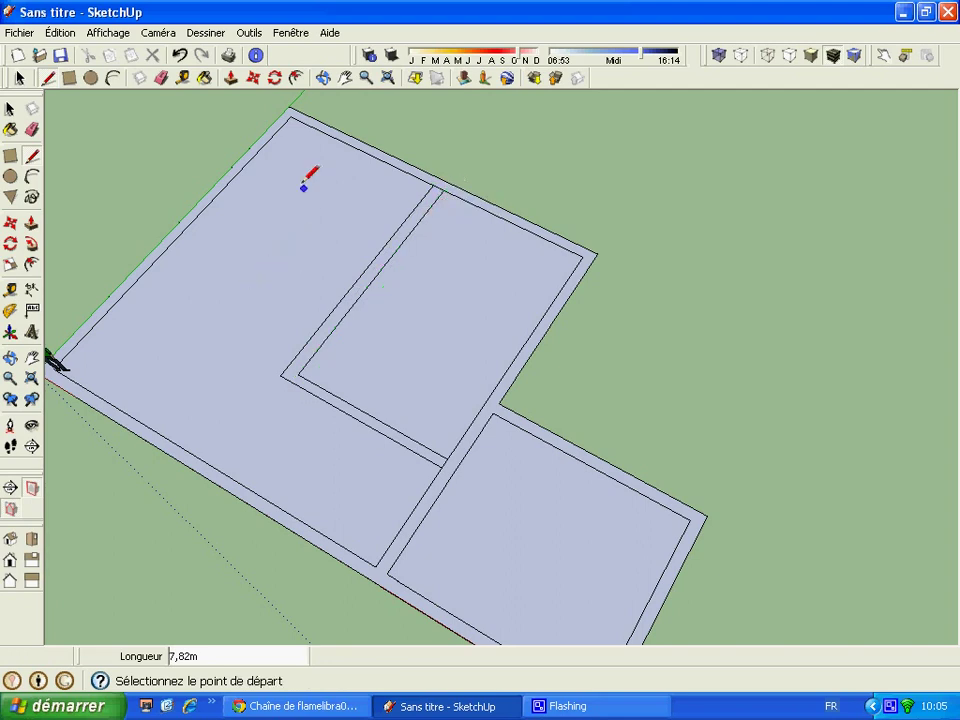
key(e)
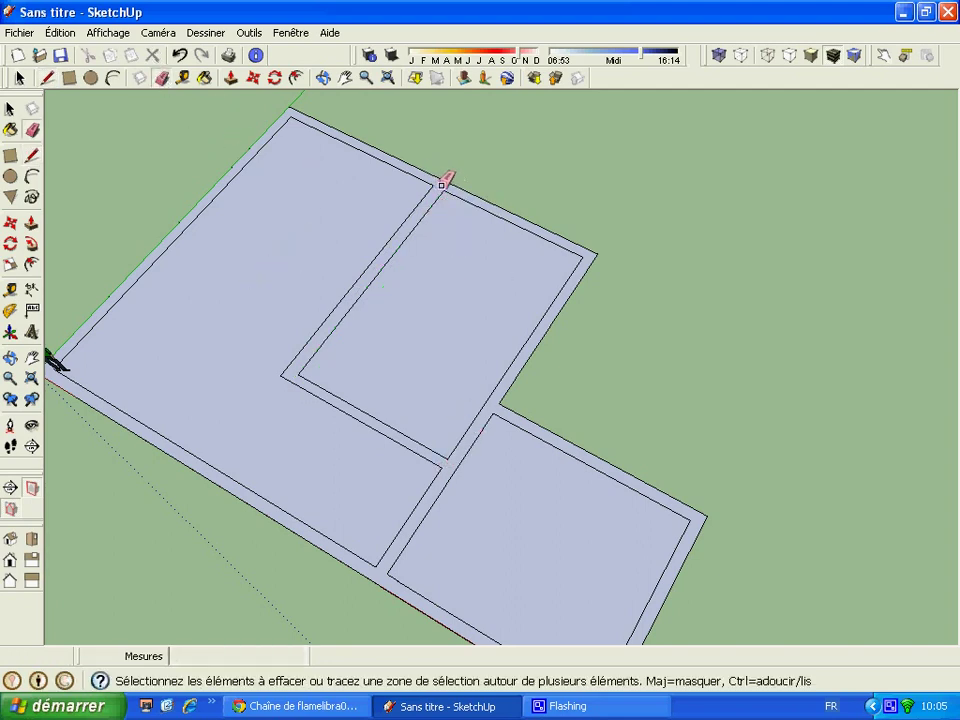
scroll(443, 183, down, 1)
scroll(392, 189, down, 1)
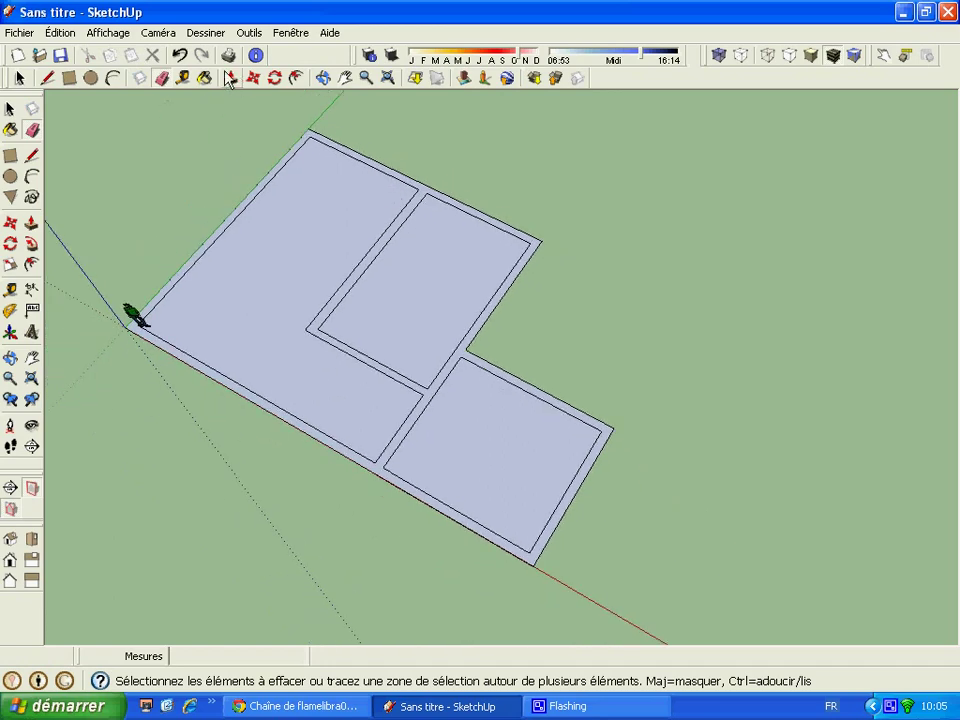
- Orbit the floor plan into a tilted perspective looking down on it
key(b)
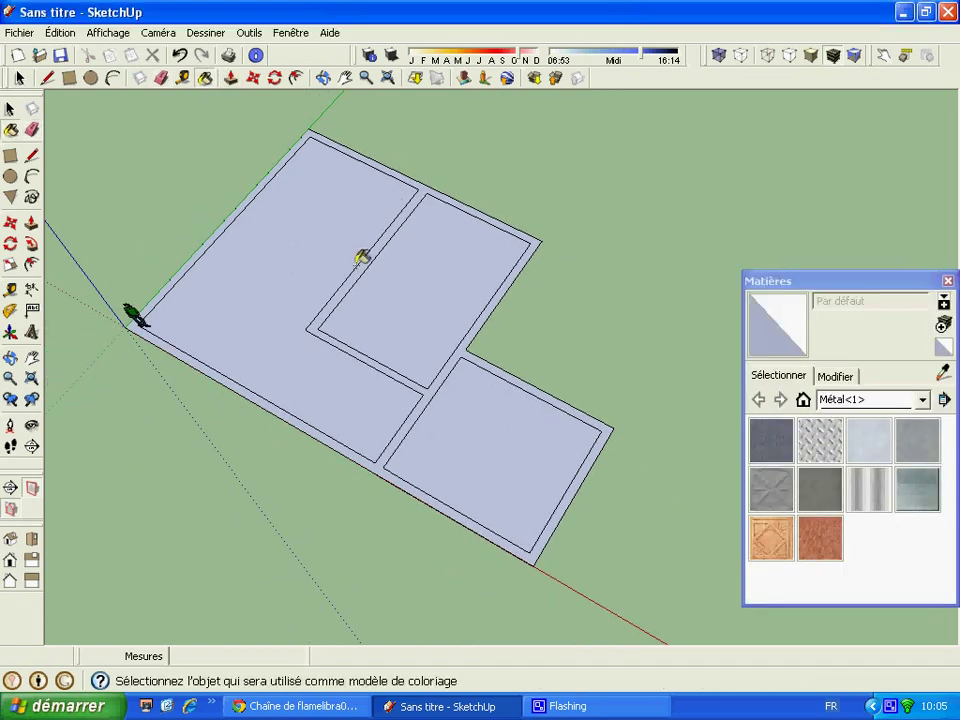
click(947, 283)
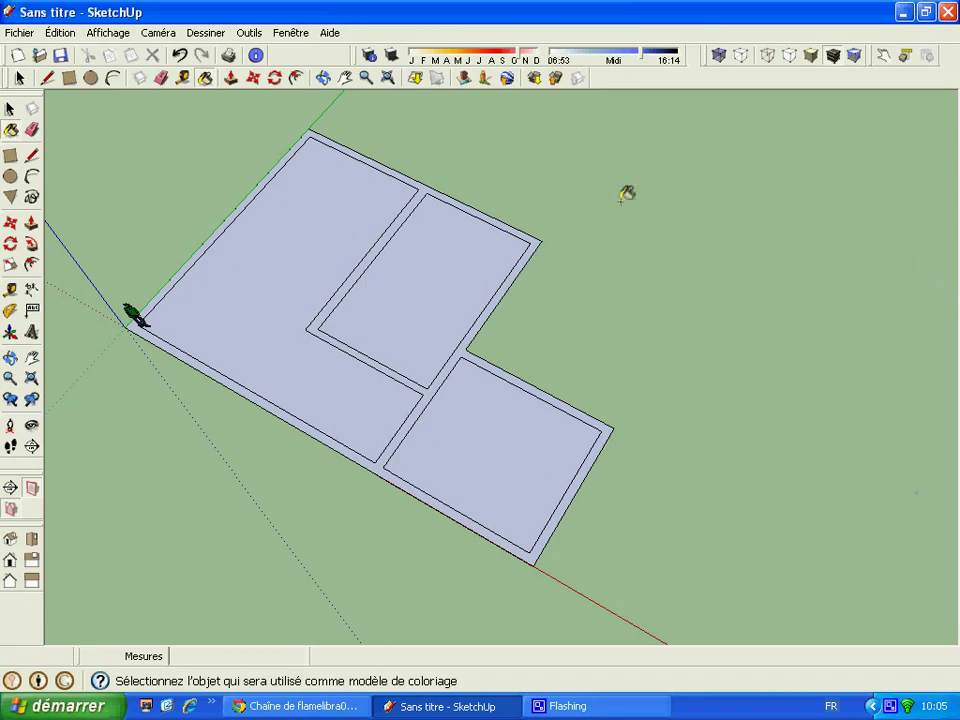
click(323, 77)
mouse_move(430, 360)
mouse_down()
mouse_move(461, 407)
mouse_move(302, 360)
mouse_up()
scroll(429, 403, up, 3)
scroll(420, 380, up, 2)
scroll(399, 337, down, 4)
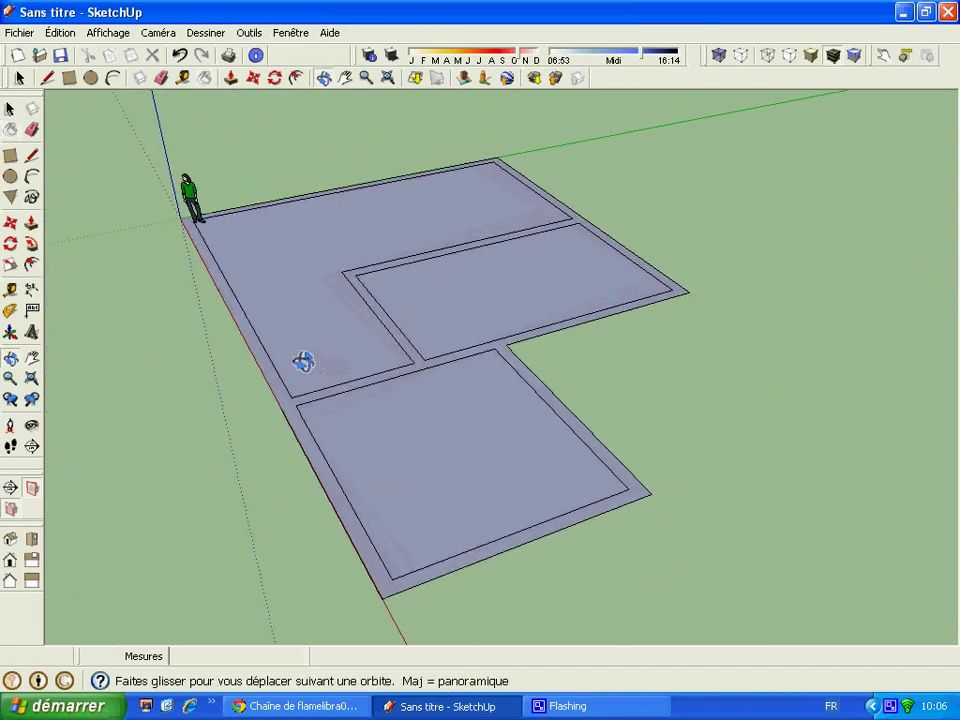
mouse_move(340, 208)
mouse_down()
mouse_move(268, 279)
mouse_move(291, 339)
mouse_move(484, 334)
mouse_move(484, 343)
mouse_move(437, 354)
mouse_move(268, 332)
mouse_move(281, 339)
mouse_move(285, 386)
mouse_move(205, 236)
mouse_up()
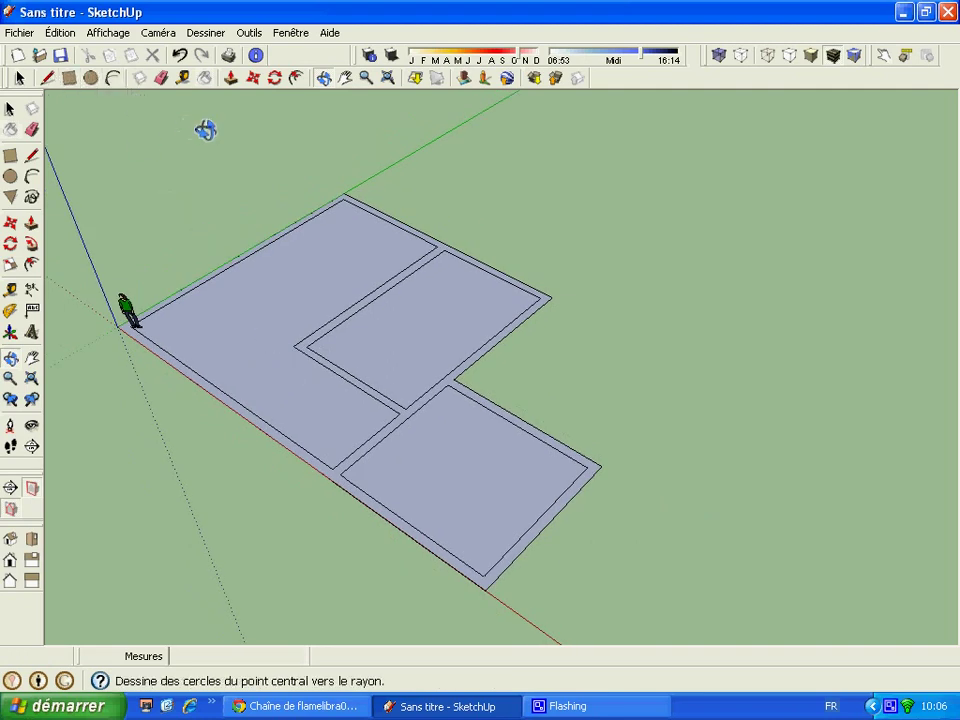
- Paint the wall strips with the light Bois_sol_clair wood material
click(203, 79)
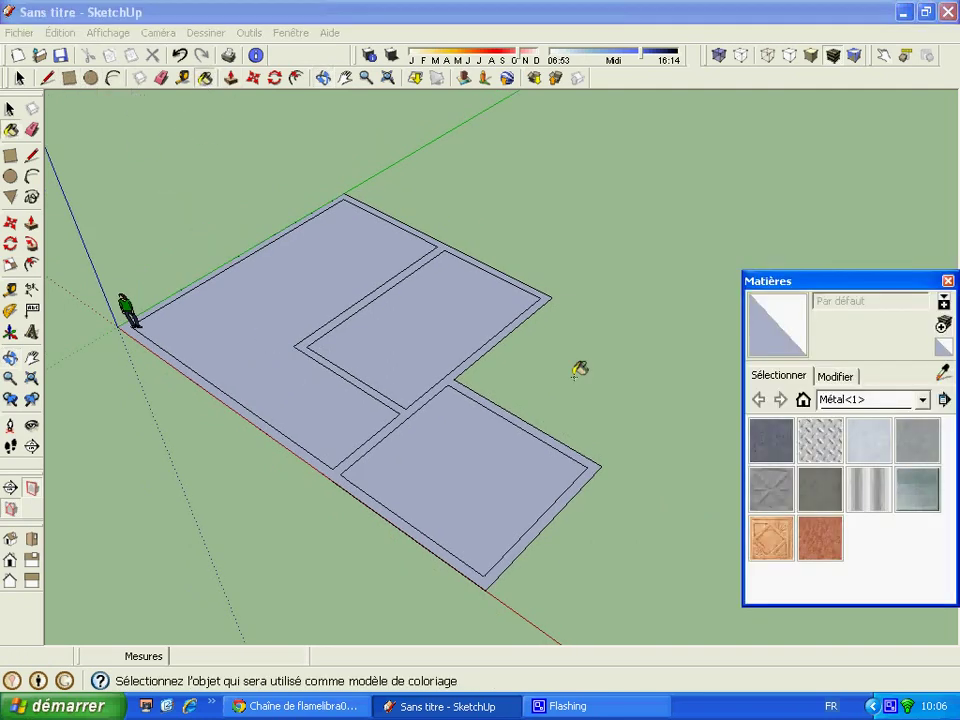
click(922, 401)
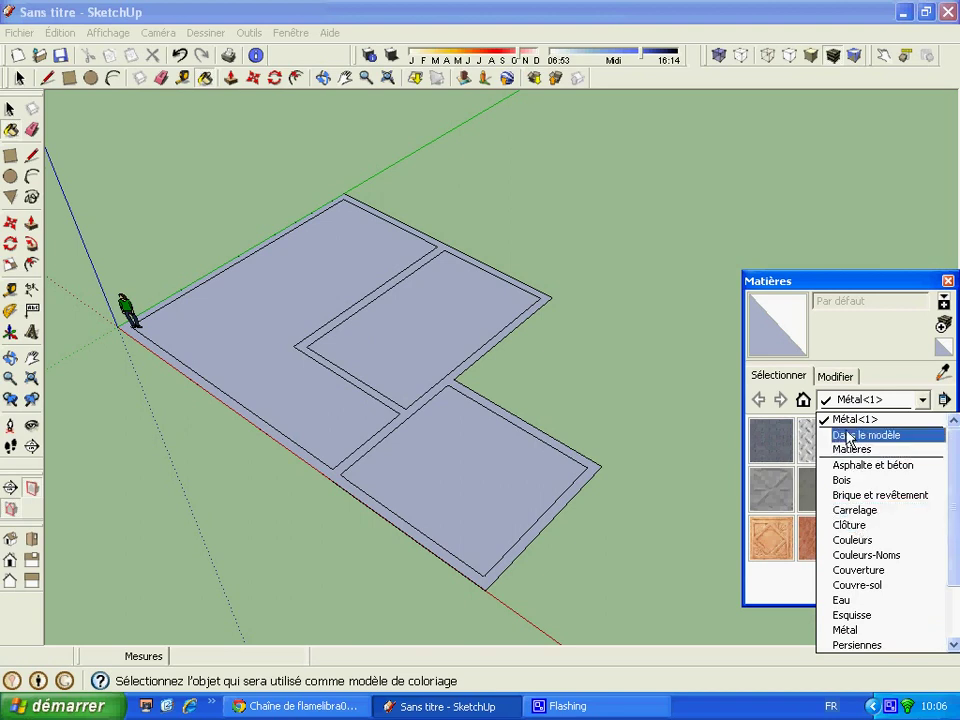
click(862, 481)
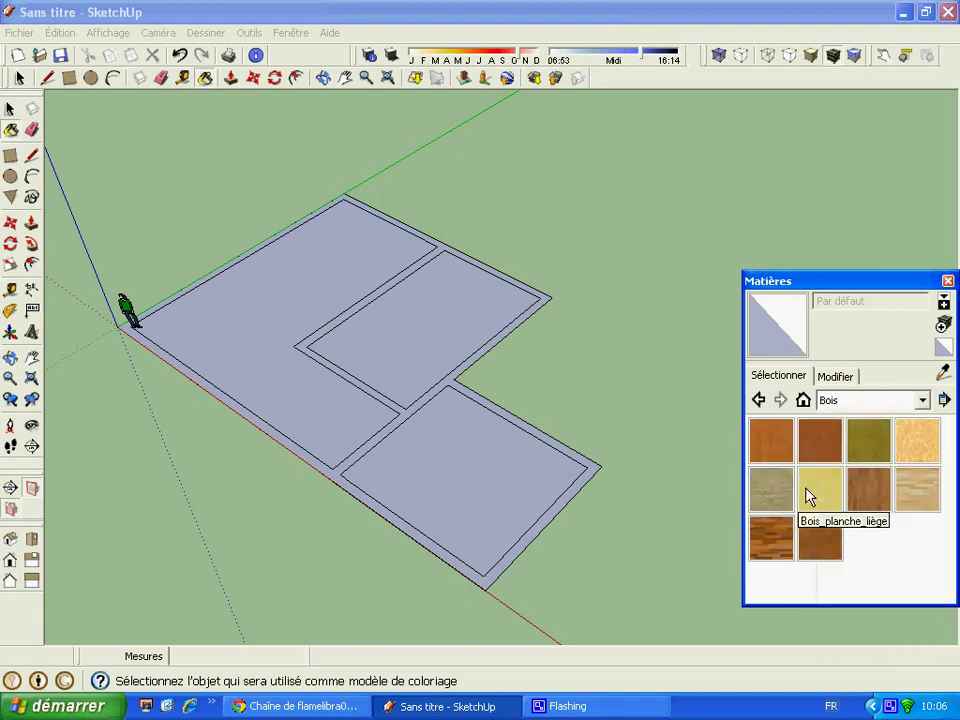
click(905, 498)
click(573, 486)
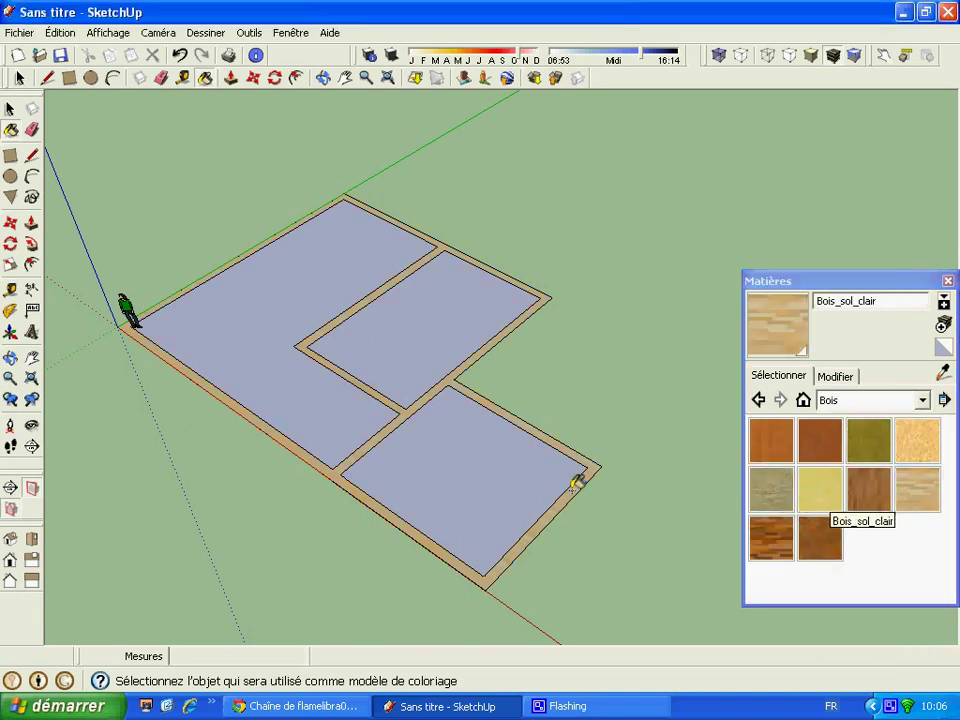
- Paint all three room floors with dark Bois_sol_foncé parquet
click(766, 544)
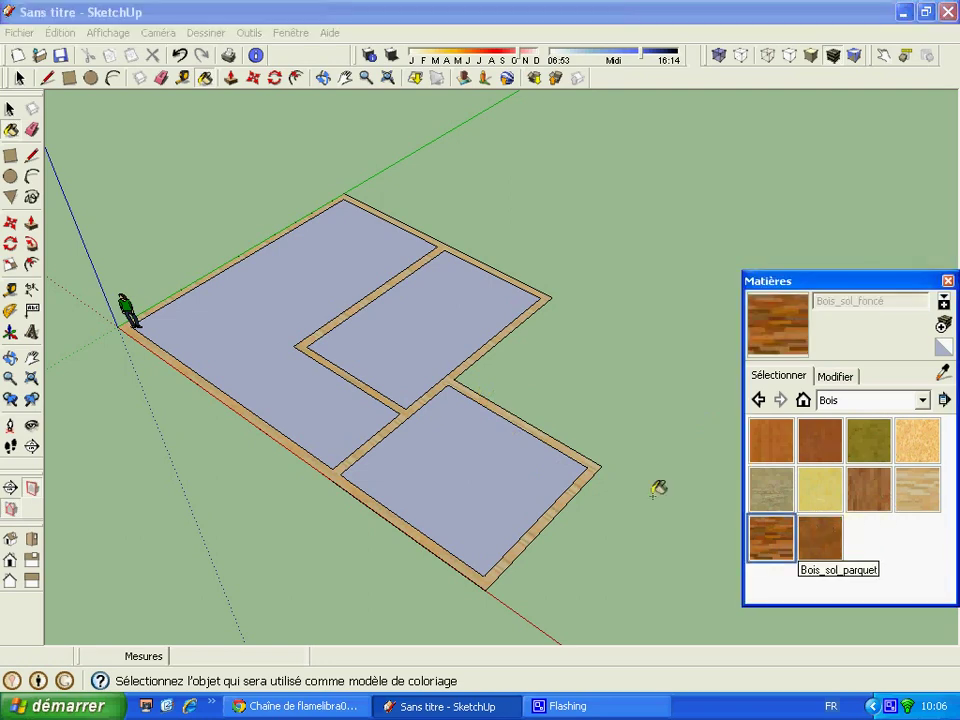
click(508, 460)
click(345, 381)
click(377, 343)
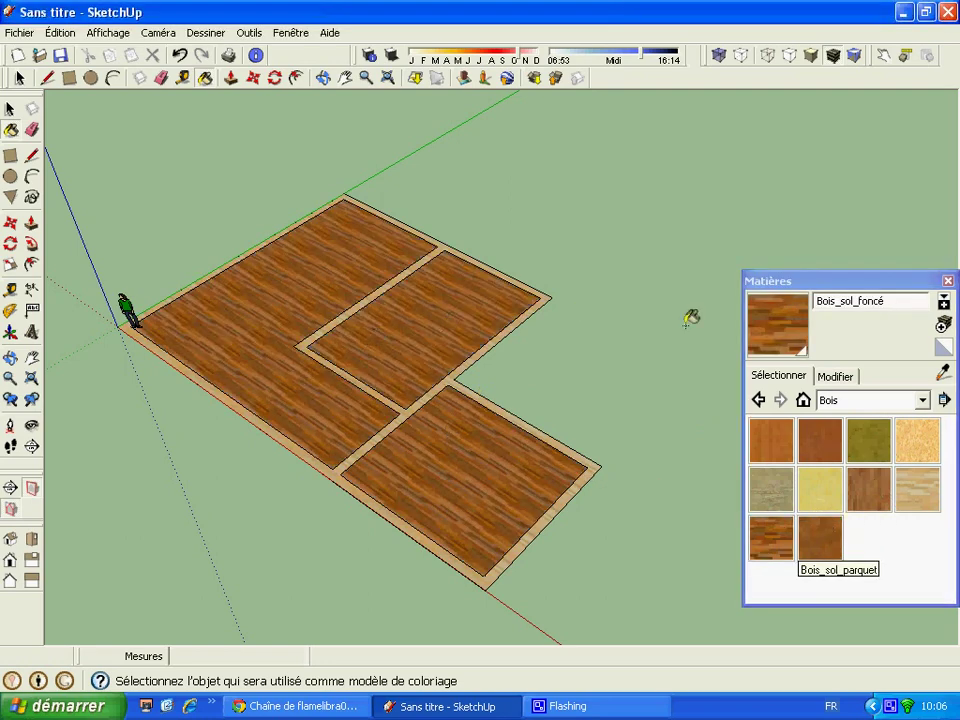
click(947, 281)
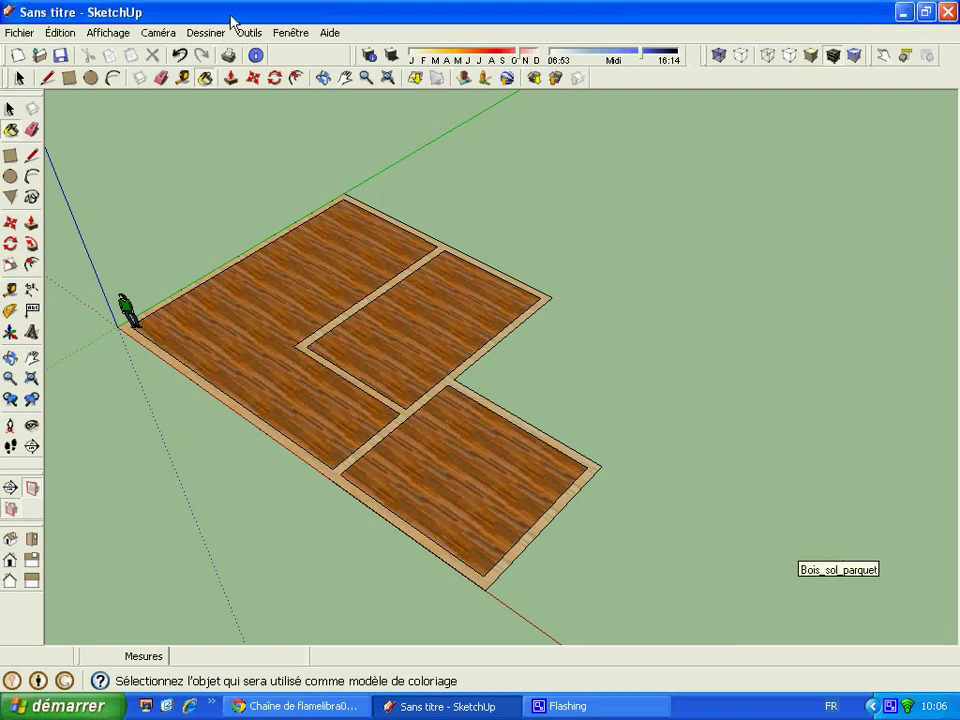
- Raise the wall strips into low 0,18m walls
click(232, 79)
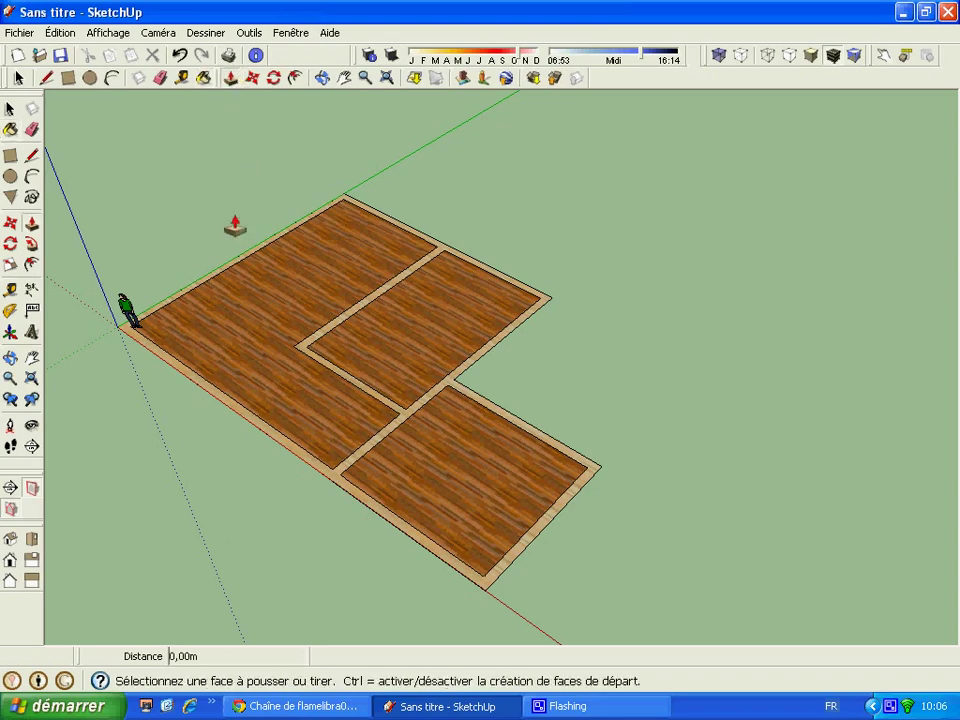
click(231, 268)
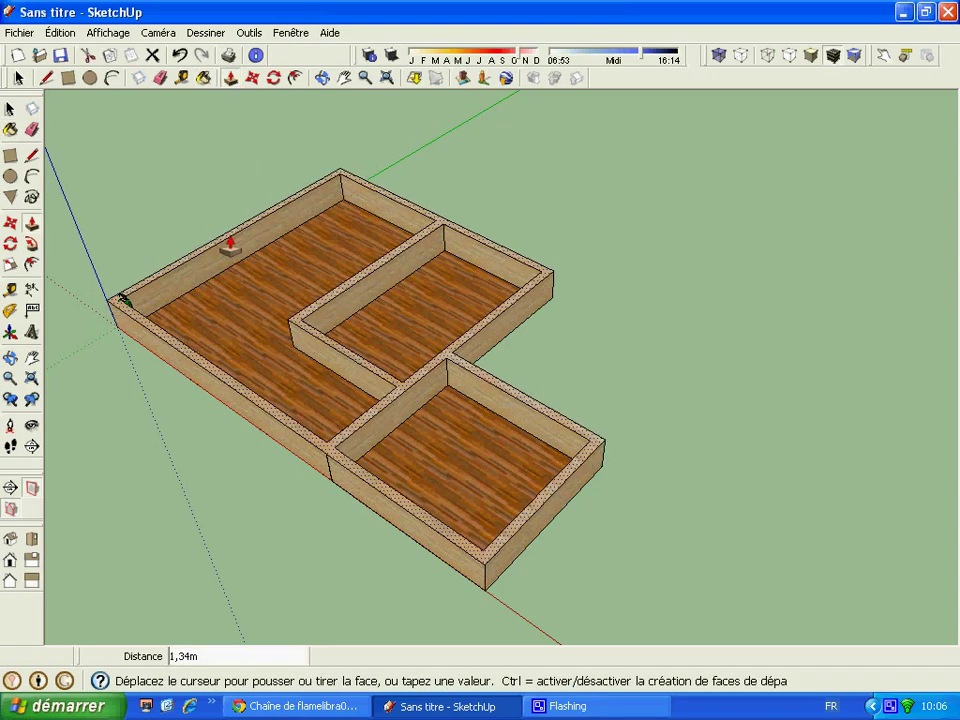
click(220, 270)
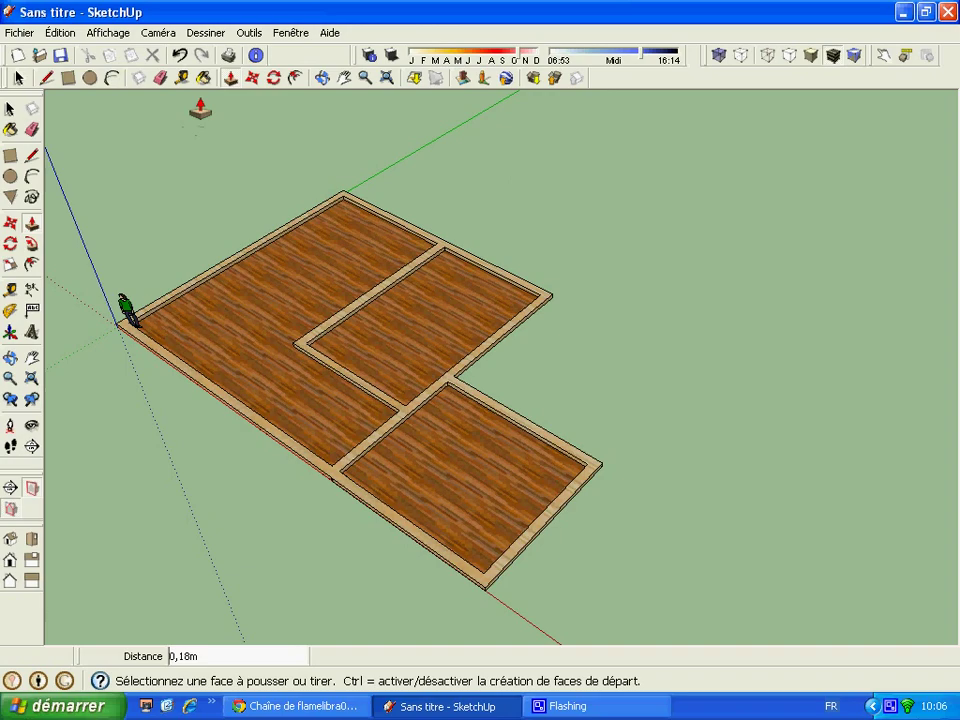
- Move the person figure out of the corner to beside the plan
click(253, 78)
click(128, 316)
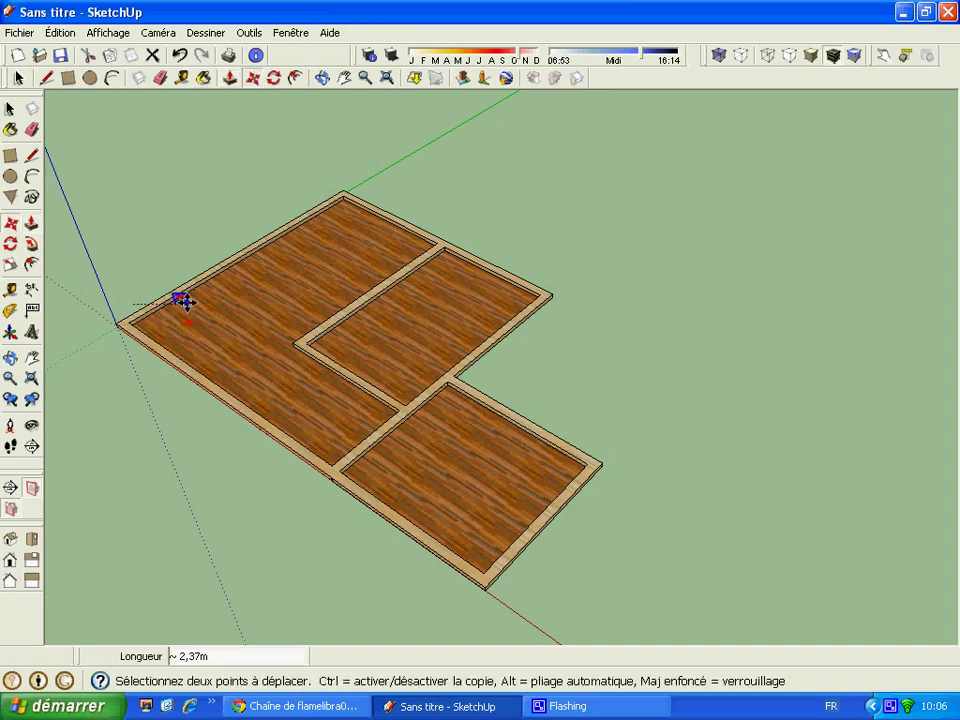
scroll(268, 270, up, 1)
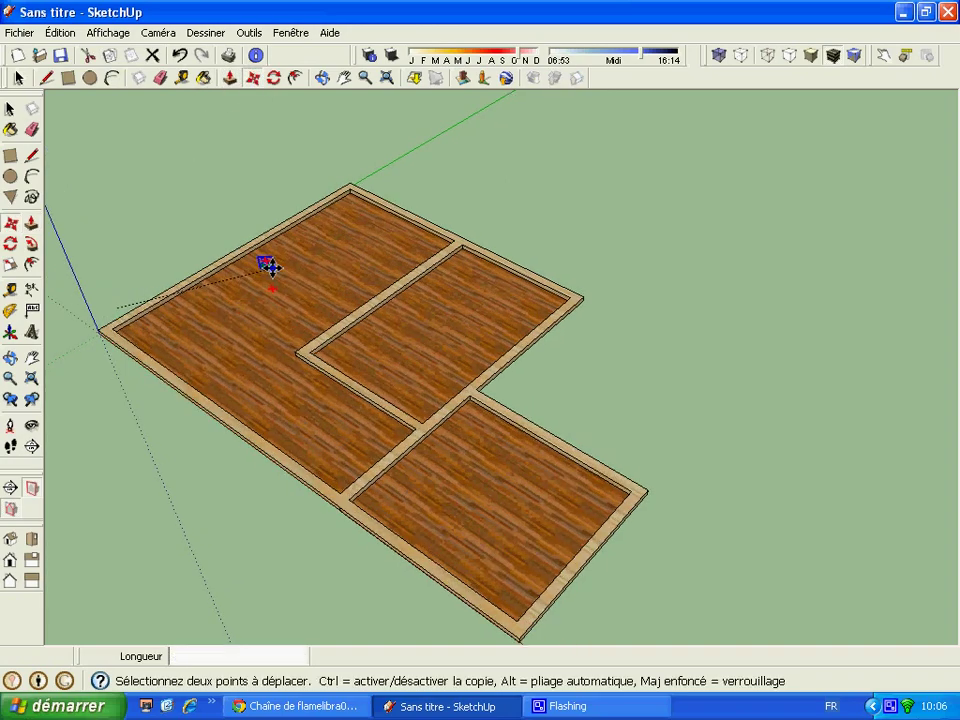
scroll(270, 270, up, 2)
scroll(230, 275, down, 1)
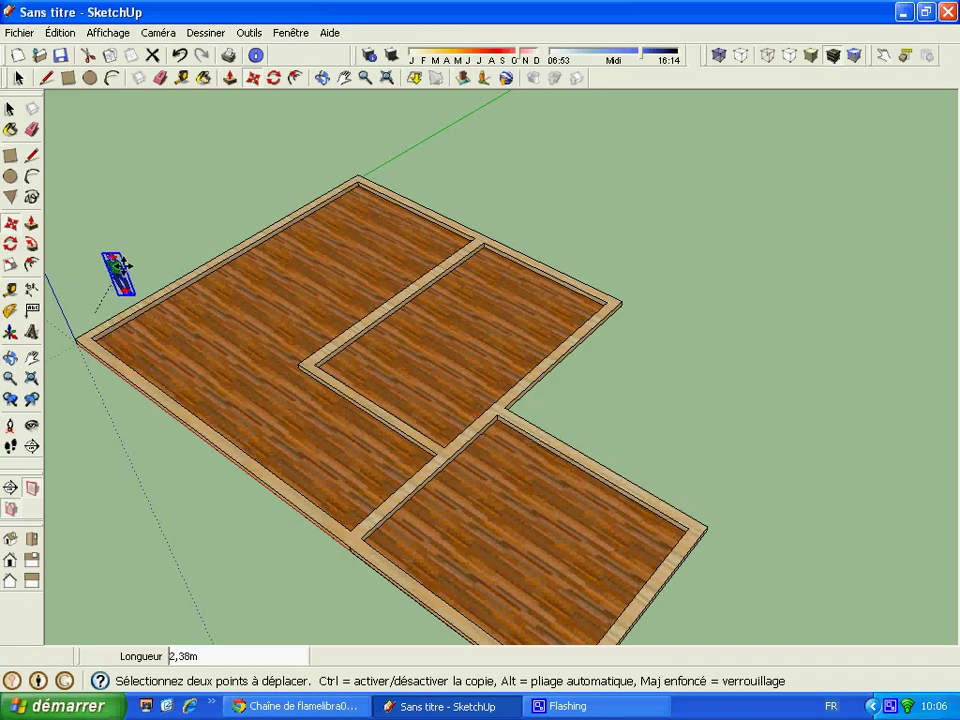
click(145, 263)
scroll(231, 282, down, 1)
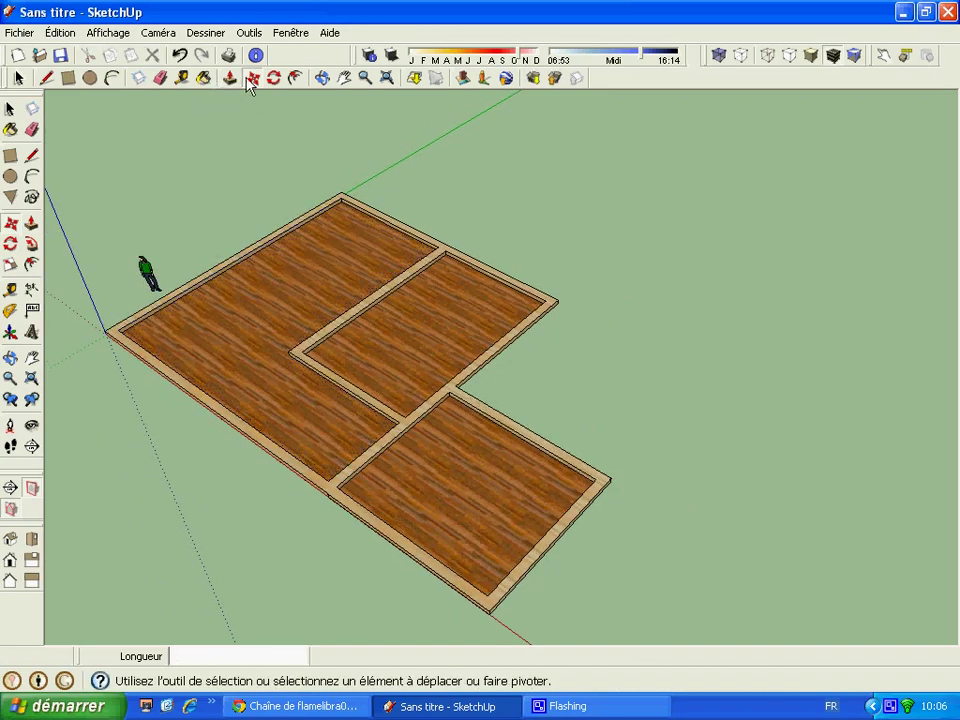
mouse_move(144, 293)
middle_down()
mouse_move(313, 261)
mouse_move(264, 321)
mouse_move(192, 189)
middle_up()
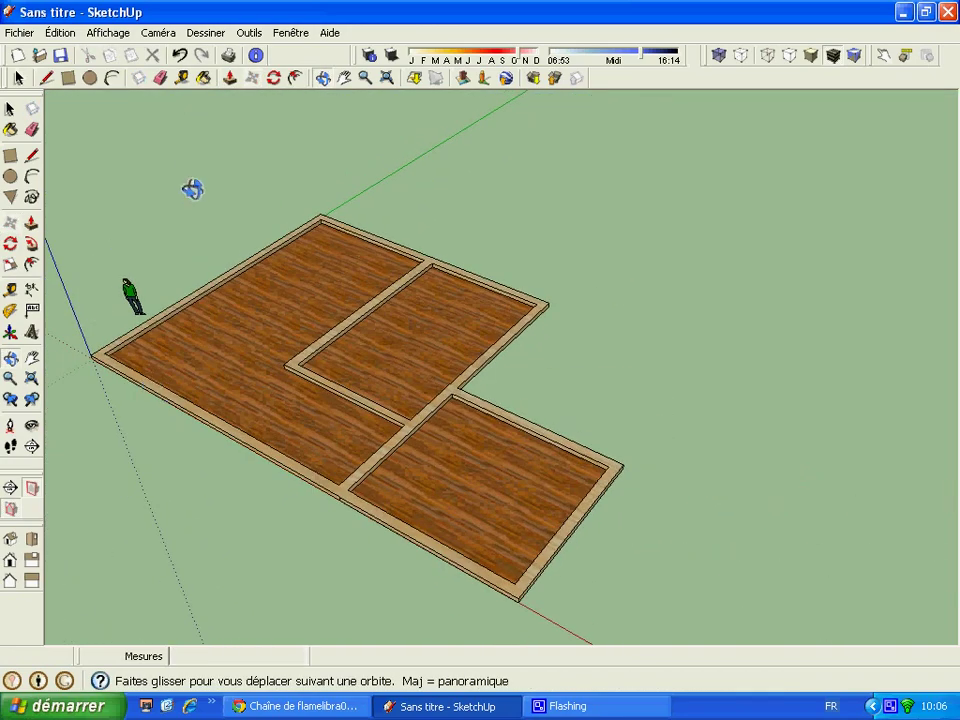
- Undo the faulty push-down and low raise, then start raising the wall strips again
click(232, 78)
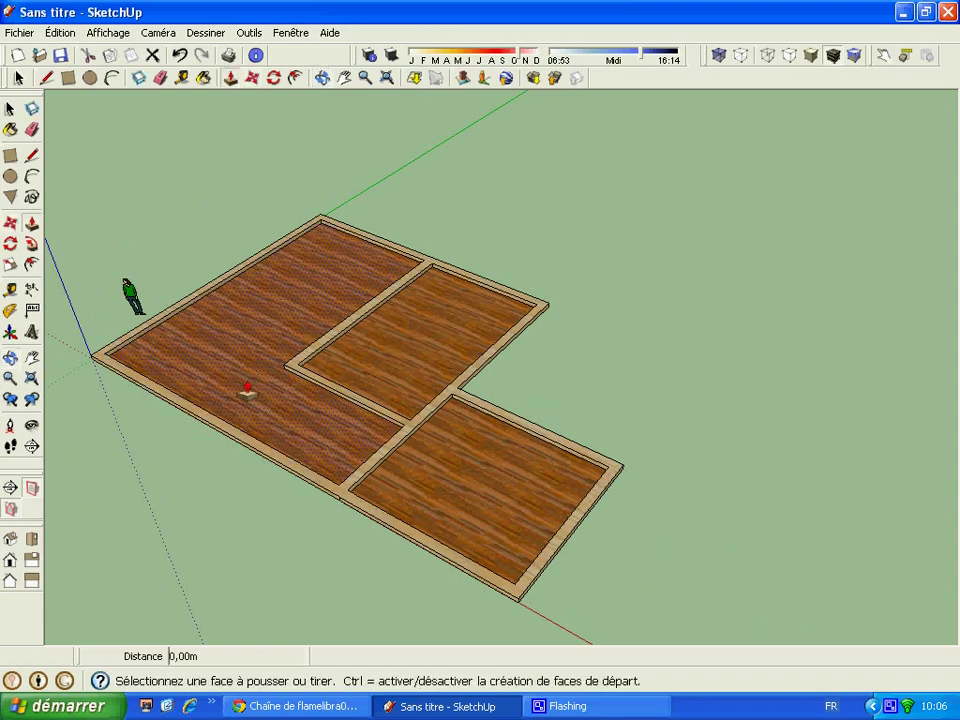
click(103, 354)
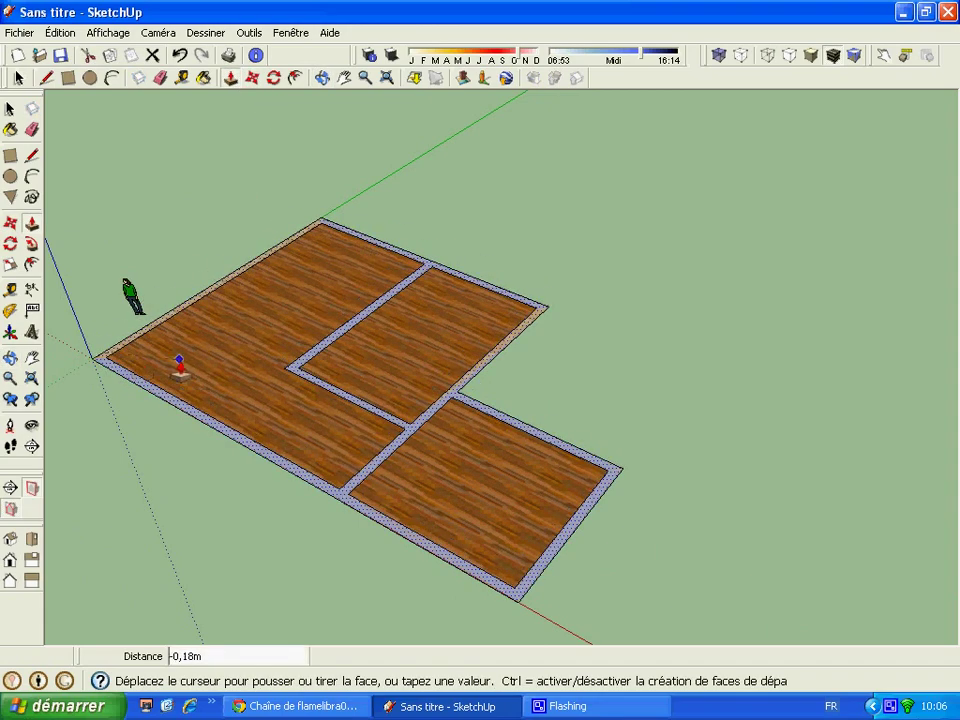
click(146, 386)
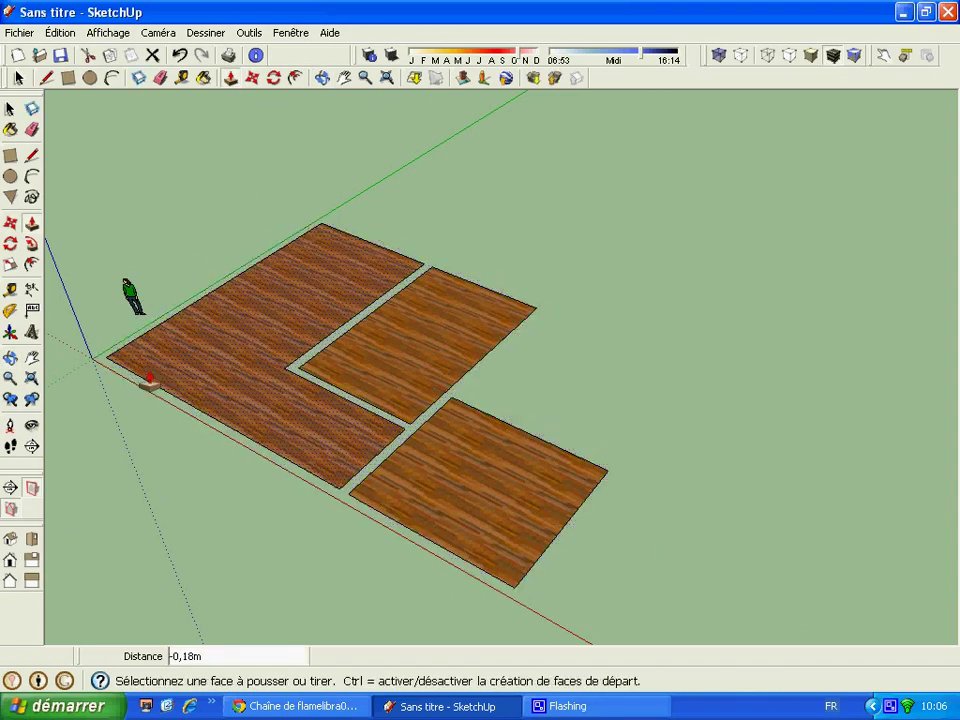
click(180, 58)
click(180, 58)
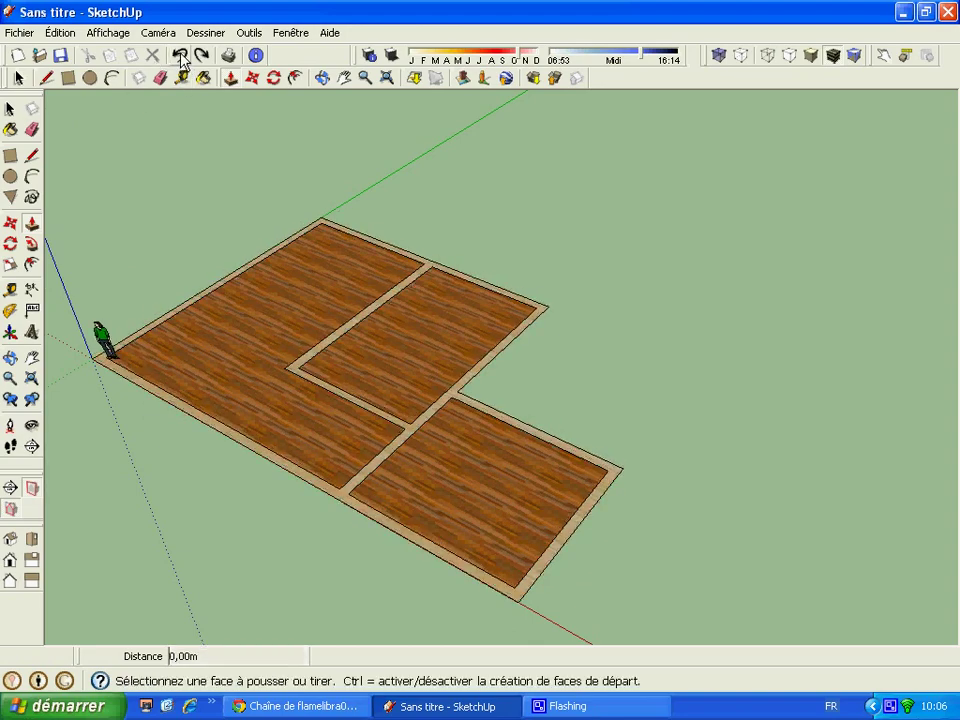
click(146, 390)
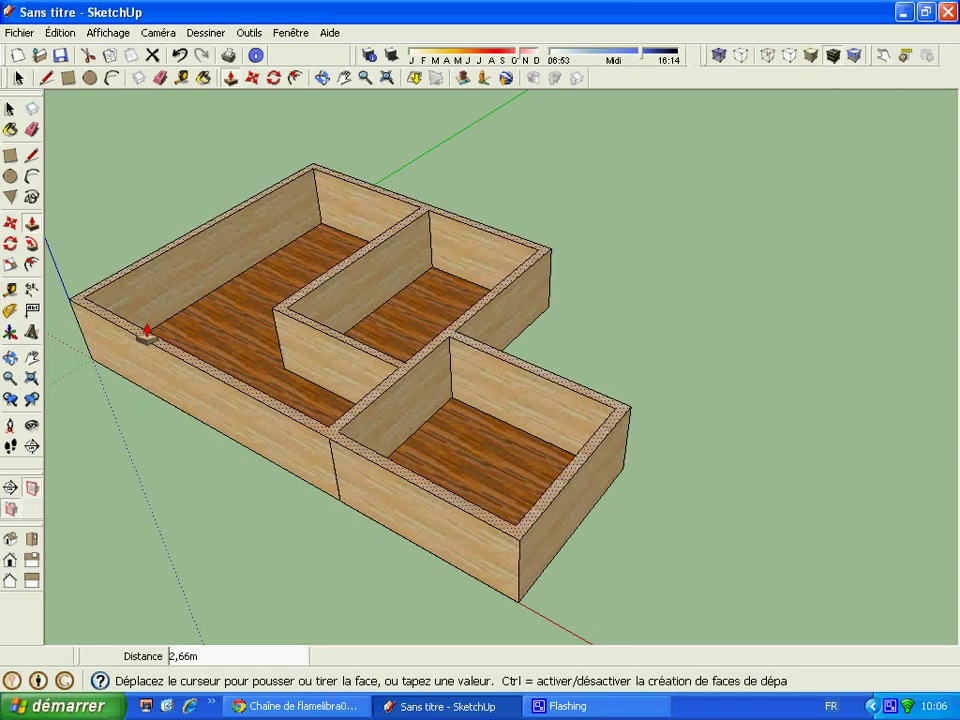
- Finish raising the walls at 2,70m high
click(147, 333)
key(e)
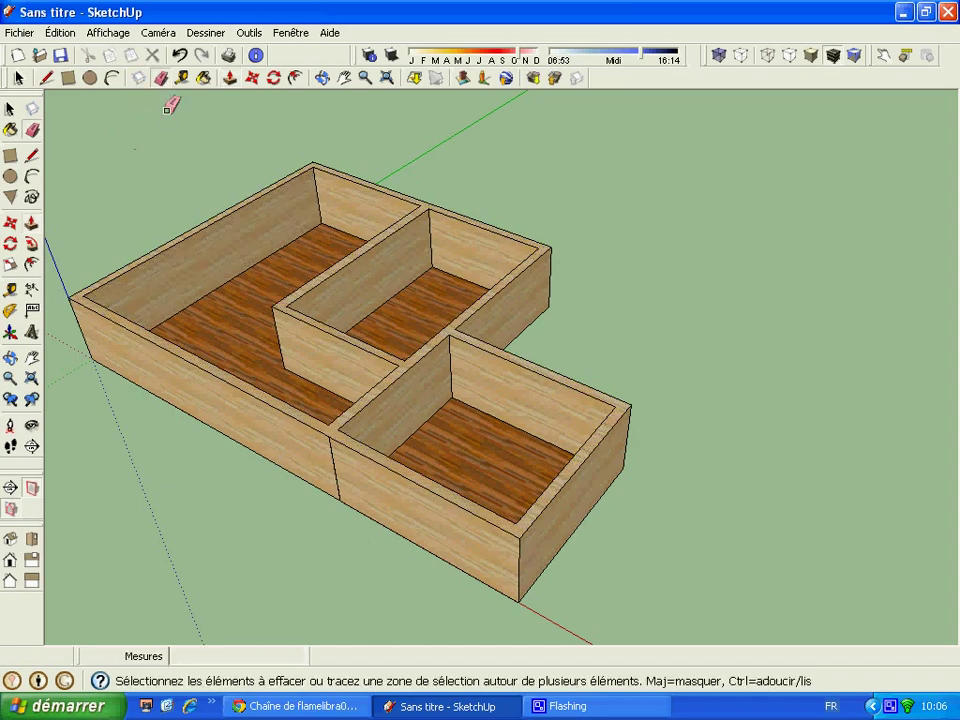
scroll(321, 456, up, 3)
scroll(328, 446, up, 3)
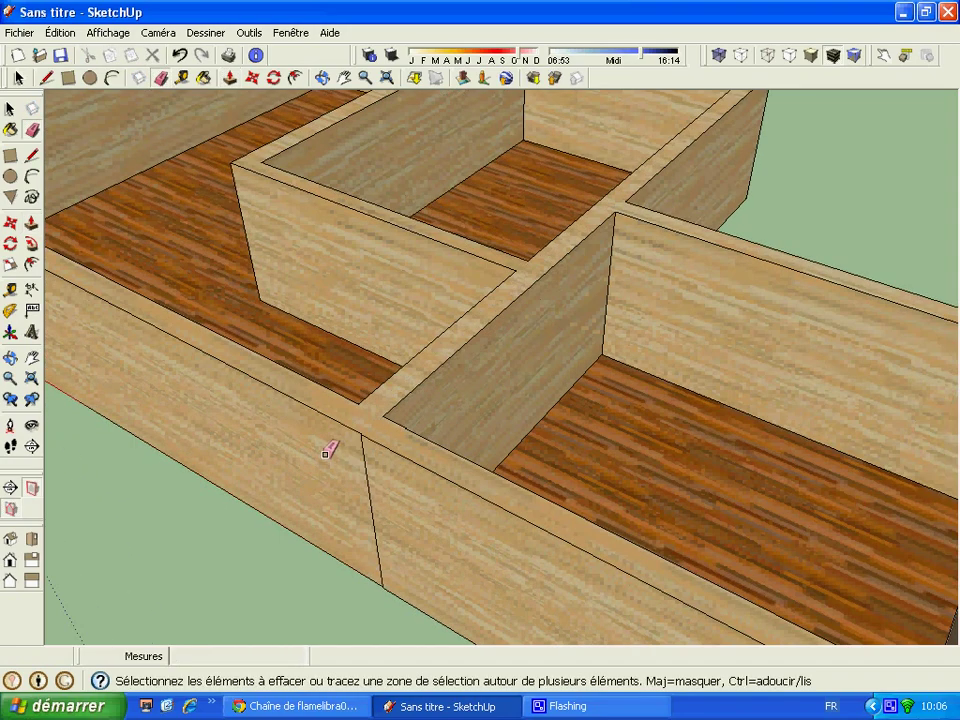
- Erase the stray vertical edge on the front wall
click(231, 78)
click(156, 476)
click(428, 546)
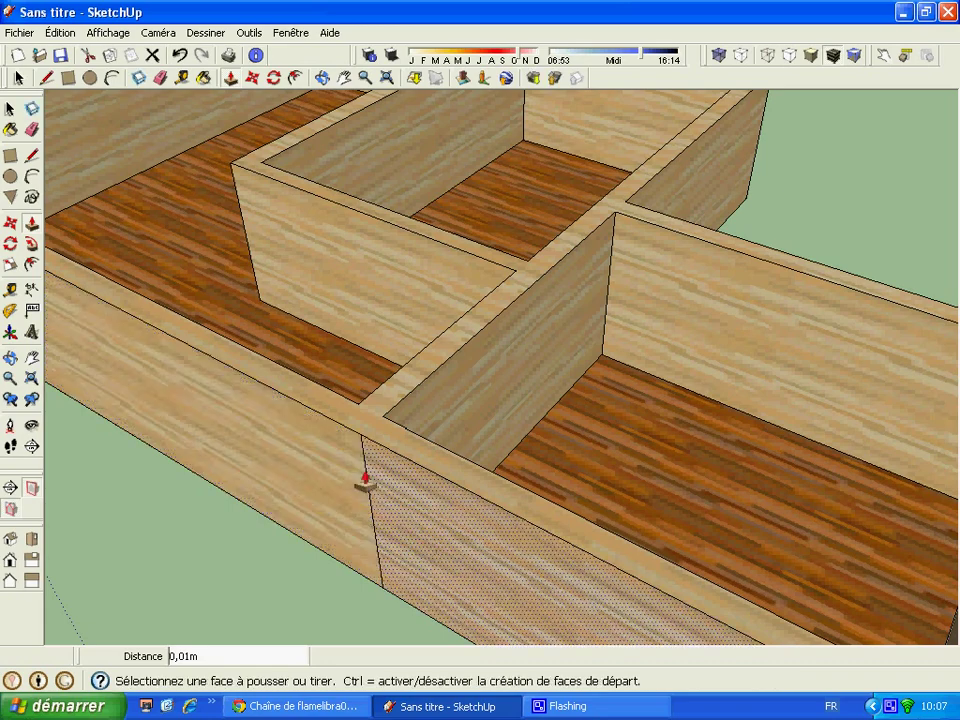
click(160, 78)
drag(326, 531, 388, 497)
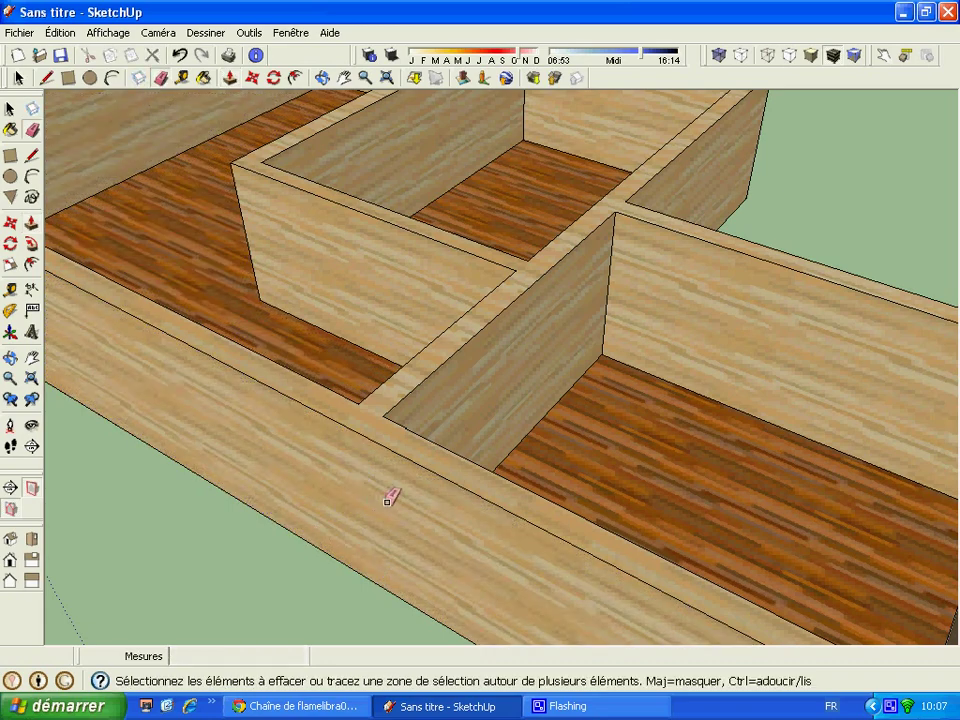
scroll(389, 497, down, 3)
scroll(386, 499, down, 3)
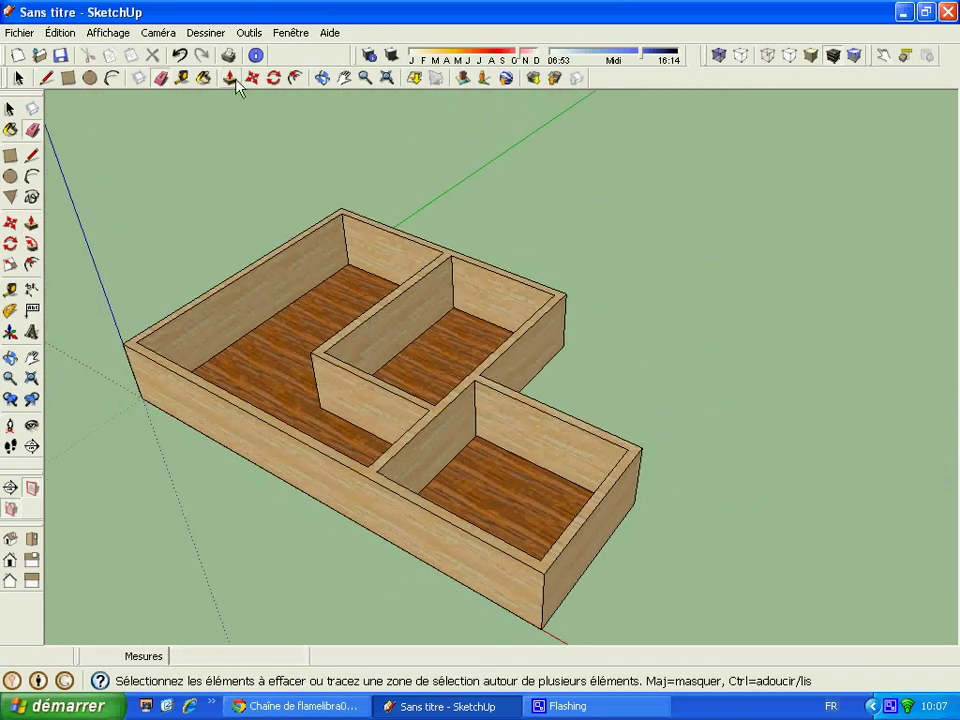
- Erase the leftover edge at the inner wall corner and view the front room's partition
click(322, 78)
mouse_move(257, 521)
mouse_down()
mouse_move(249, 591)
mouse_move(208, 579)
mouse_up()
mouse_move(388, 531)
mouse_down()
mouse_move(161, 491)
mouse_move(322, 509)
mouse_move(216, 508)
mouse_move(199, 444)
mouse_up()
scroll(230, 410, up, 2)
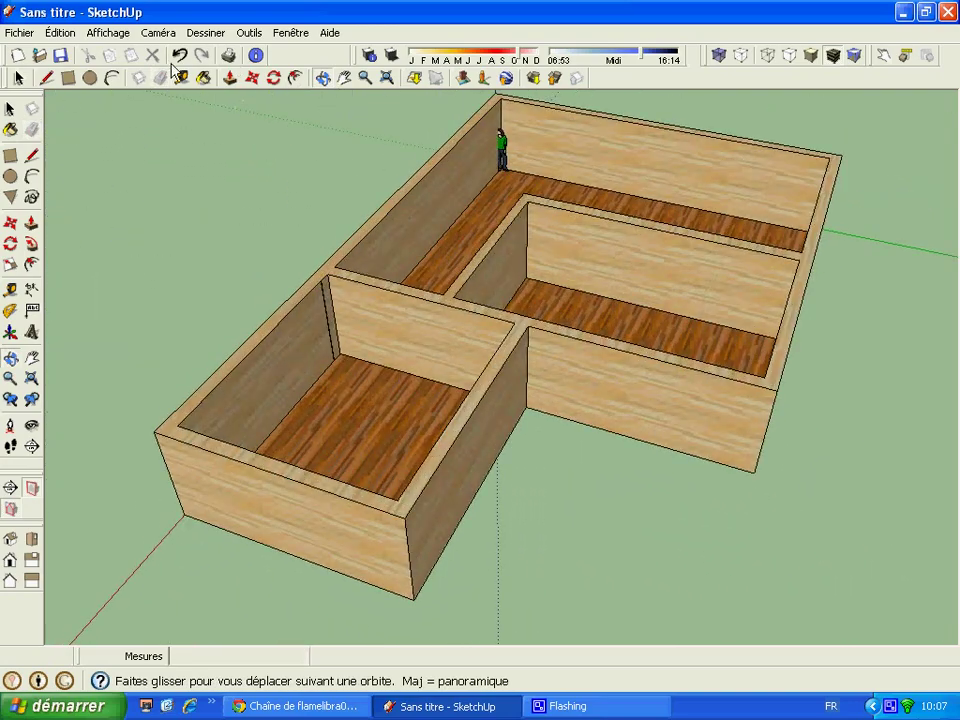
click(229, 78)
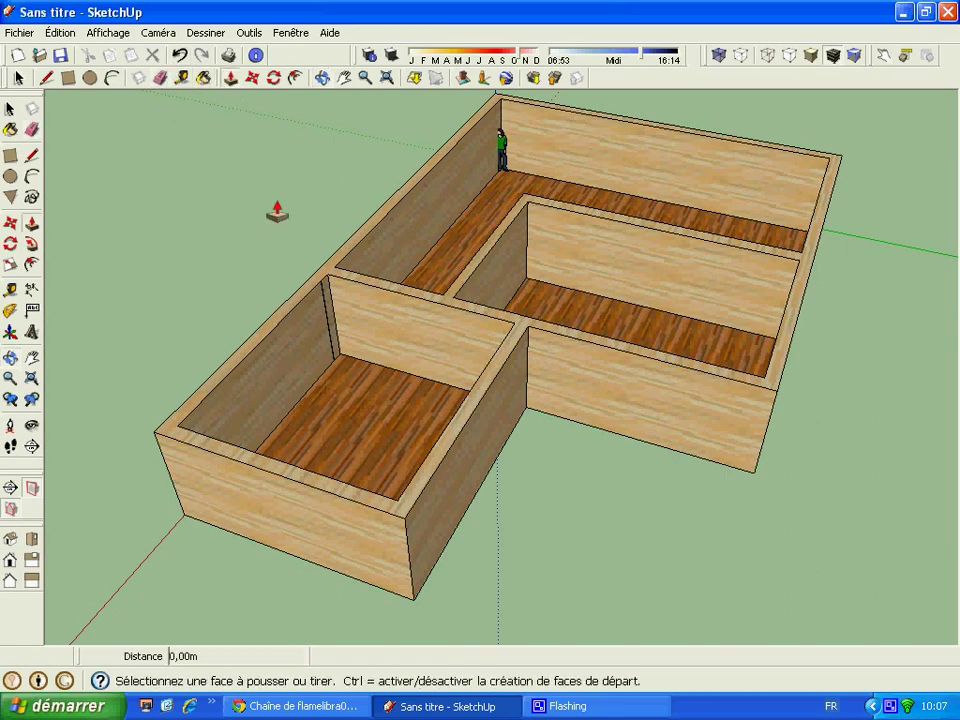
click(329, 322)
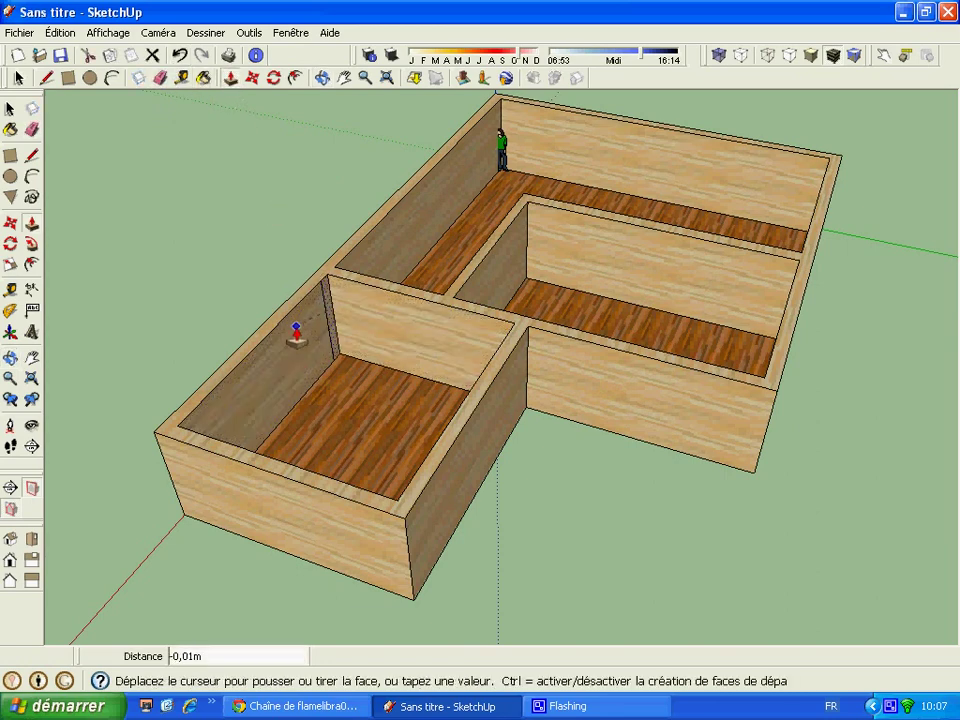
click(296, 333)
click(163, 79)
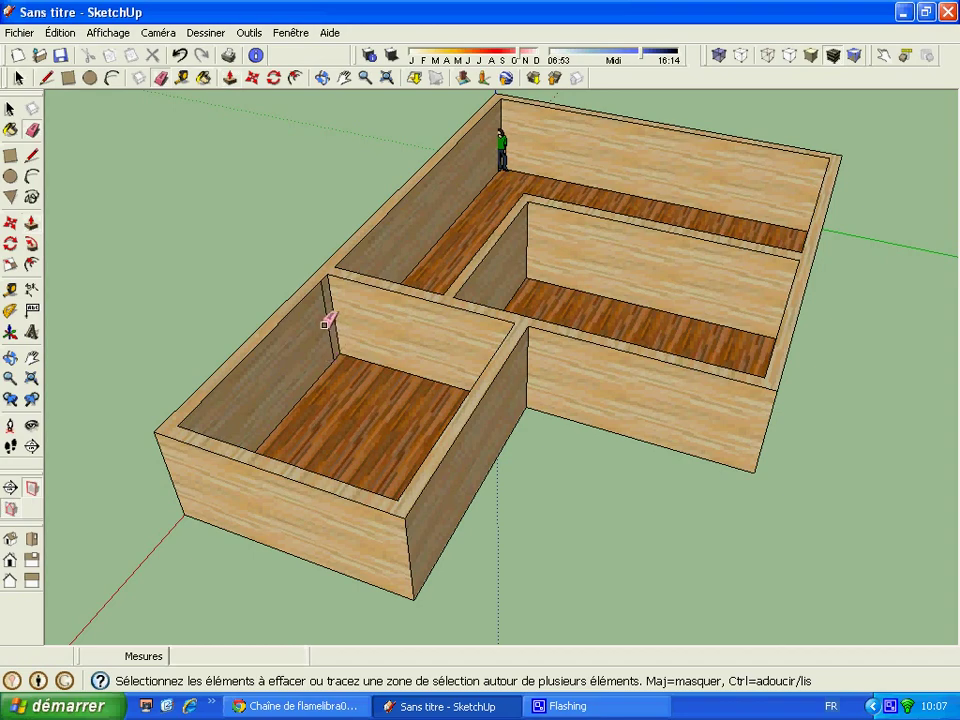
click(325, 323)
click(322, 79)
mouse_move(266, 291)
mouse_down()
mouse_move(660, 358)
mouse_move(285, 379)
mouse_move(478, 339)
mouse_up()
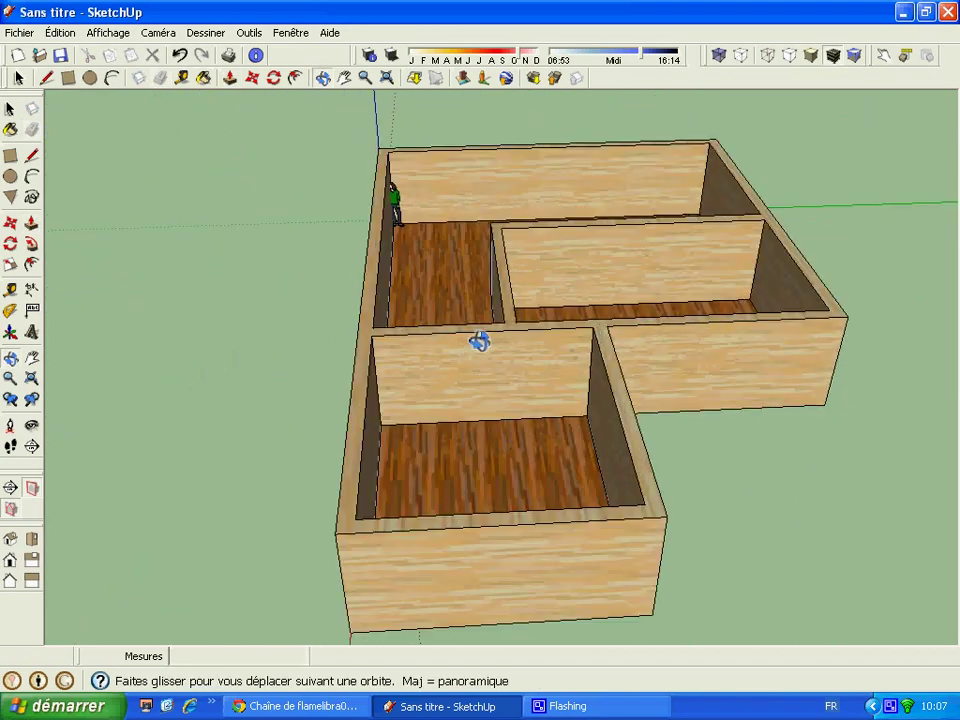
- Cut the first doorway by pushing a door rectangle about 0.36 m through the partition wall
click(68, 78)
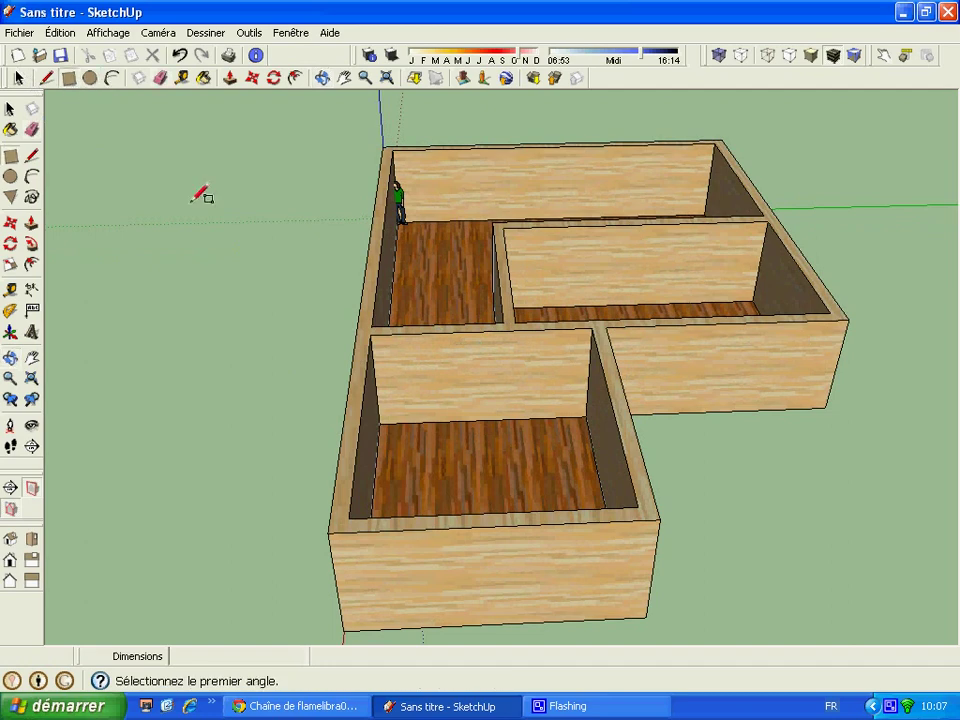
click(410, 423)
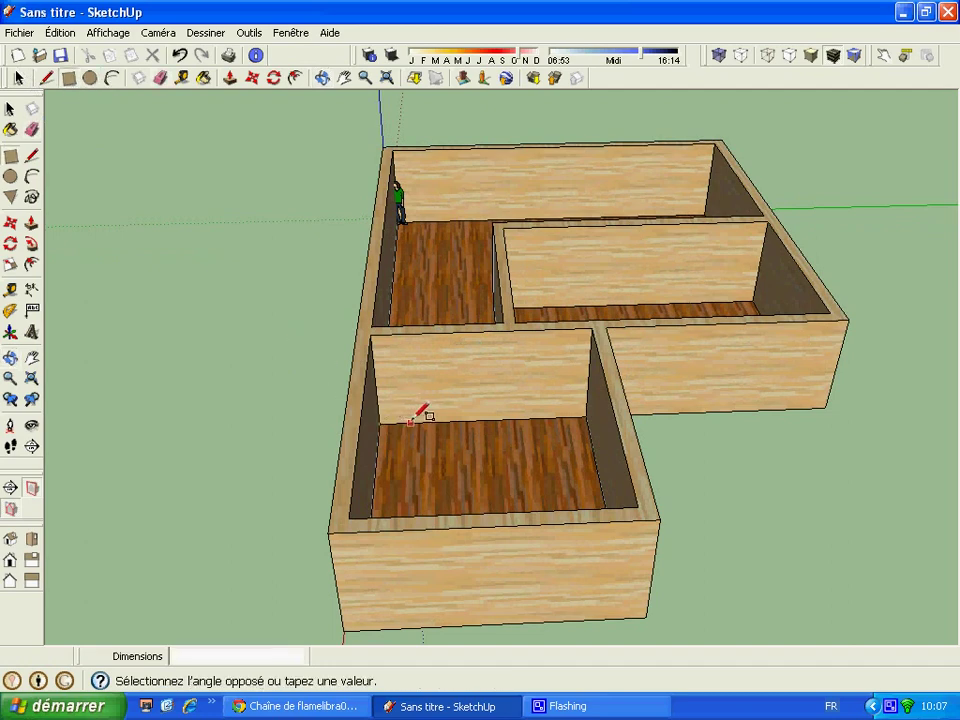
click(456, 349)
click(229, 78)
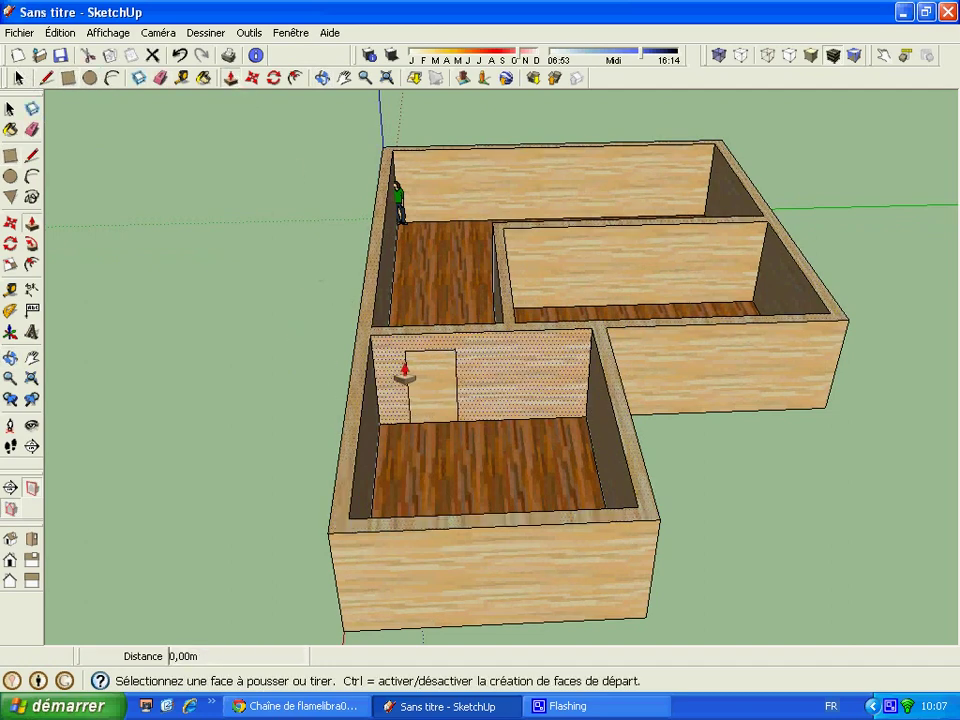
click(424, 396)
click(428, 394)
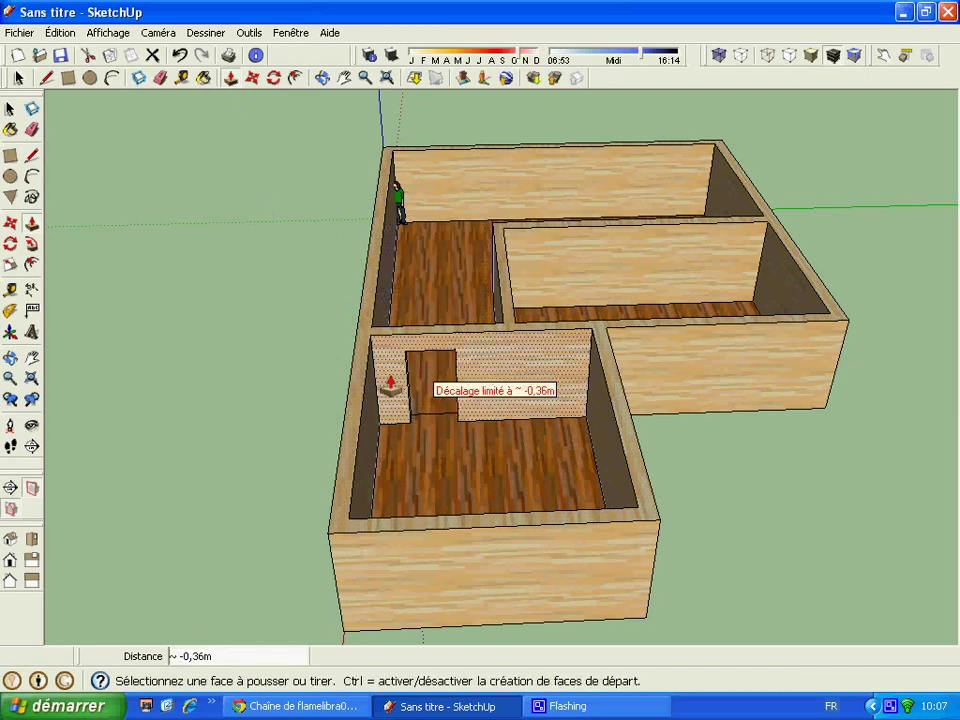
key(e)
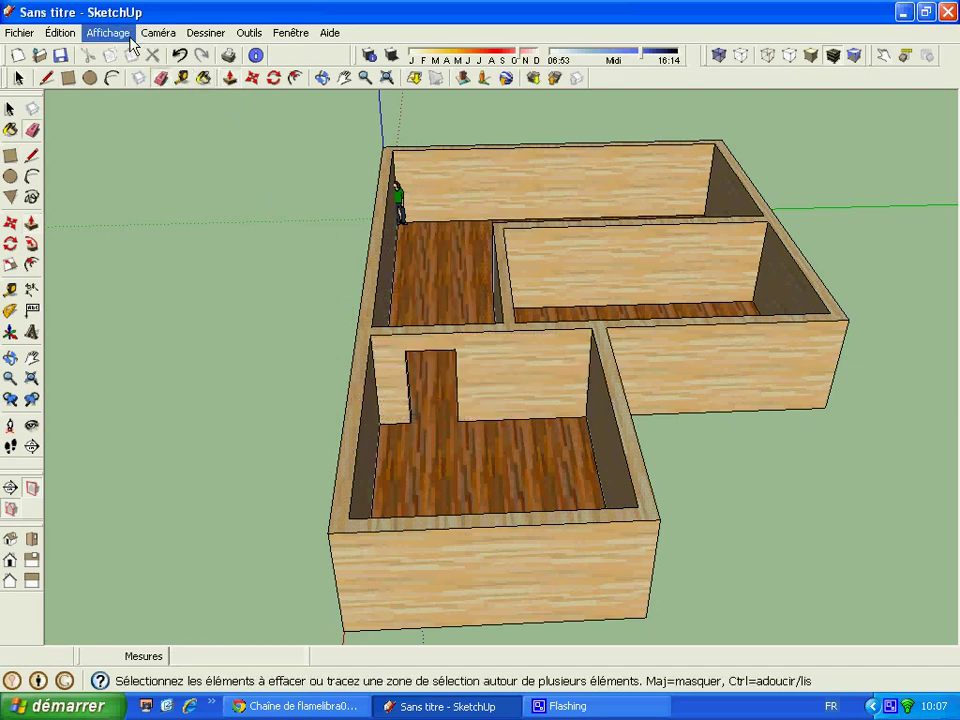
- Cut a second, taller doorway through the same partition wall
click(68, 78)
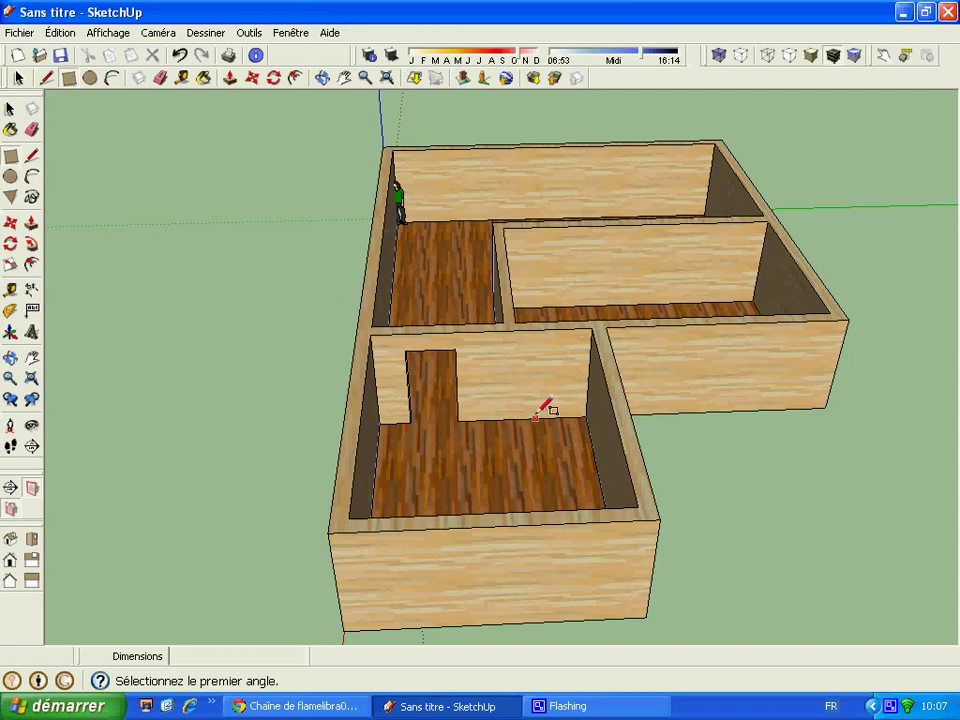
scroll(538, 411, up, 2)
scroll(536, 406, up, 2)
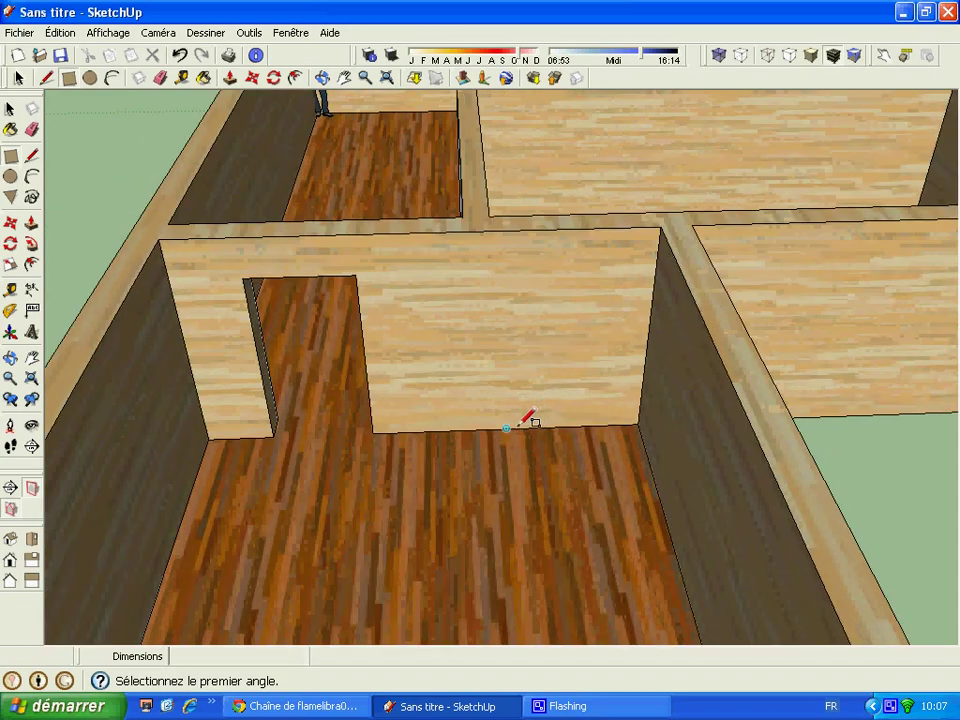
click(518, 428)
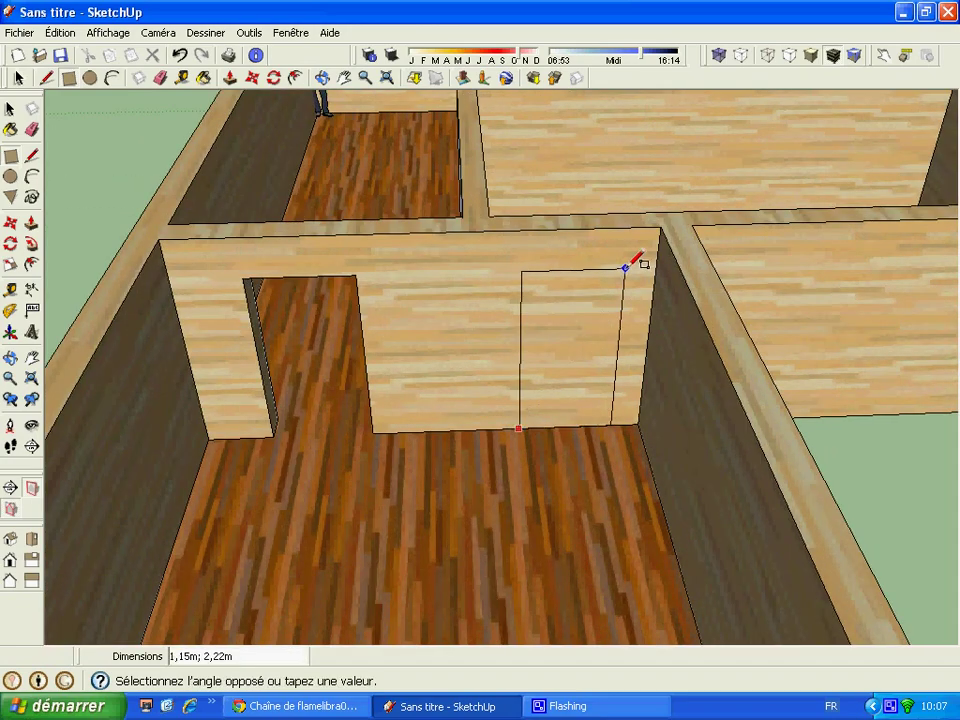
click(628, 266)
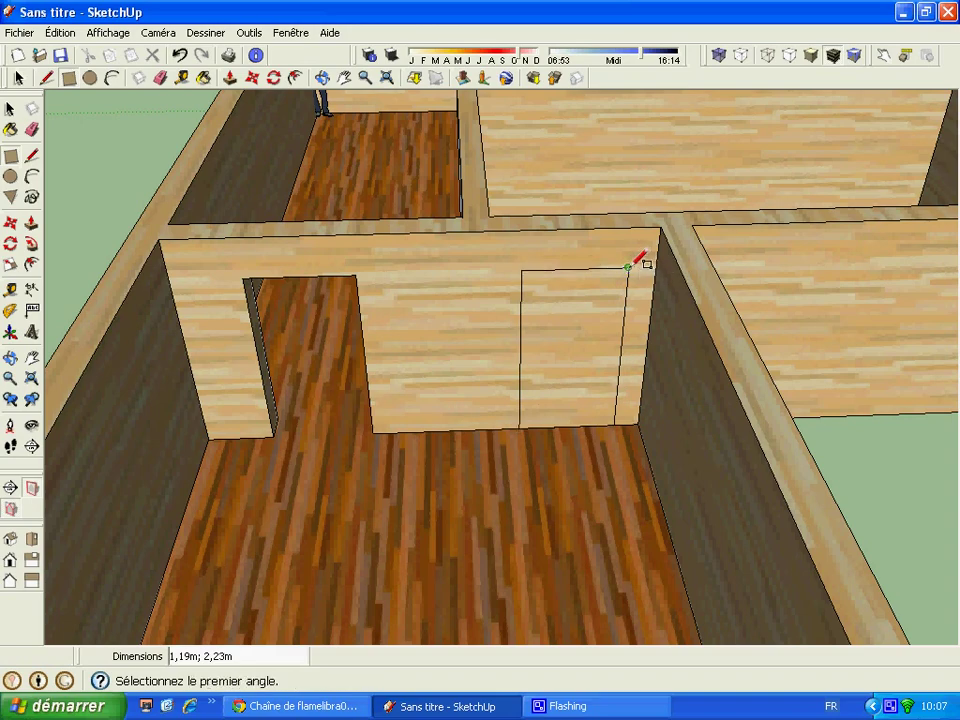
scroll(530, 328, down, 1)
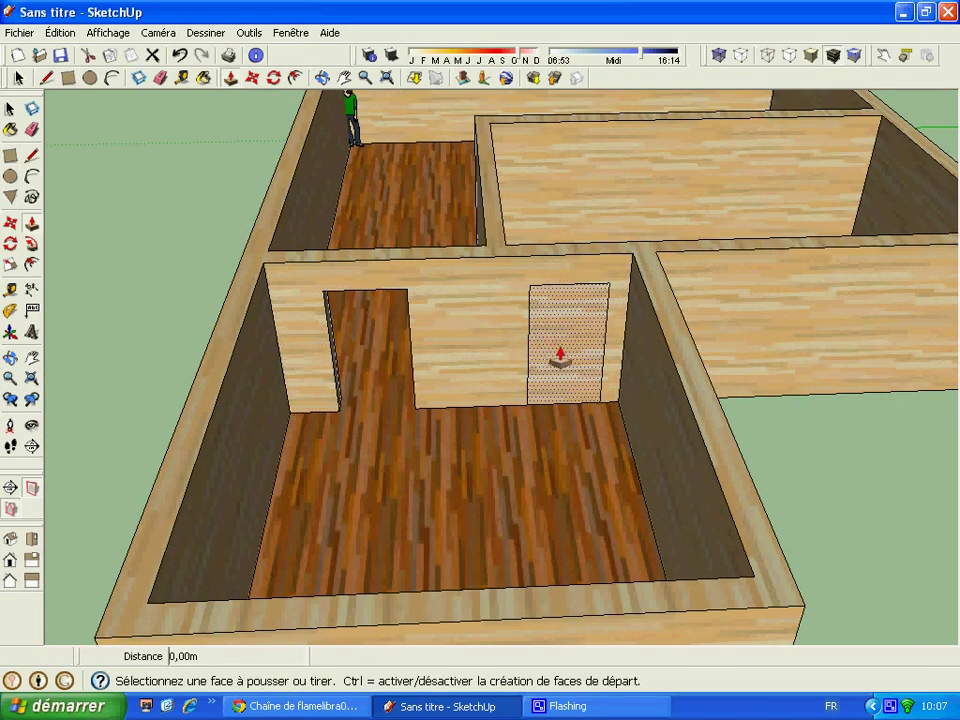
double_click(561, 355)
click(160, 78)
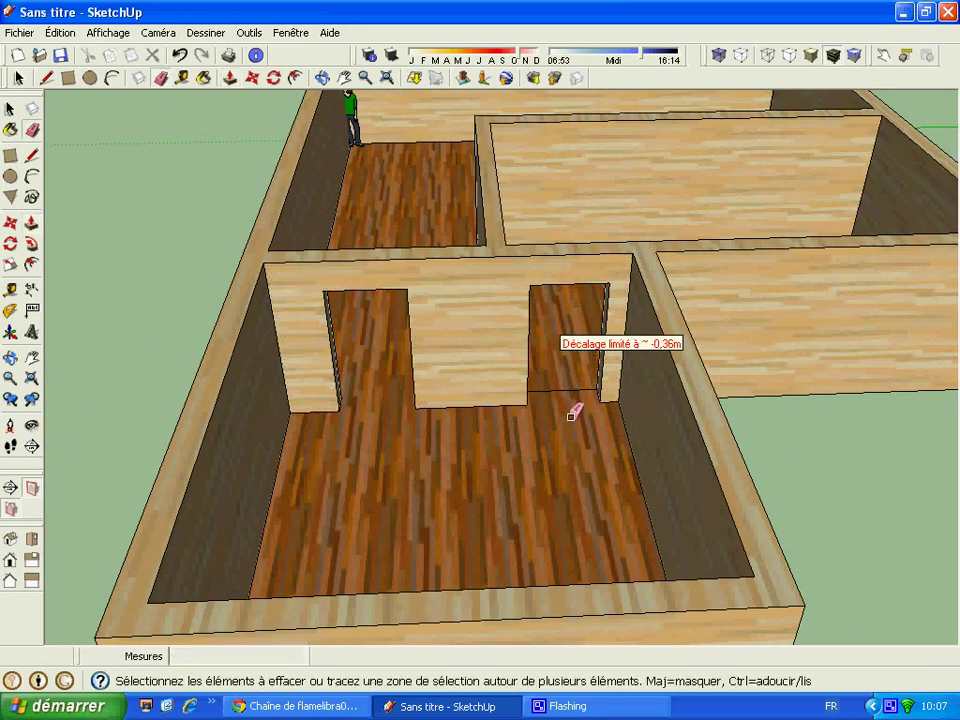
scroll(567, 370, down, 3)
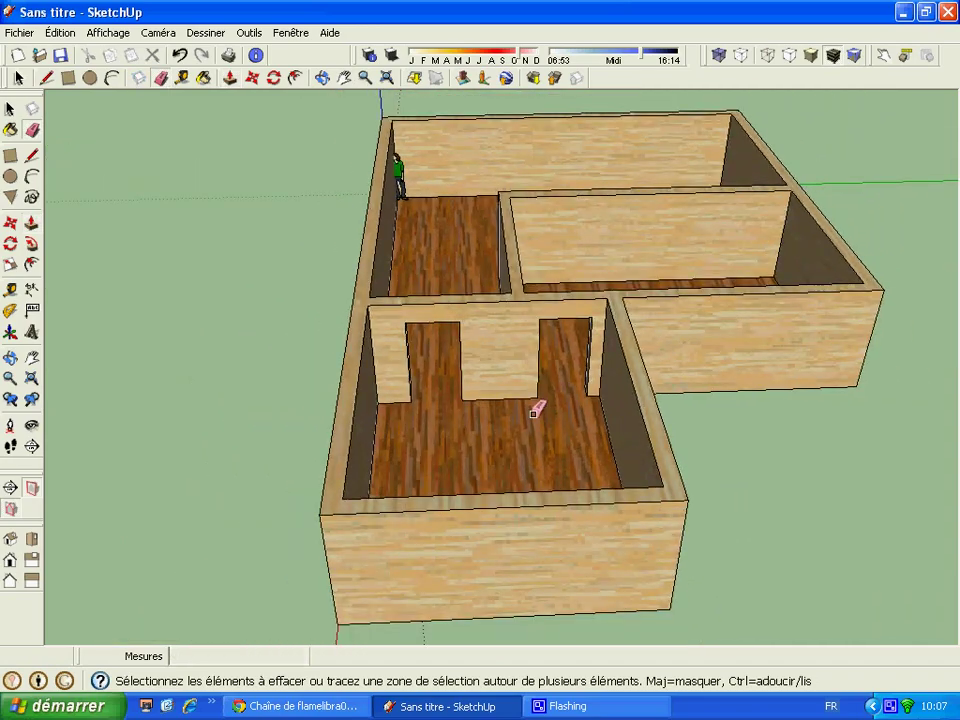
click(322, 79)
- Cut a door opening through the long interior wall, pushing the door rectangle 0.41 m through
mouse_move(420, 358)
mouse_down()
mouse_move(771, 396)
mouse_move(424, 395)
mouse_move(171, 364)
mouse_move(696, 444)
mouse_move(369, 418)
mouse_move(510, 396)
mouse_move(491, 405)
mouse_move(479, 443)
mouse_move(319, 444)
mouse_up()
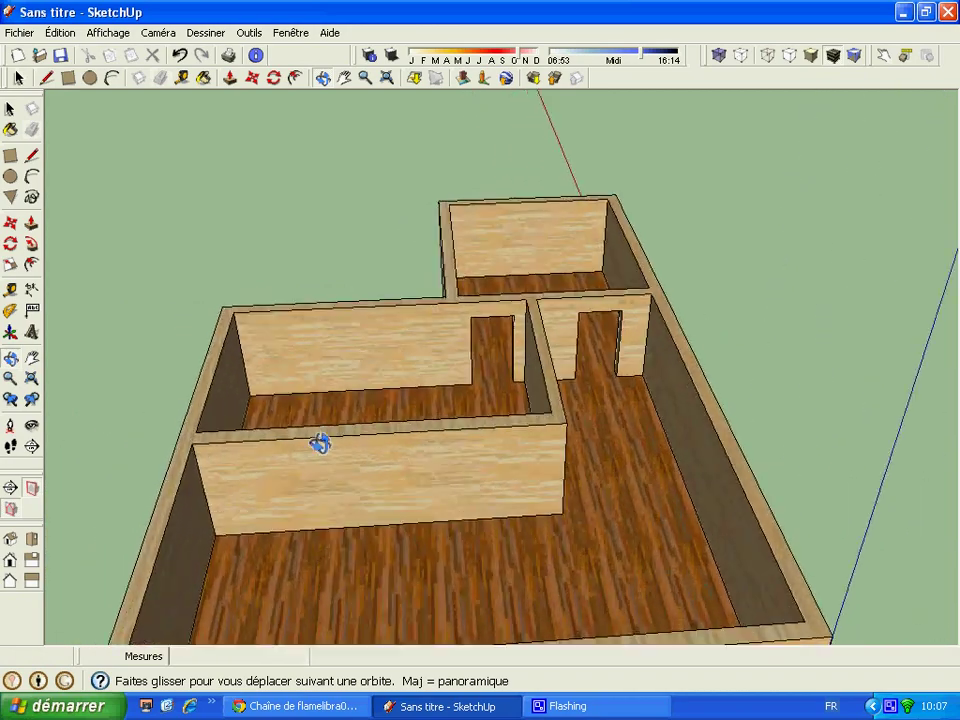
click(68, 78)
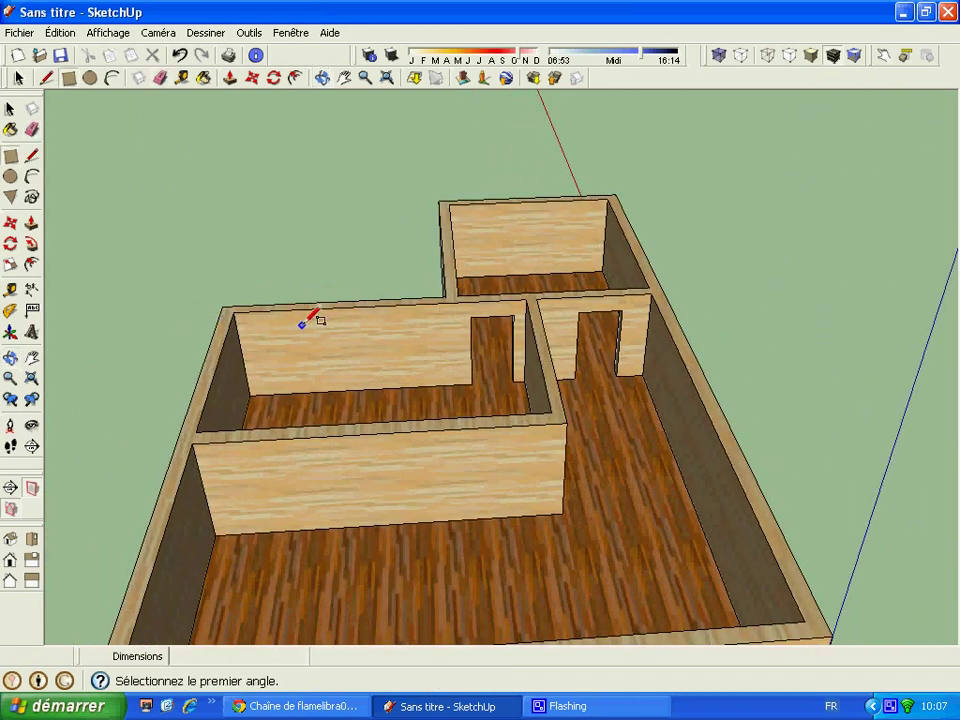
click(277, 530)
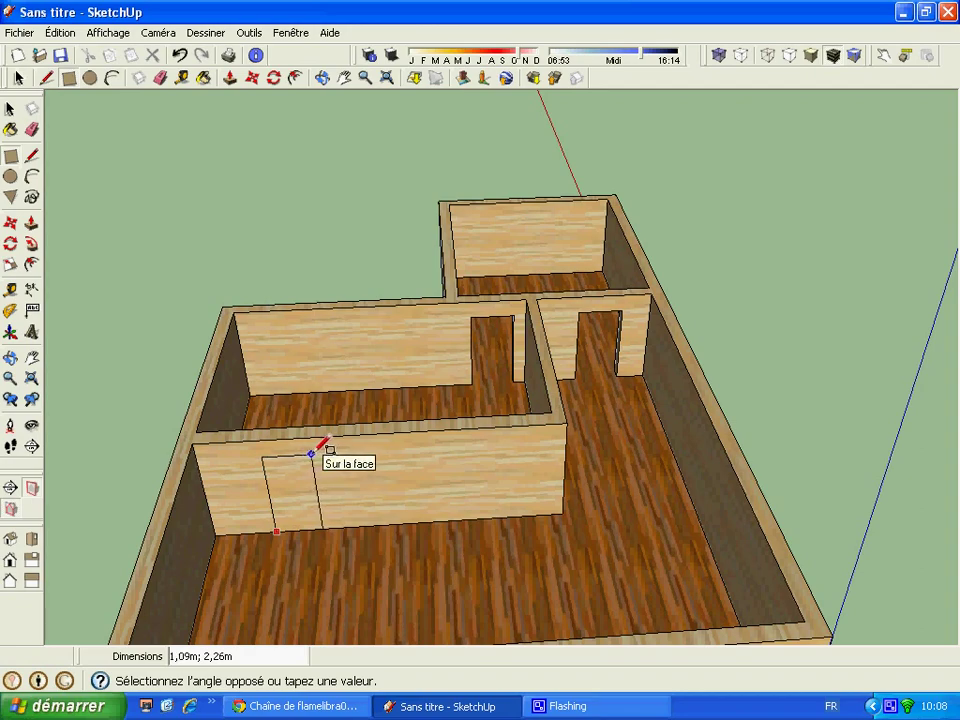
click(231, 80)
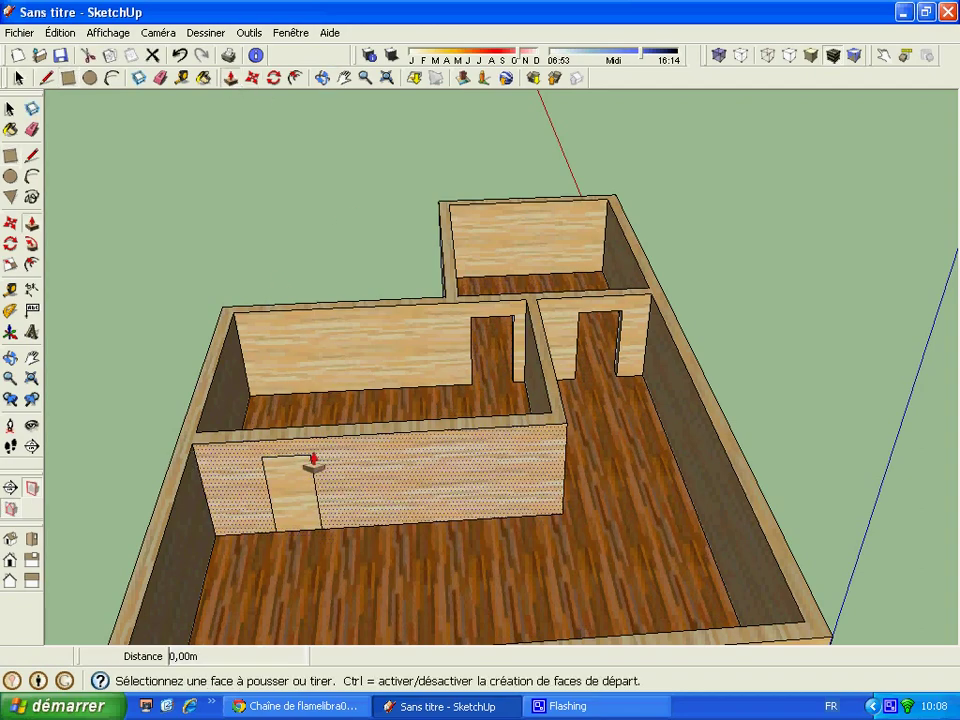
click(291, 493)
click(289, 485)
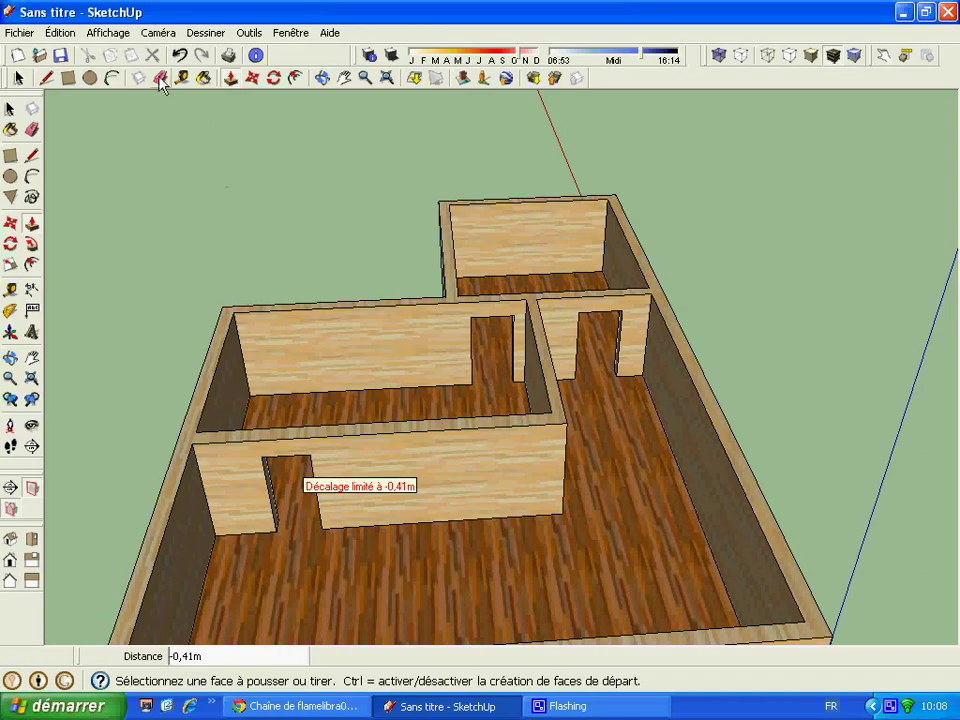
click(321, 79)
mouse_move(510, 386)
mouse_down()
mouse_move(276, 384)
mouse_move(489, 429)
mouse_move(559, 399)
mouse_move(598, 357)
mouse_move(765, 358)
mouse_move(568, 360)
mouse_move(548, 394)
mouse_move(649, 396)
mouse_move(806, 379)
mouse_move(844, 399)
mouse_move(746, 434)
mouse_move(671, 446)
mouse_move(660, 489)
mouse_move(557, 489)
mouse_move(763, 396)
mouse_move(579, 386)
mouse_move(866, 422)
mouse_move(332, 332)
mouse_move(390, 298)
mouse_up()
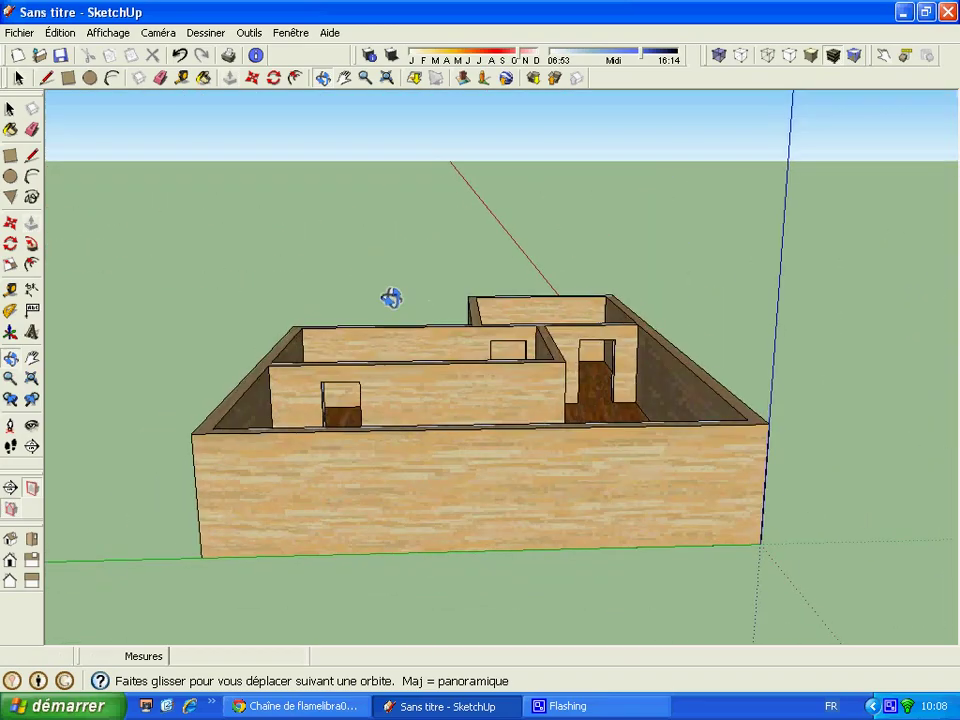
- Outline the first three window rectangles along the outer front wall
click(69, 79)
click(230, 462)
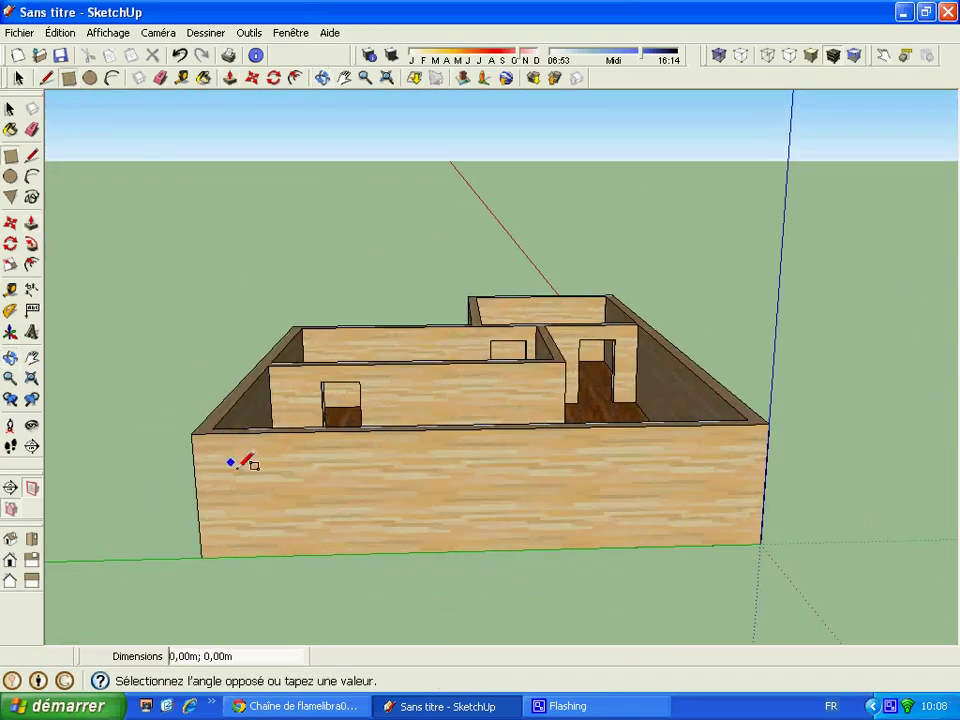
click(288, 532)
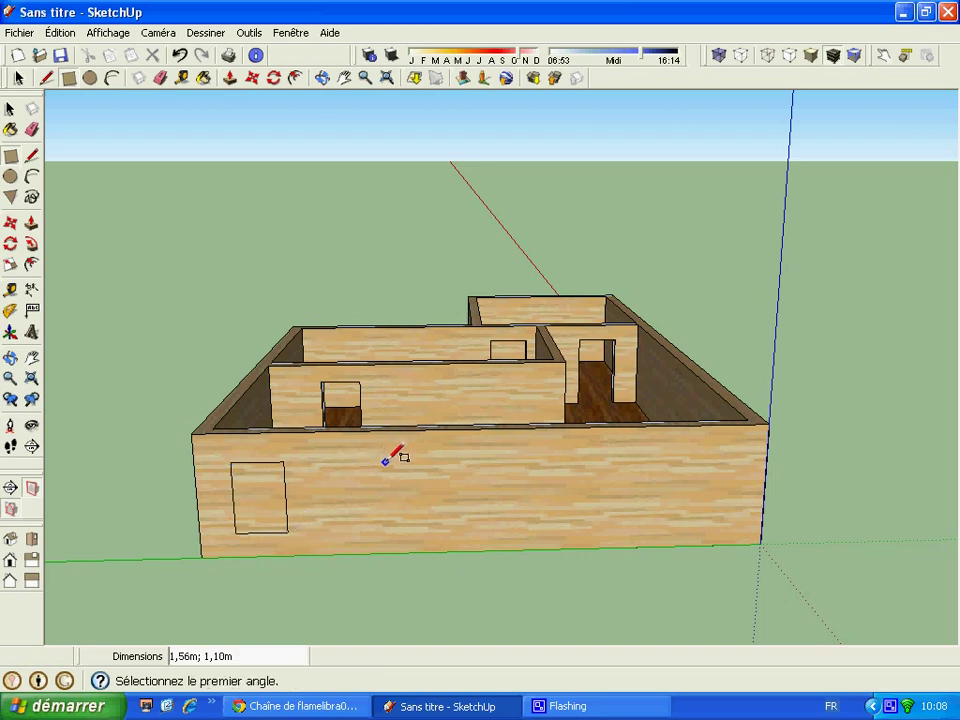
click(386, 461)
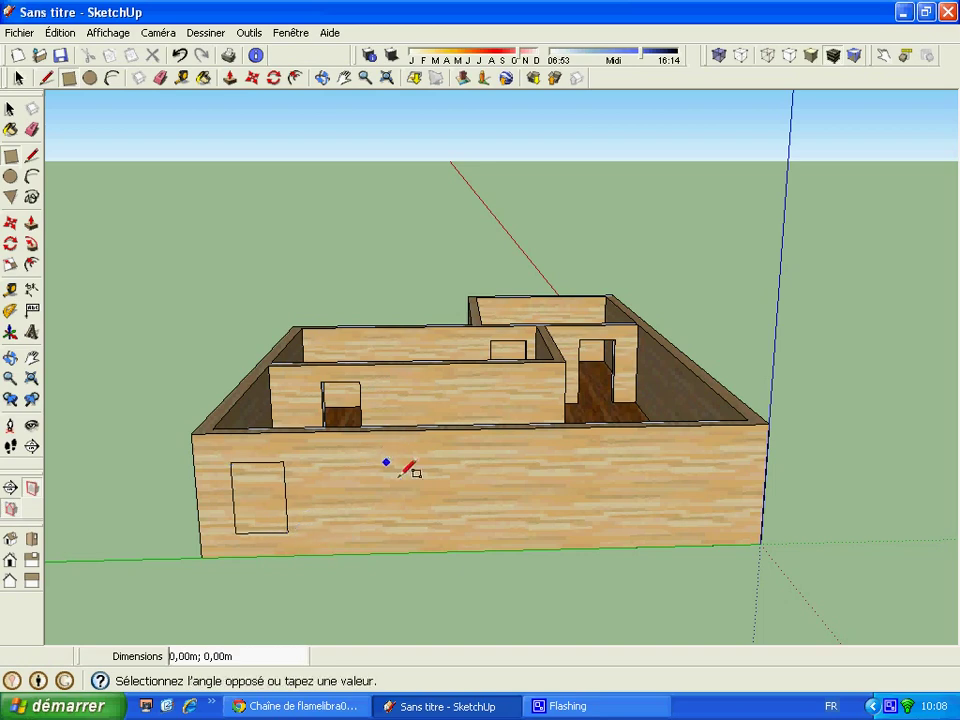
click(436, 528)
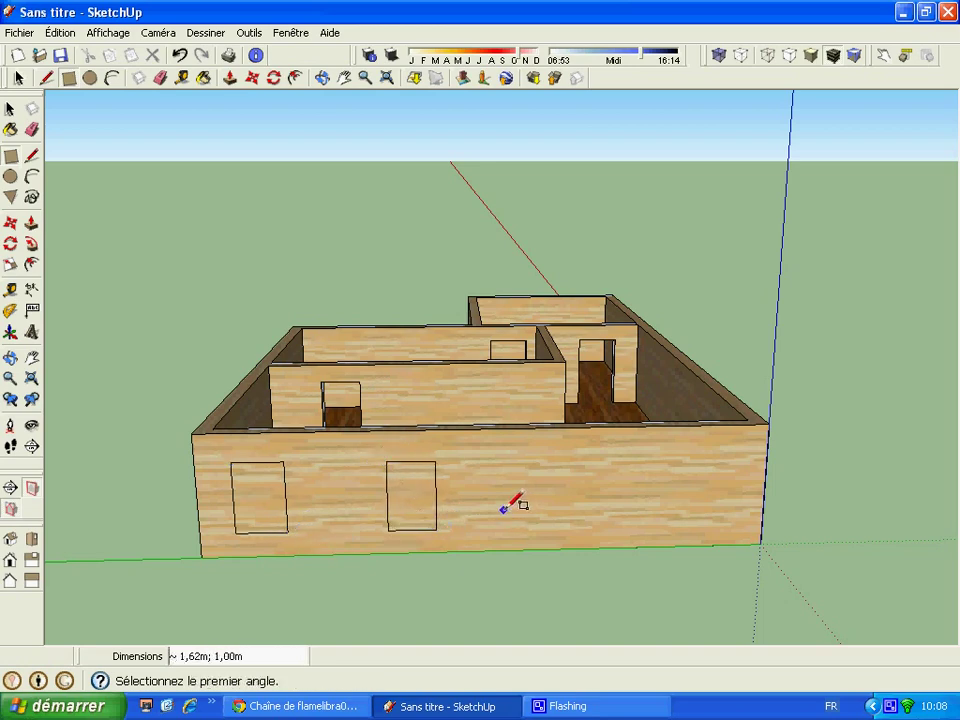
click(555, 458)
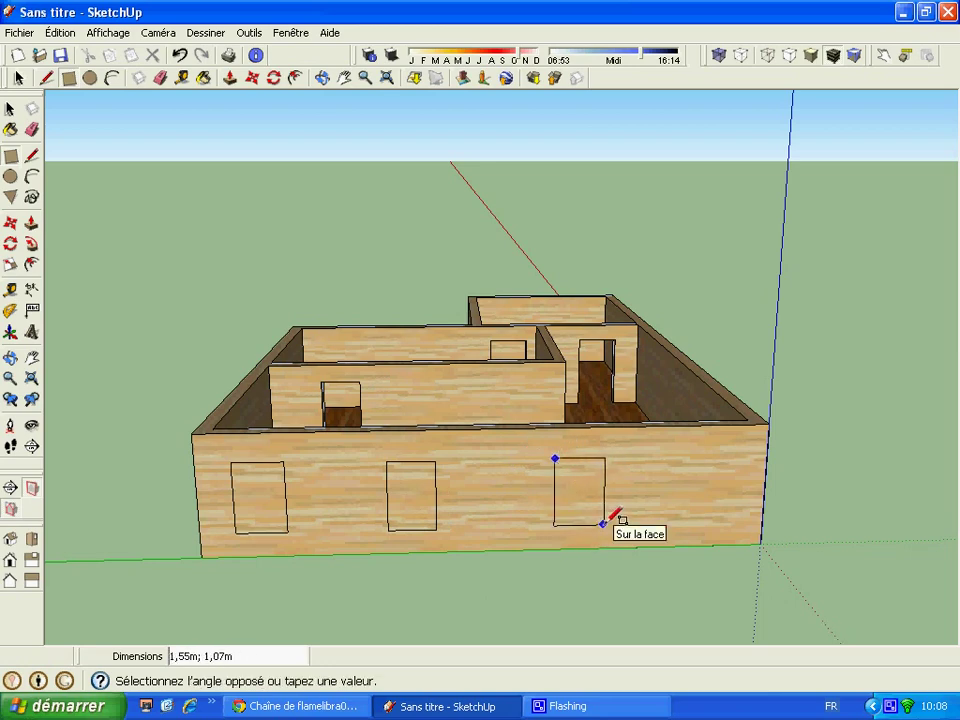
click(604, 524)
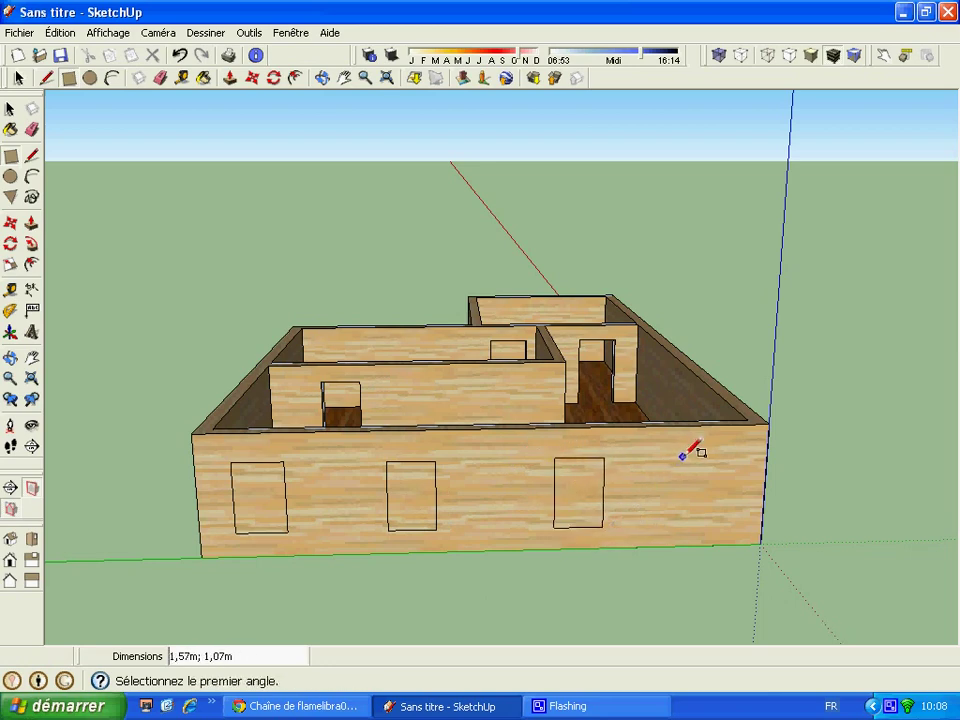
- Outline the fourth window near the wall's right end and begin recessing the leftmost window
click(682, 456)
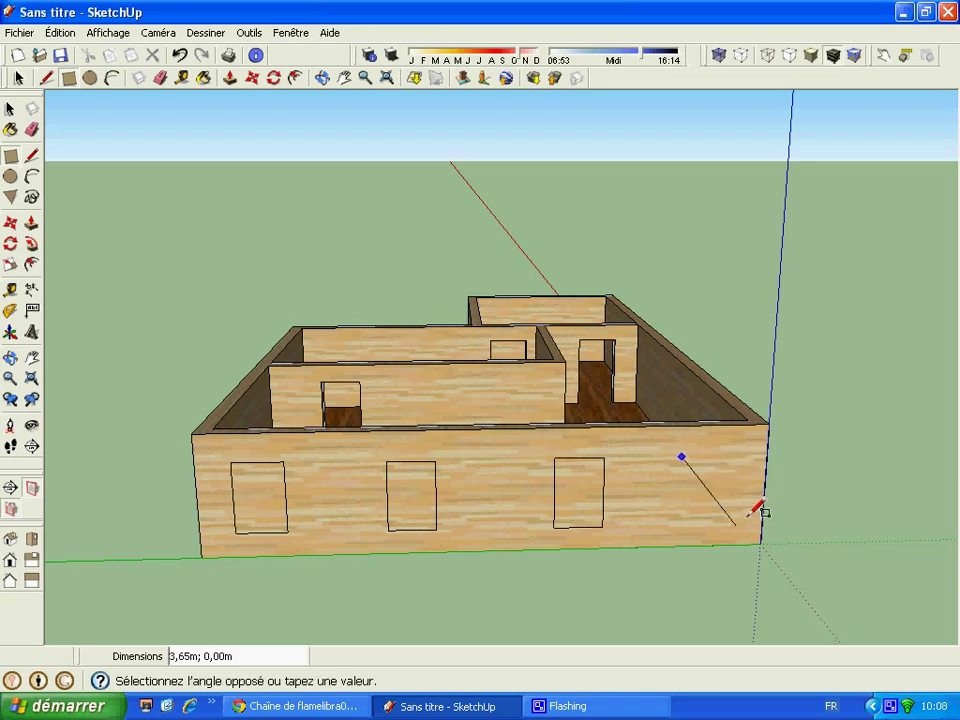
scroll(757, 510, up, 2)
scroll(750, 510, up, 2)
scroll(729, 514, up, 2)
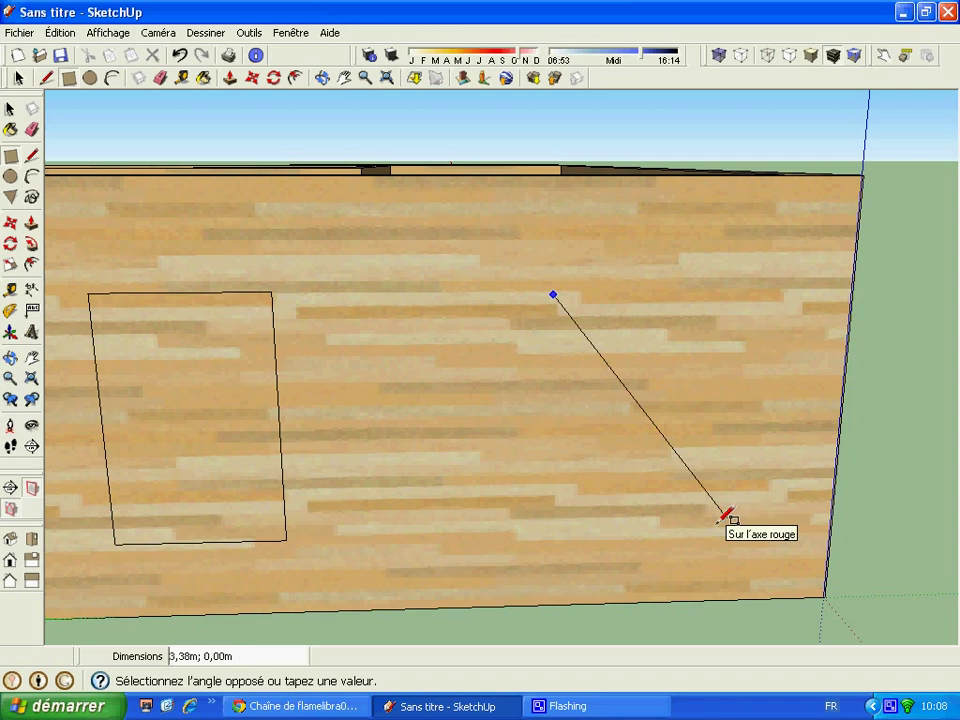
click(720, 520)
scroll(720, 520, down, 3)
scroll(712, 521, down, 2)
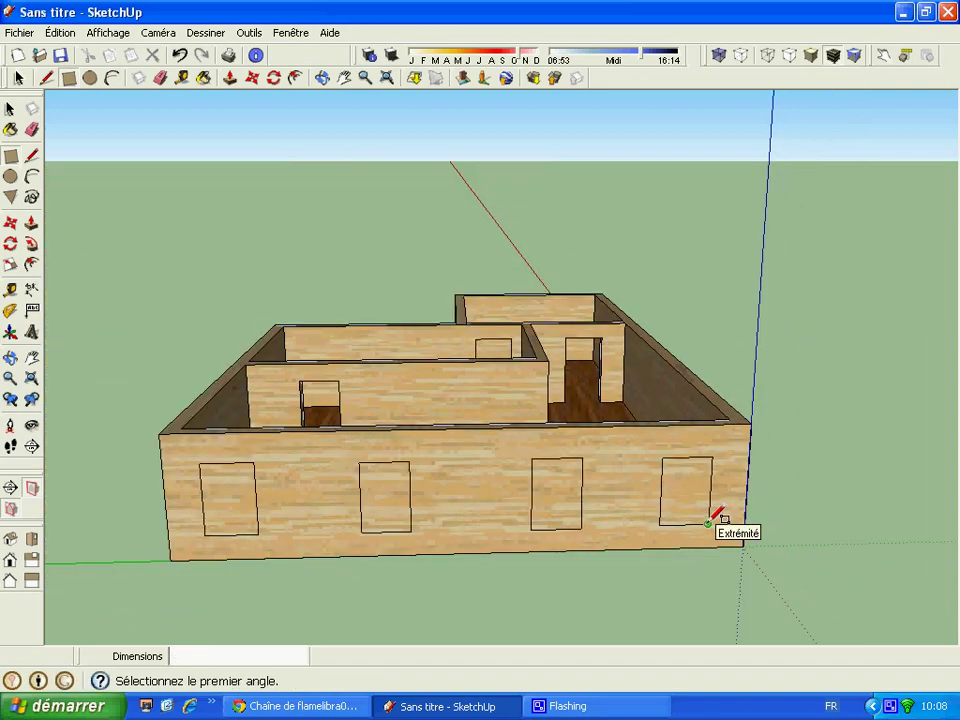
scroll(718, 515, down, 1)
click(230, 78)
click(271, 502)
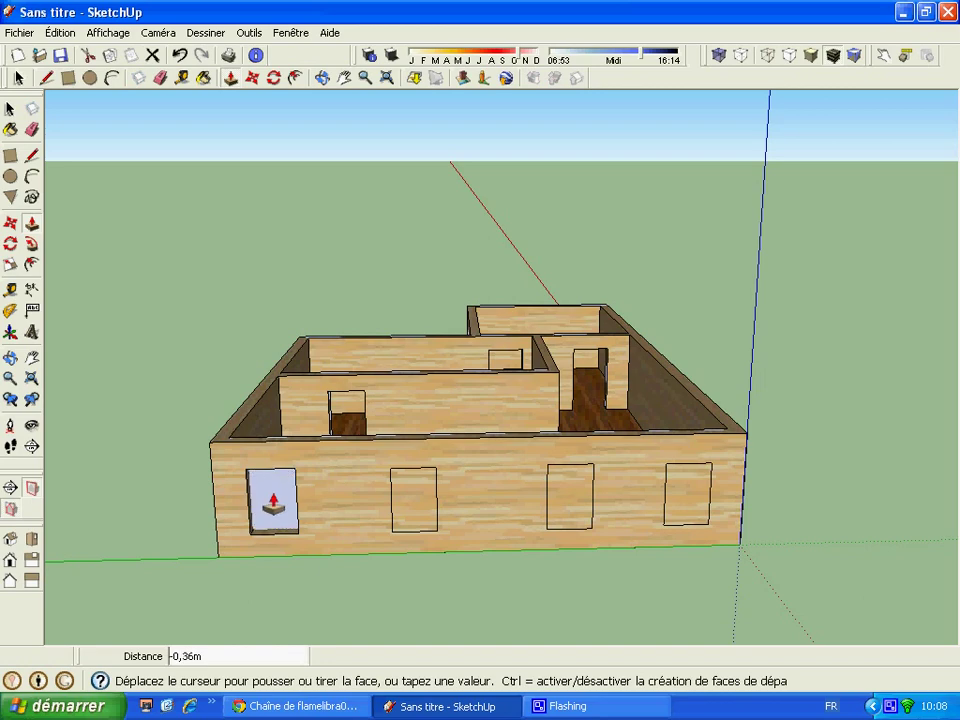
- Recess the first two front windows 0.34 m into the wall
scroll(272, 505, up, 1)
scroll(272, 505, up, 3)
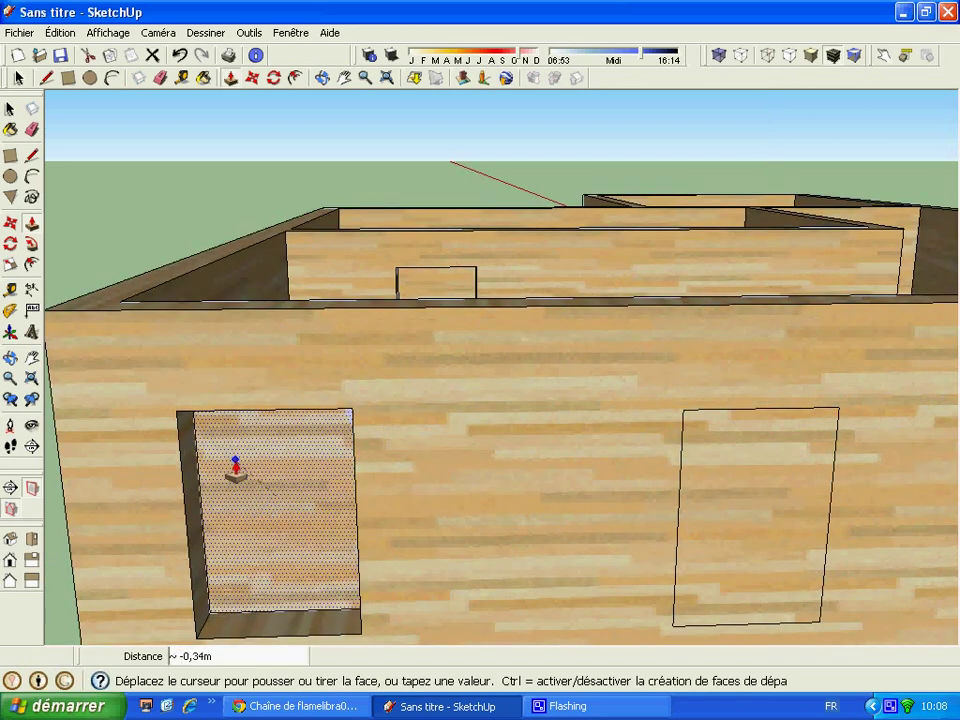
click(231, 467)
click(757, 560)
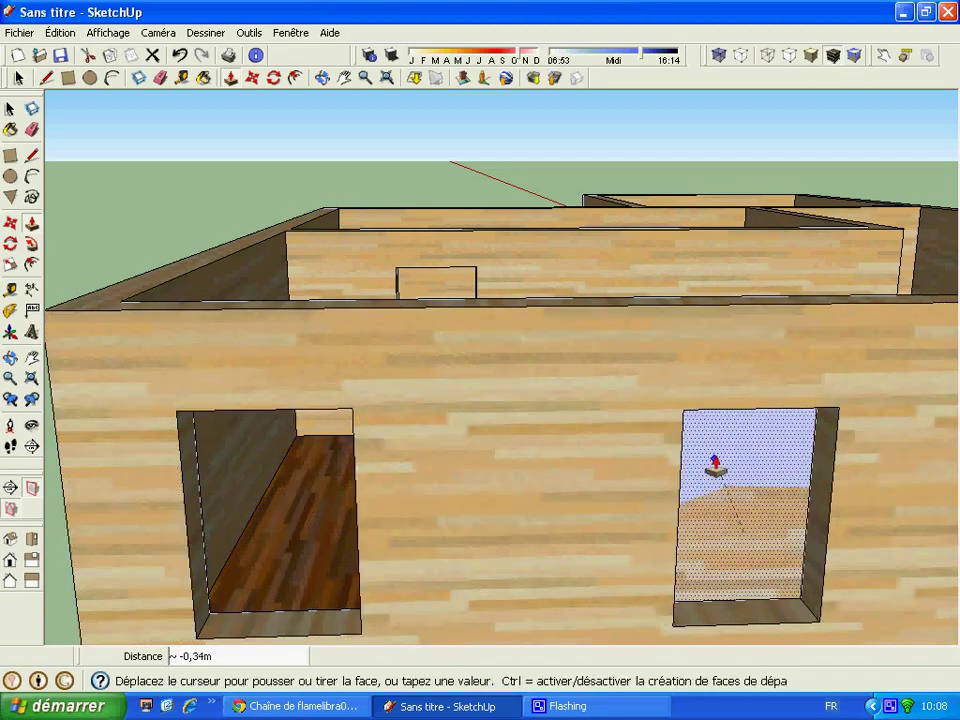
click(731, 452)
scroll(385, 425, down, 2)
scroll(385, 425, down, 2)
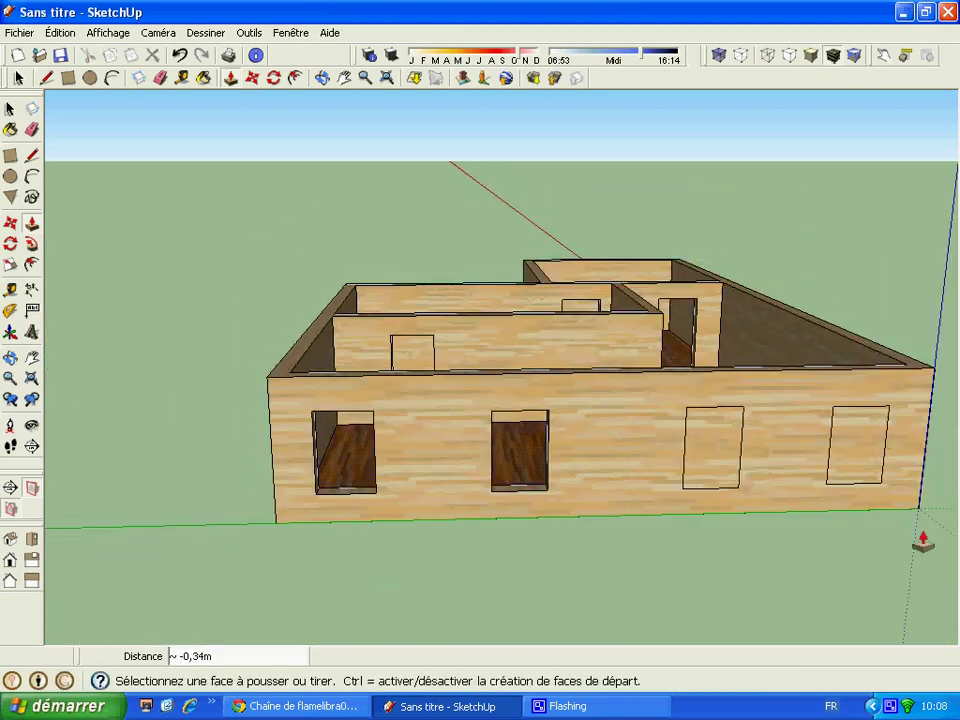
- Recess the third and fourth windows to the same 0.34 m depth
click(707, 447)
click(707, 440)
click(842, 454)
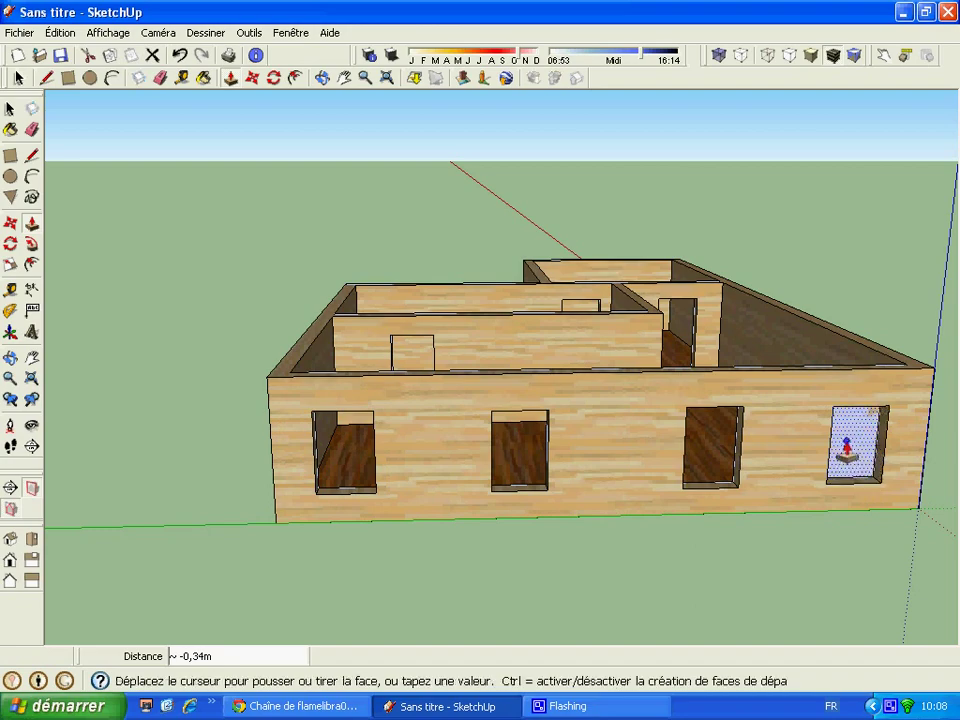
click(846, 446)
scroll(780, 495, down, 2)
scroll(776, 497, down, 1)
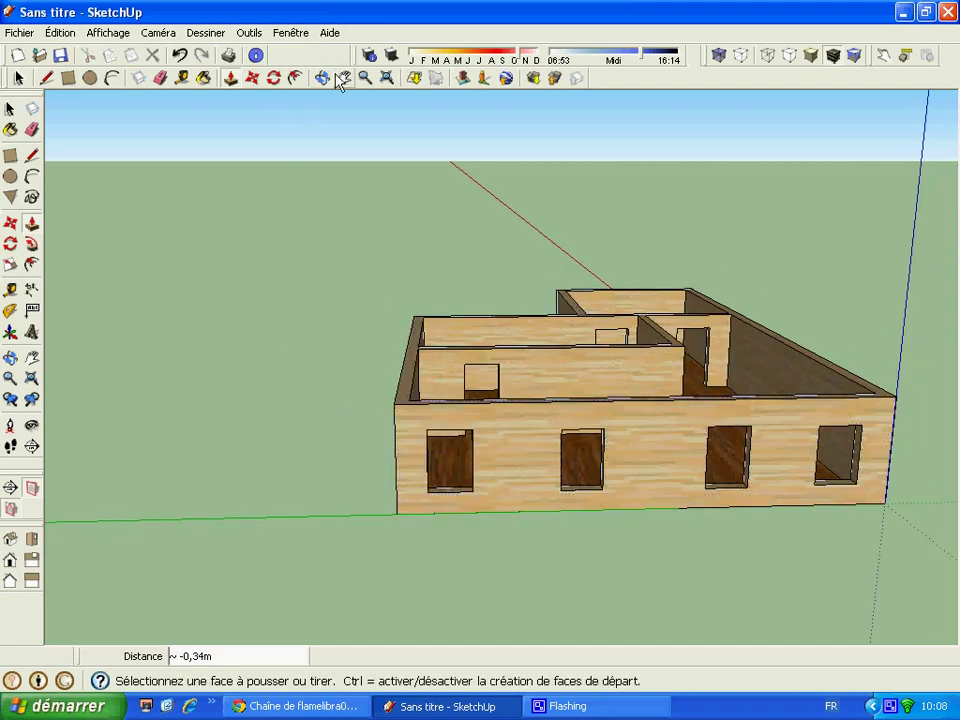
click(322, 78)
mouse_move(214, 289)
mouse_down()
mouse_move(454, 388)
mouse_move(403, 394)
mouse_up()
- Close the left and back rooms' tops with rectangle faces
click(63, 78)
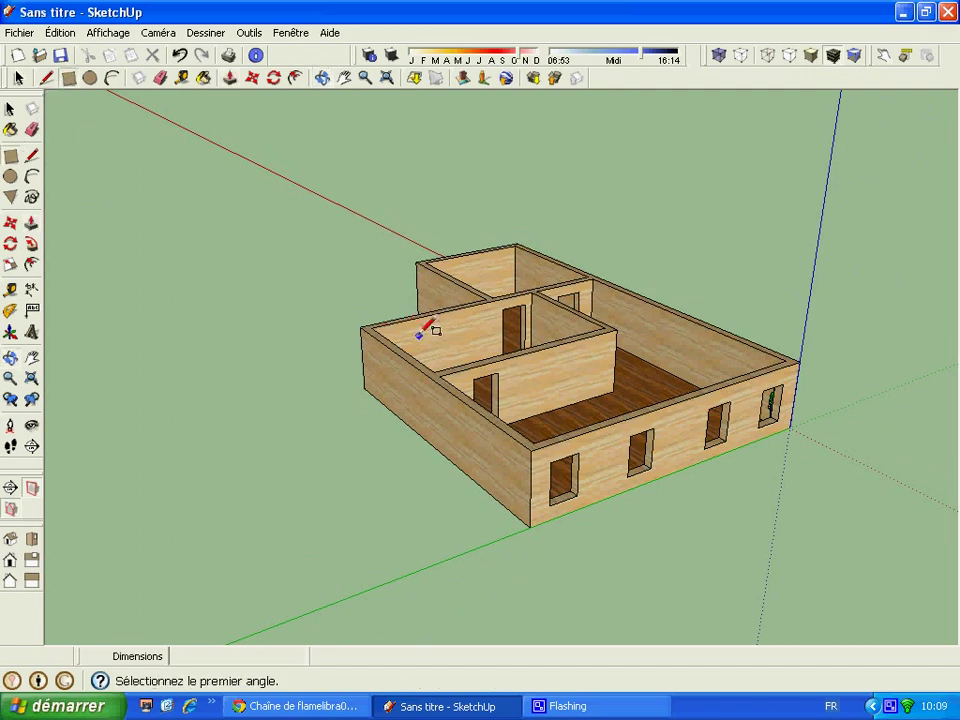
click(372, 327)
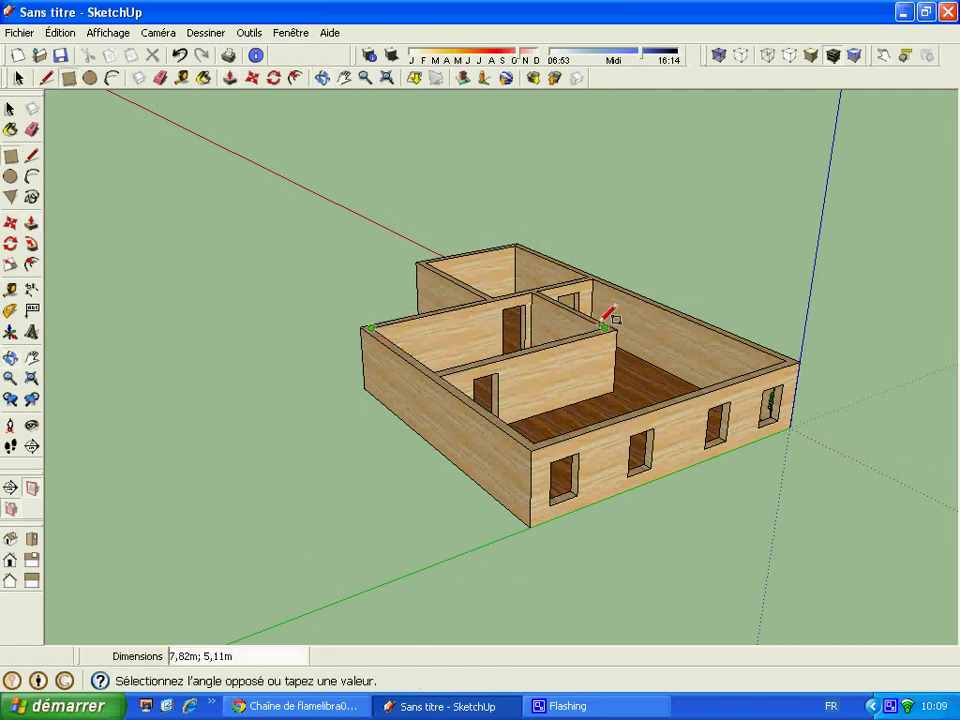
click(603, 327)
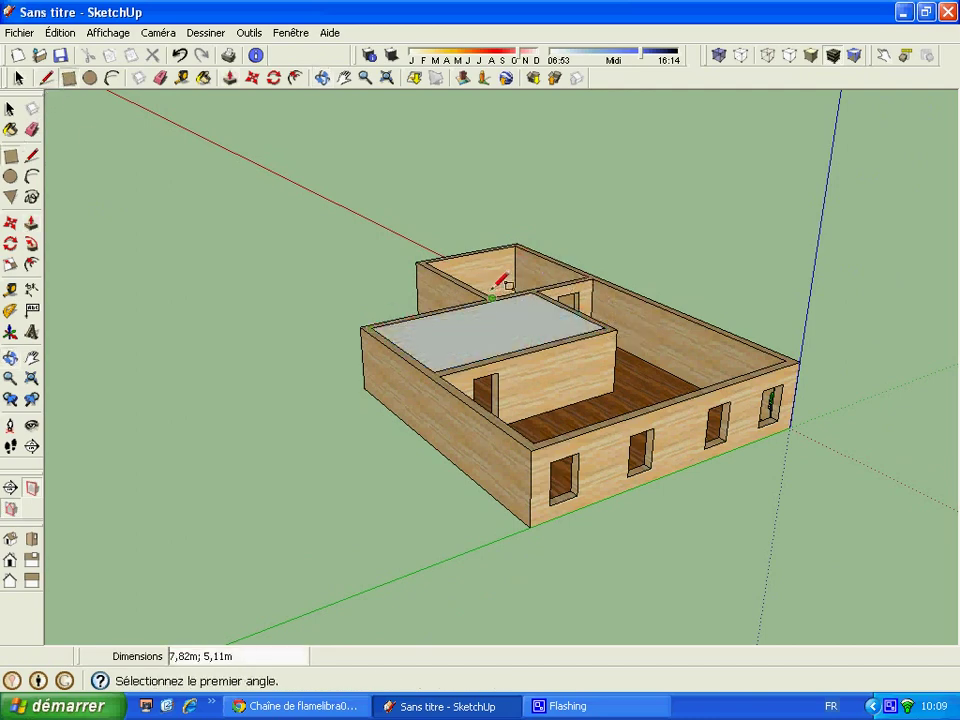
scroll(510, 270, up, 3)
scroll(525, 248, up, 2)
click(517, 257)
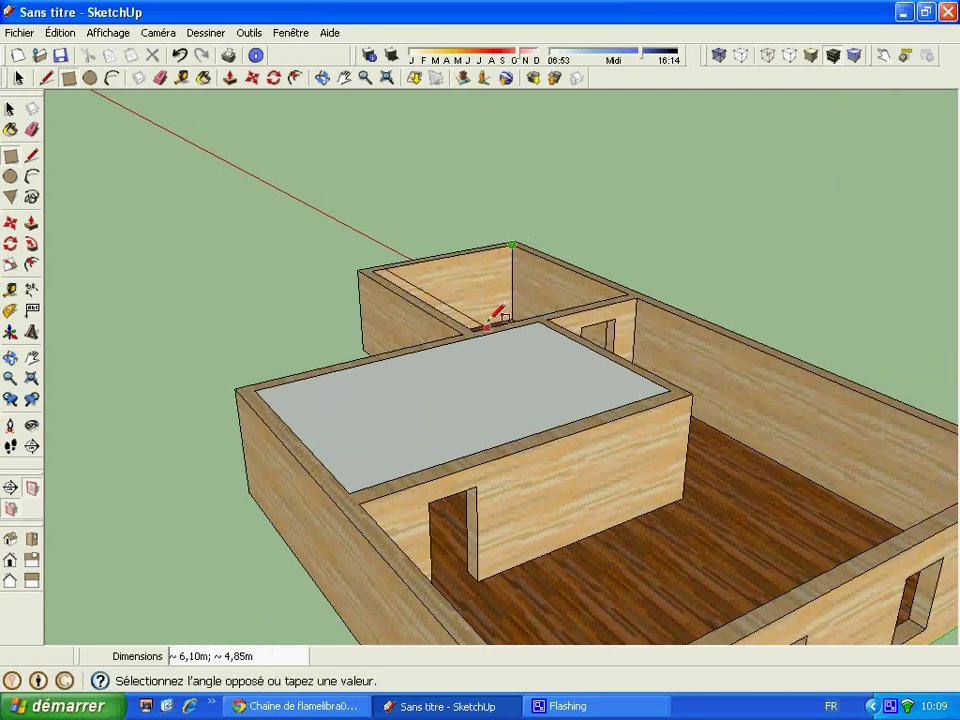
click(484, 321)
- Draw an edge across the main room's top to cap it with a face
click(31, 156)
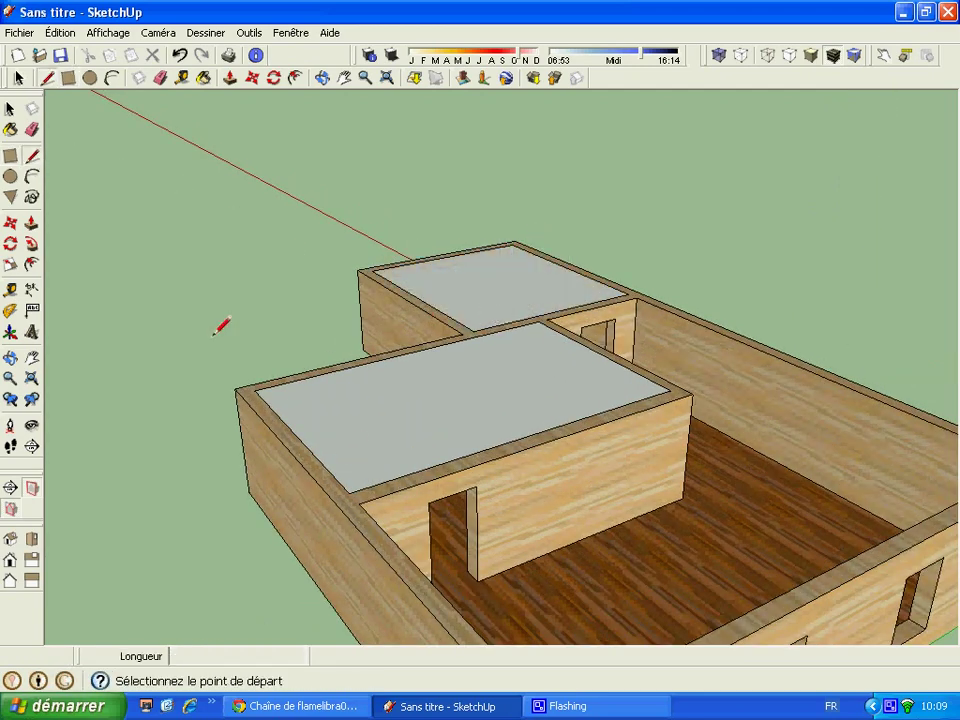
click(360, 502)
click(693, 392)
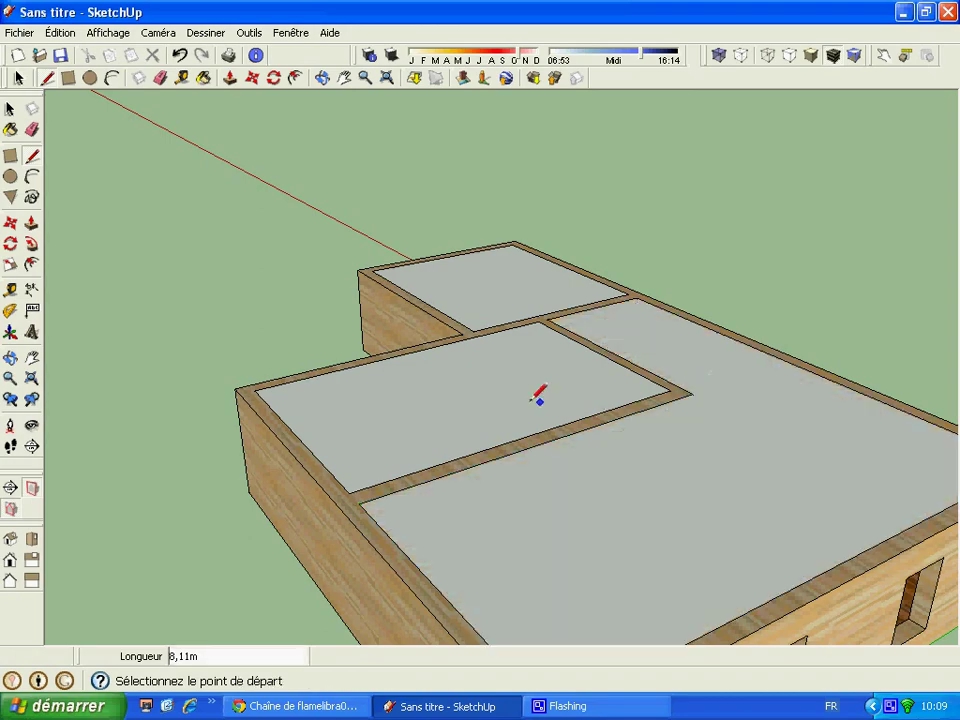
scroll(536, 392, down, 3)
scroll(476, 403, down, 2)
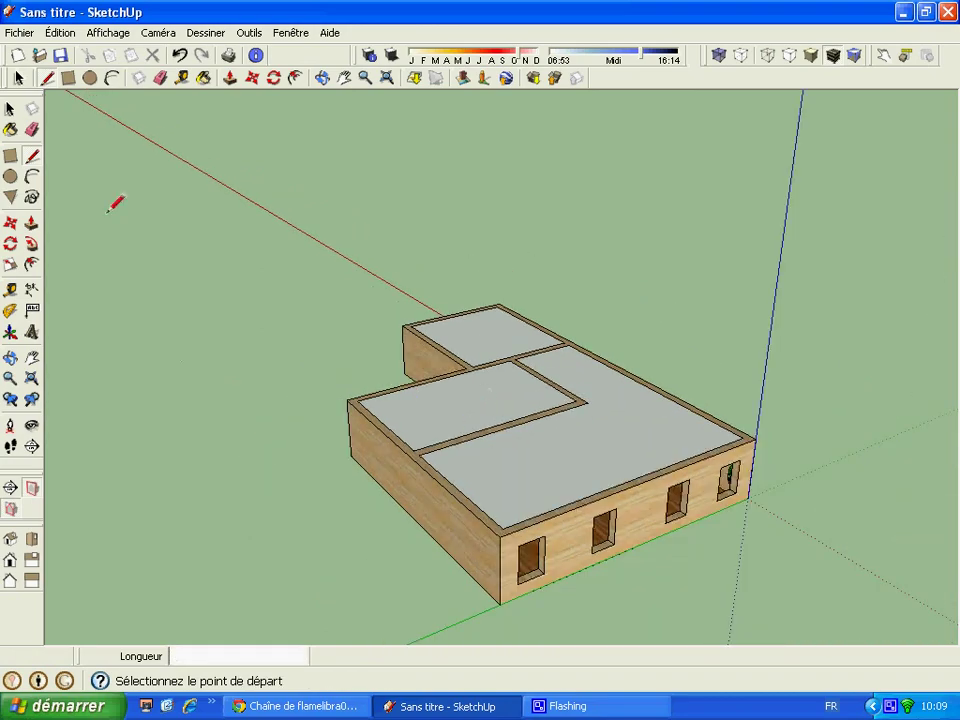
- Raise the large ceiling face 0.17 m and push the left room's ceiling down
click(230, 78)
click(395, 450)
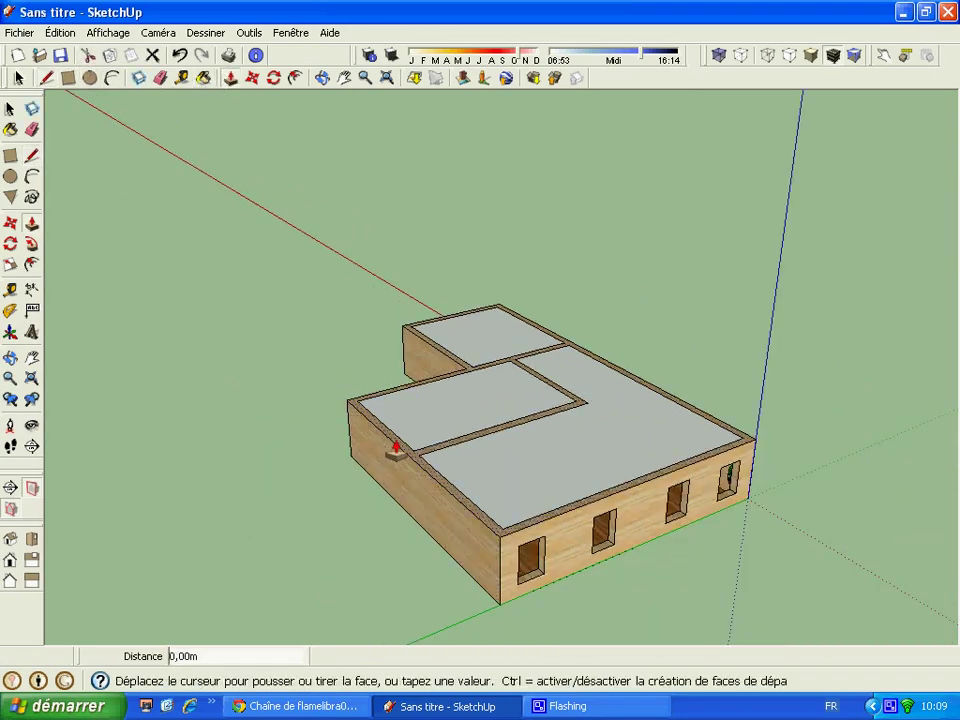
click(395, 447)
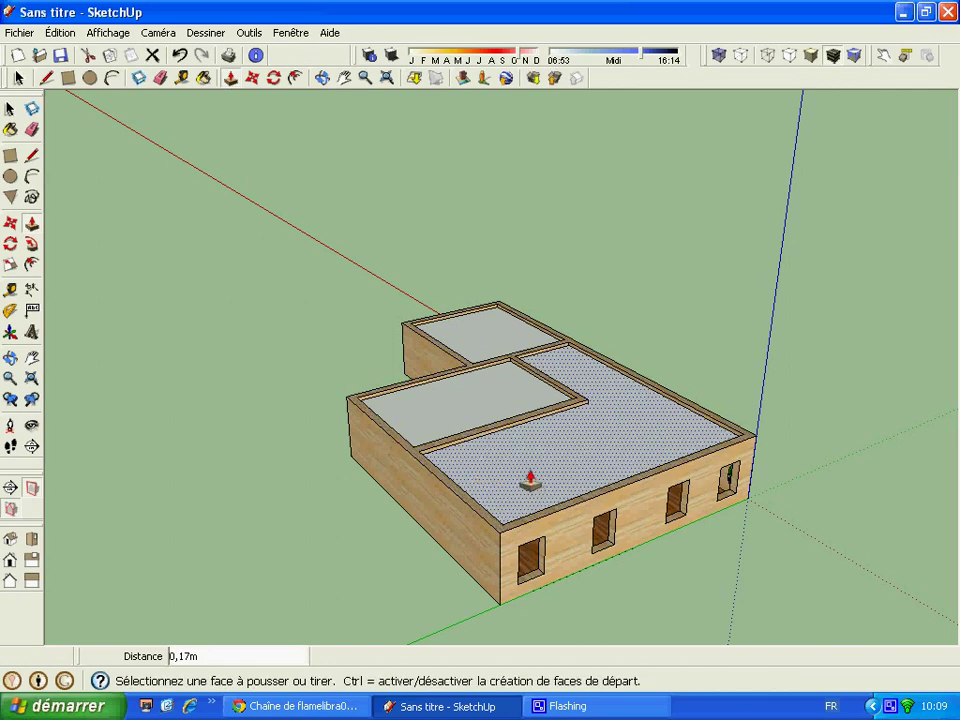
click(530, 482)
click(435, 482)
click(441, 424)
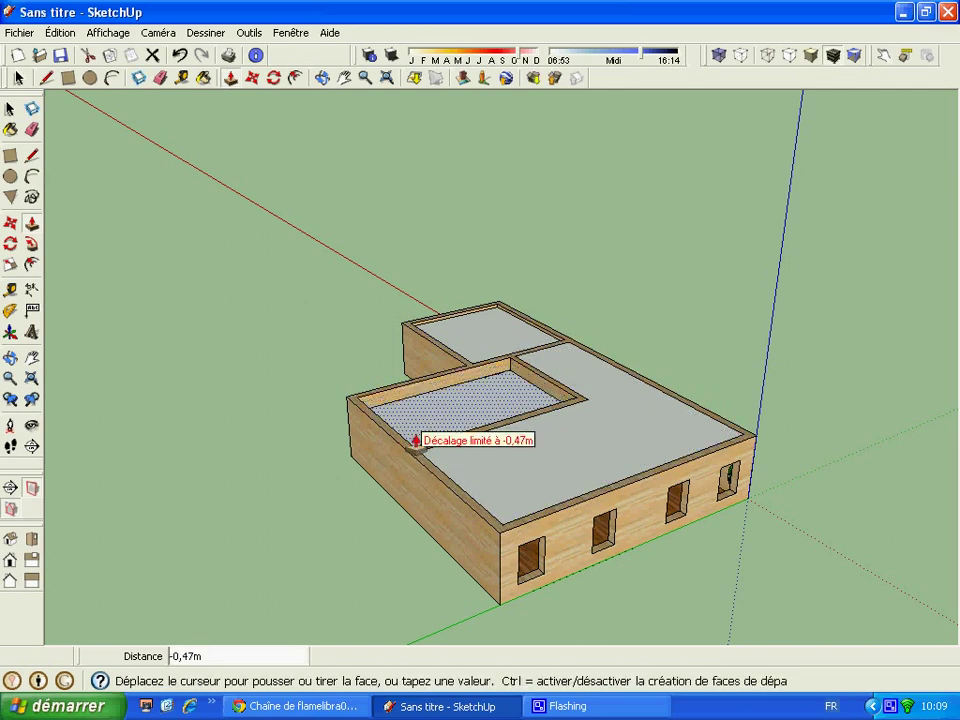
- Raise the back room's ceiling face 0.17 m, flush with the wall tops
click(414, 444)
click(474, 356)
click(461, 373)
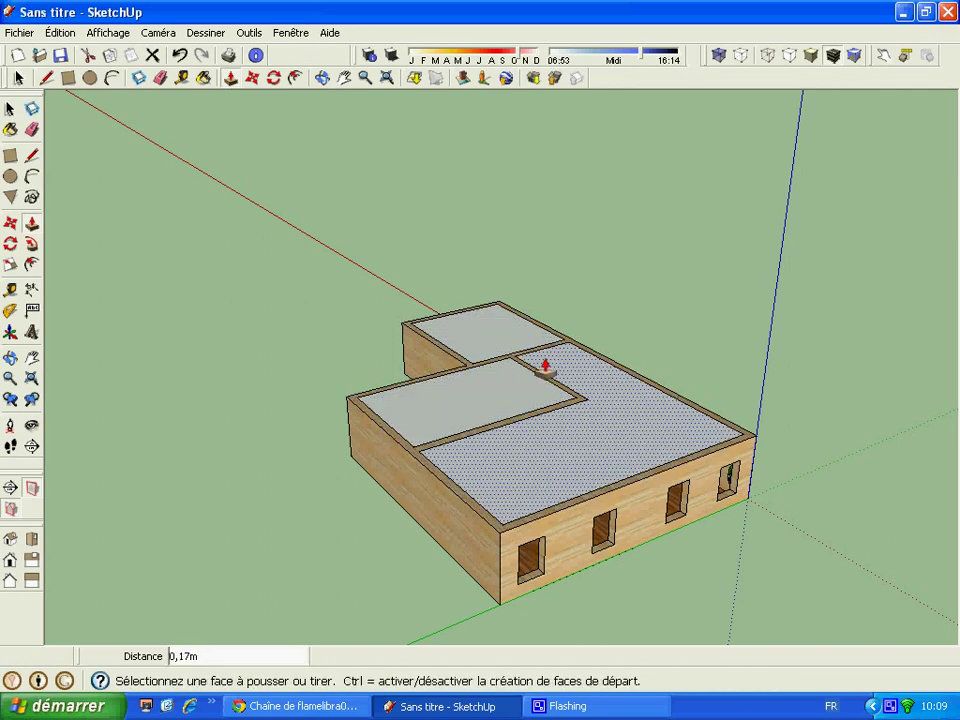
scroll(545, 368, down, 2)
click(322, 78)
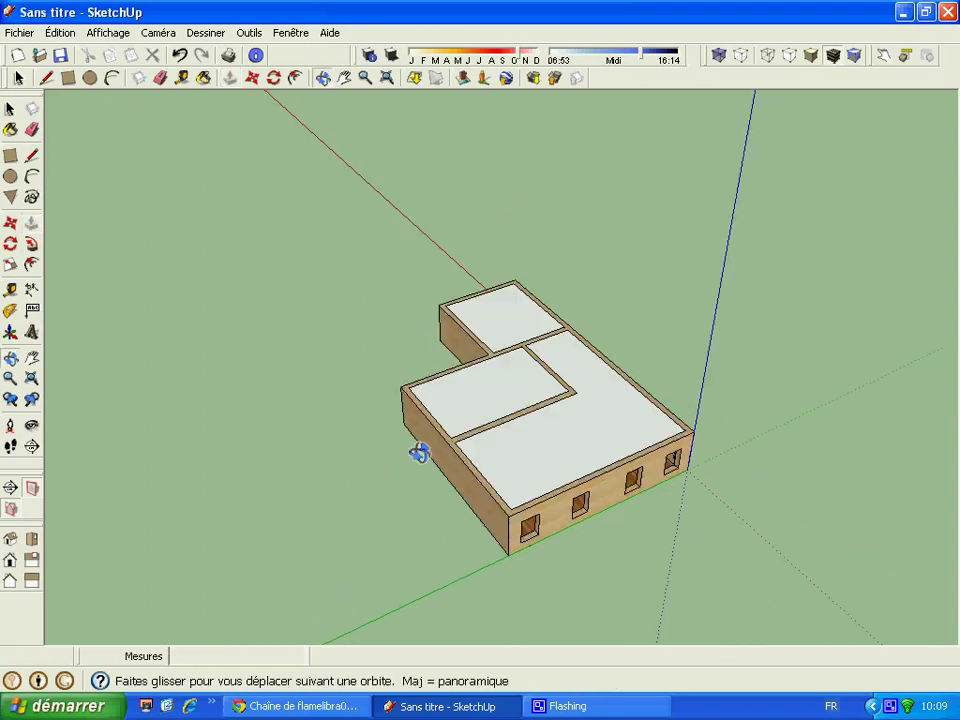
drag(420, 450, 617, 368)
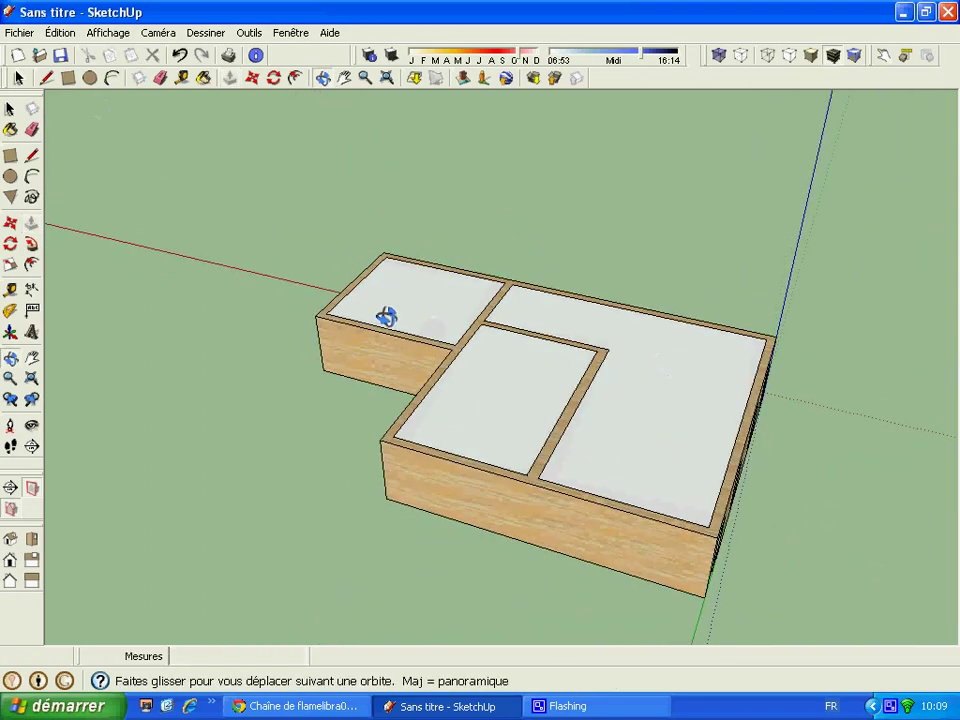
drag(388, 317, 180, 315)
- Draw the gable: a vertical edge to the peak, then lines to both roof corners
click(45, 78)
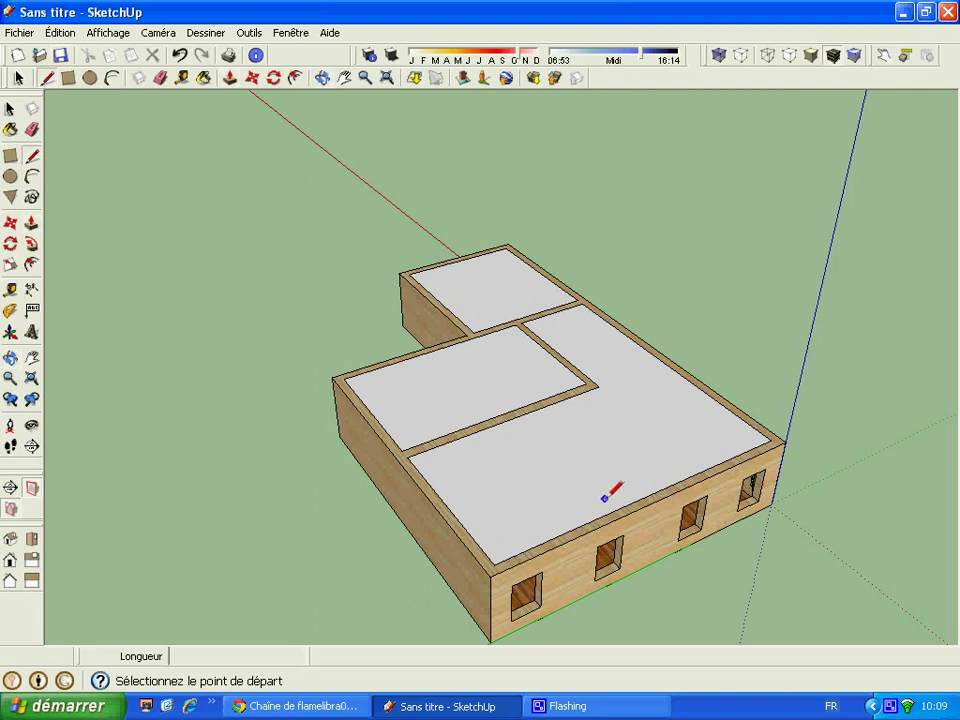
click(650, 503)
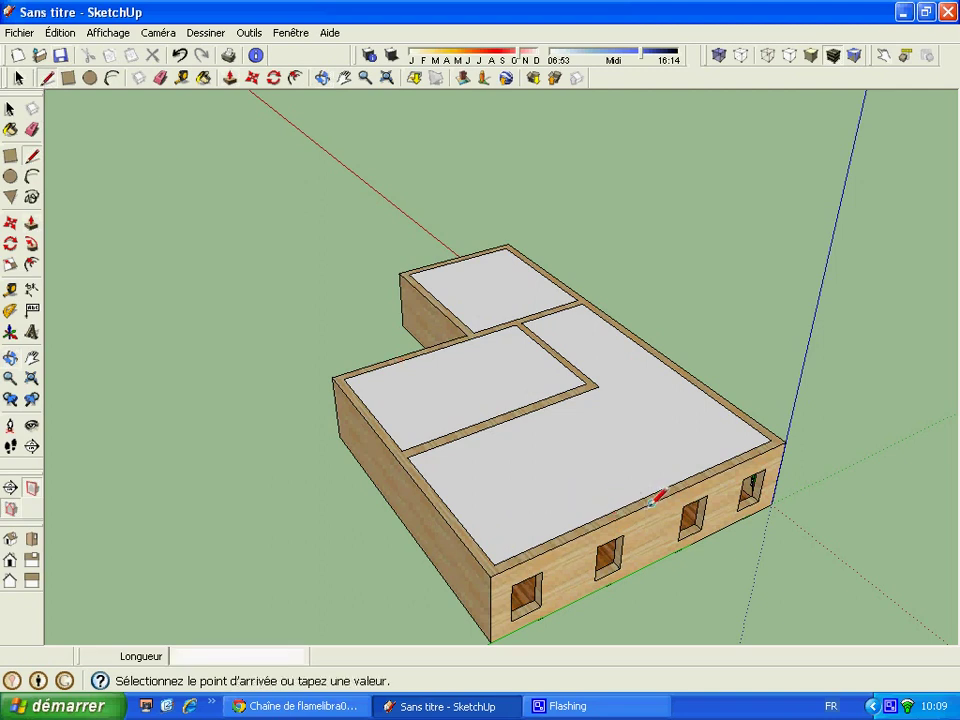
click(657, 451)
click(491, 575)
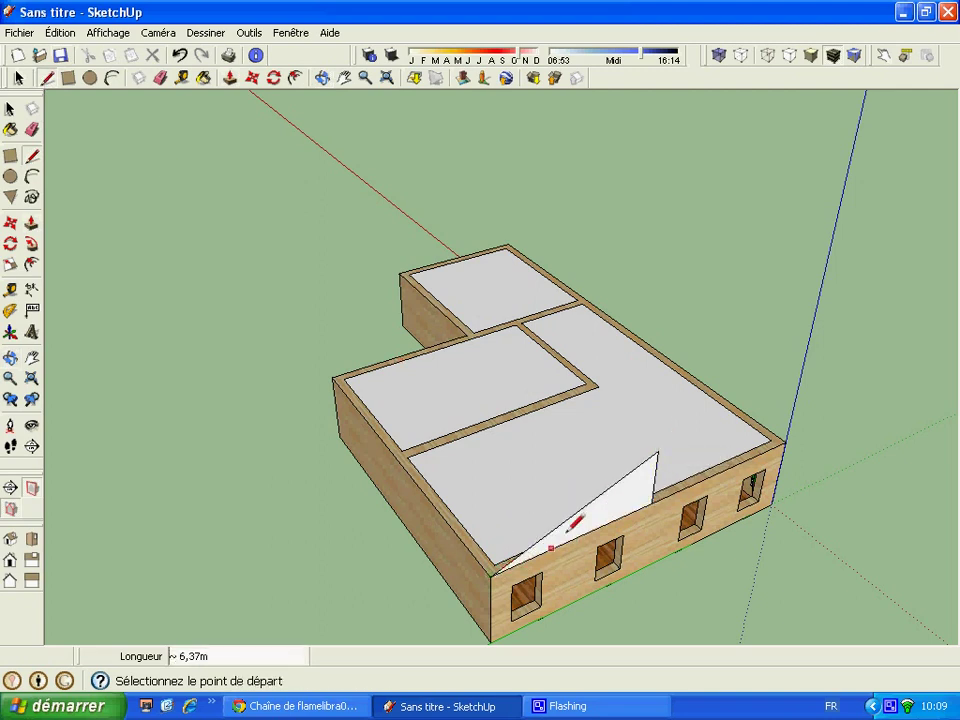
click(658, 451)
click(784, 440)
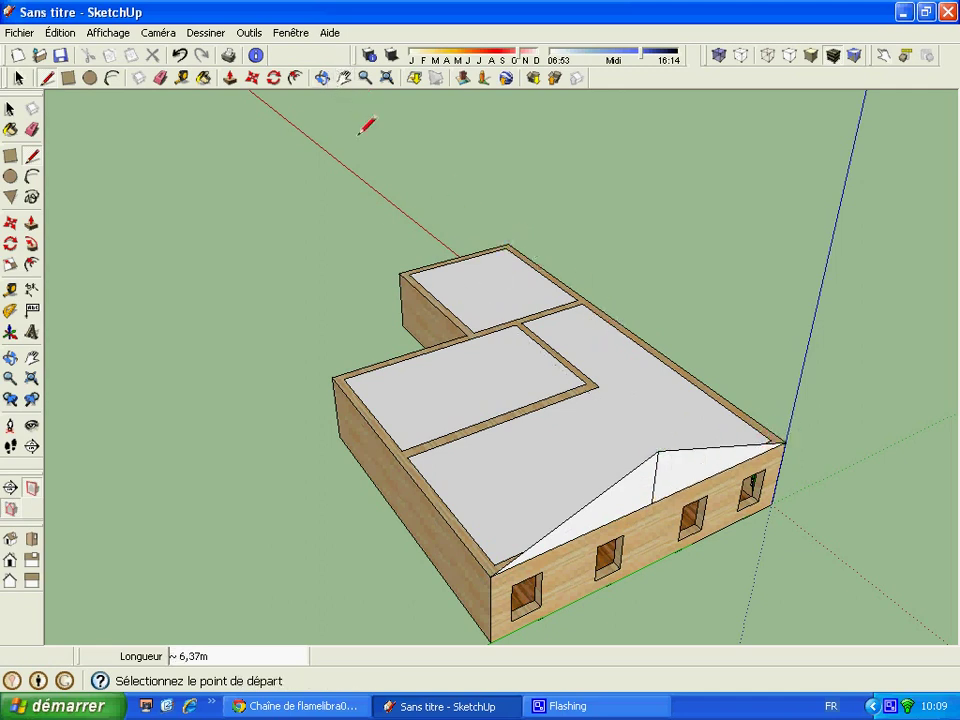
- Erase a diagonal gable edge, then undo the erasure
click(162, 80)
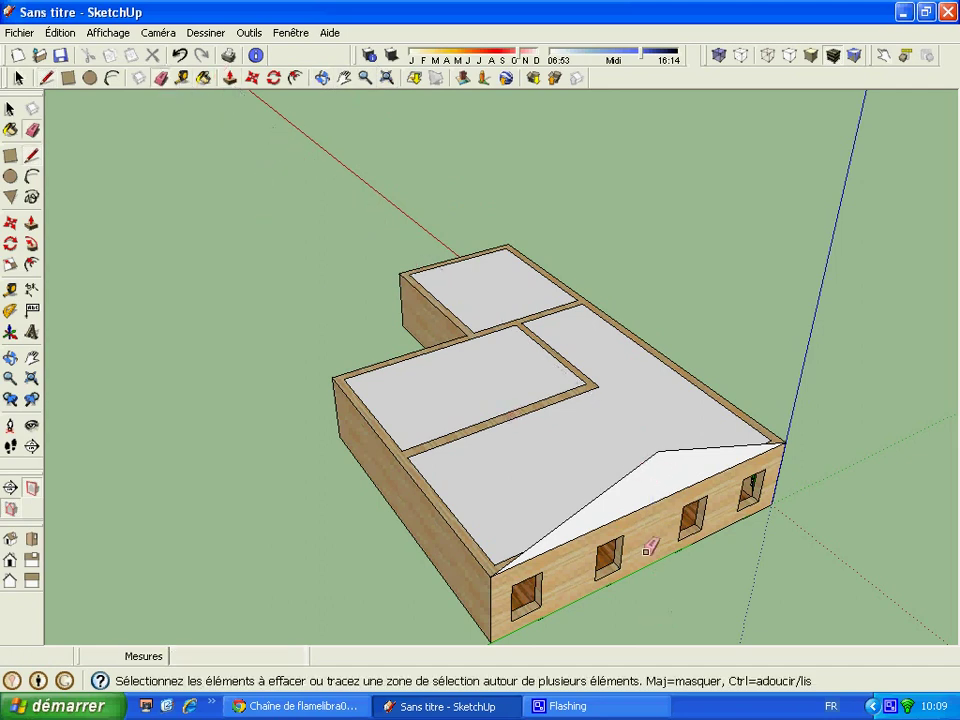
click(638, 510)
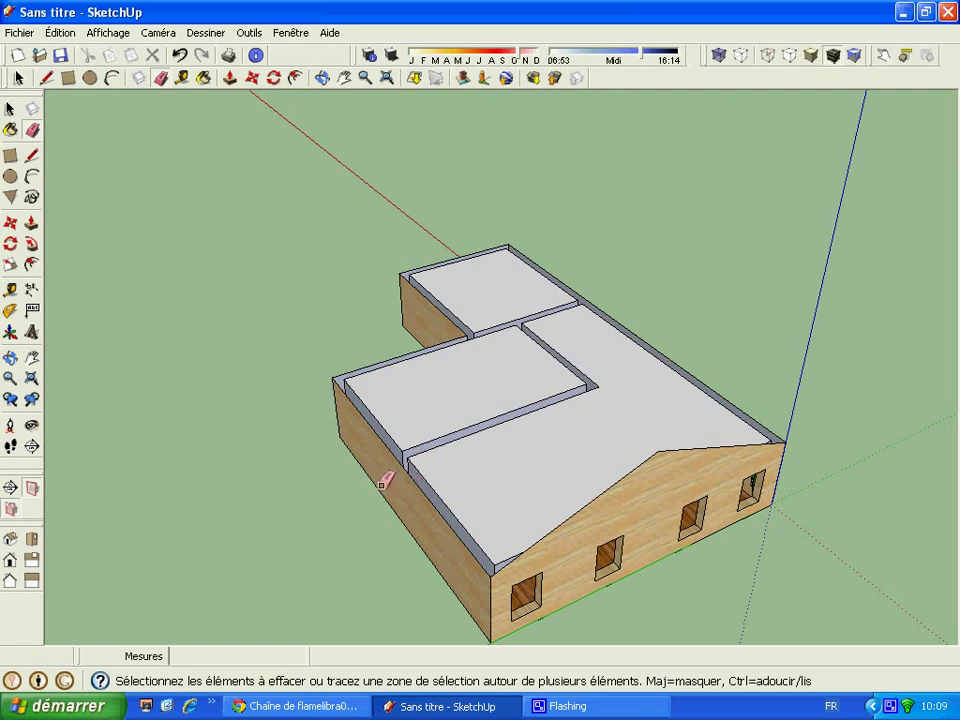
click(180, 55)
click(322, 78)
mouse_move(400, 400)
mouse_down()
mouse_move(405, 488)
mouse_move(954, 568)
mouse_up()
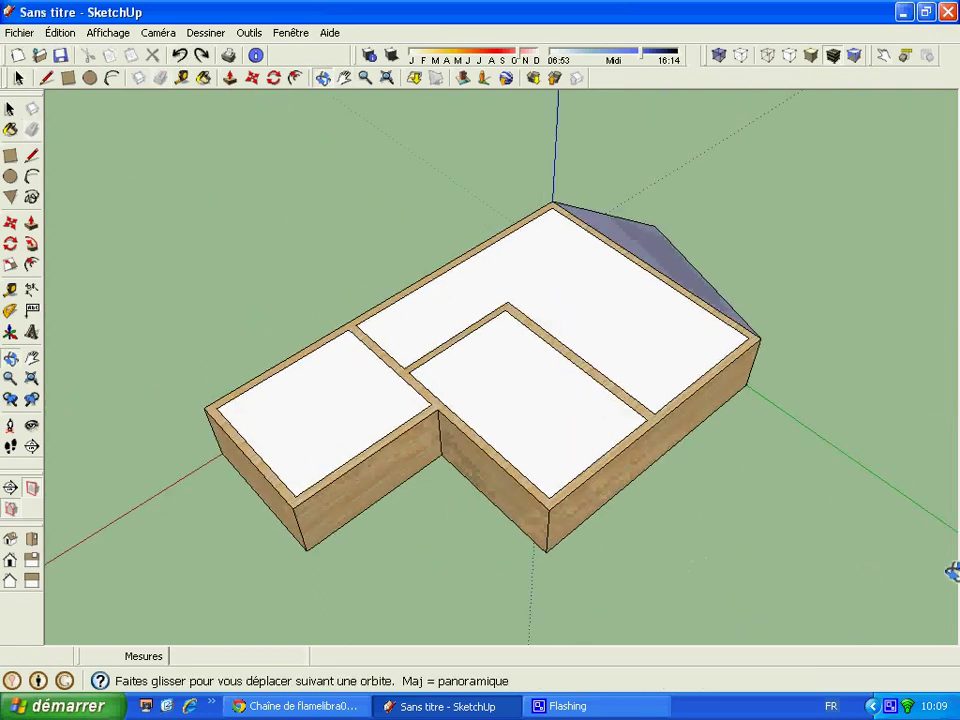
- Extrude the gable triangle into a roof over the main wing
click(229, 78)
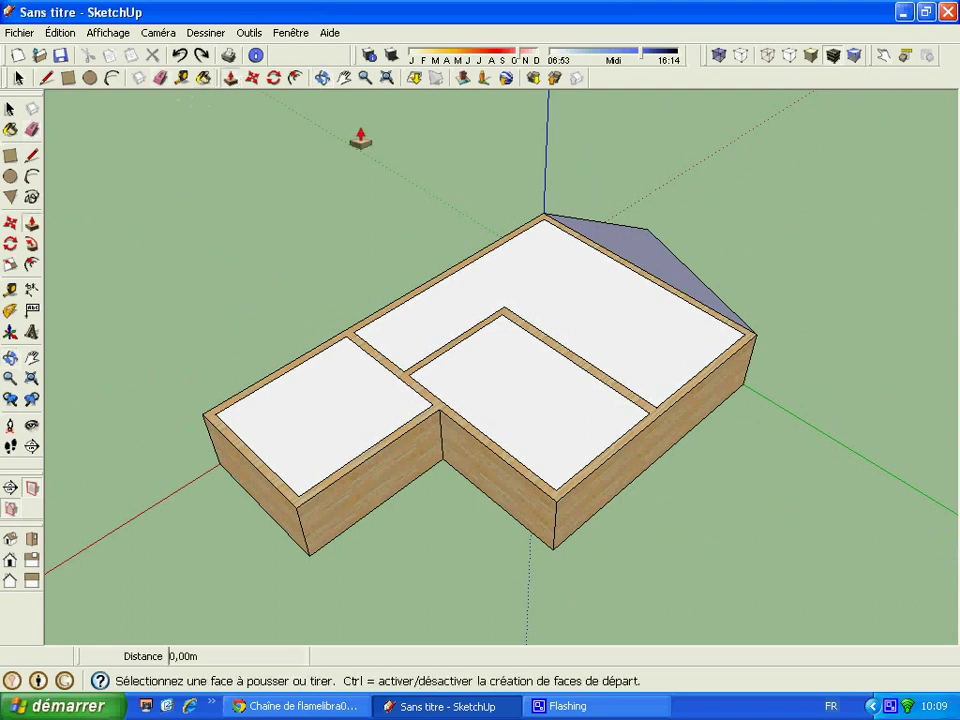
click(630, 258)
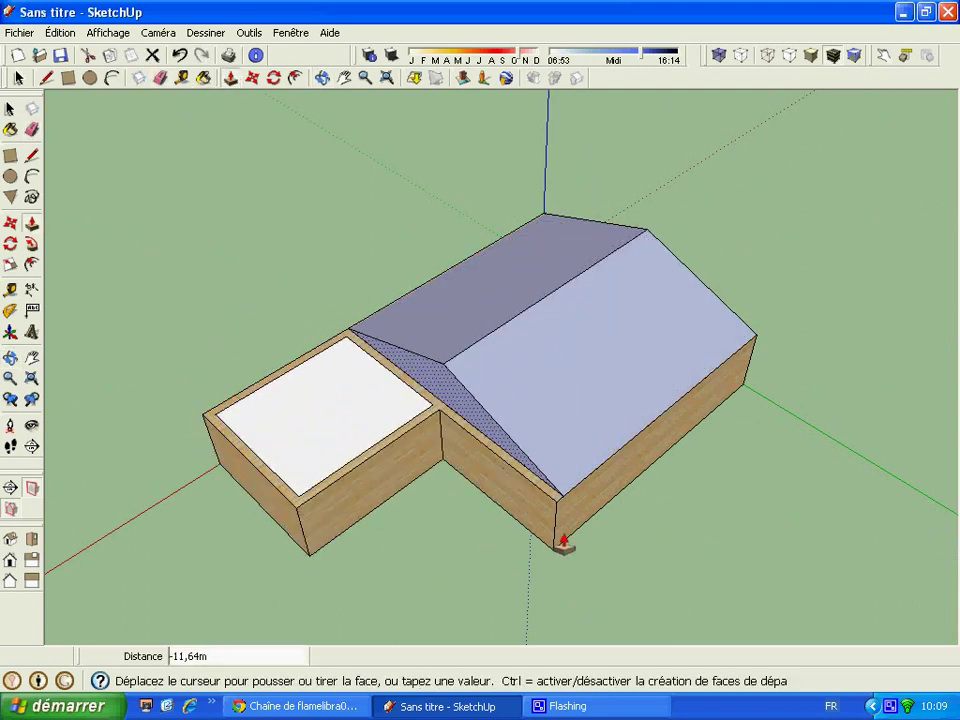
click(544, 540)
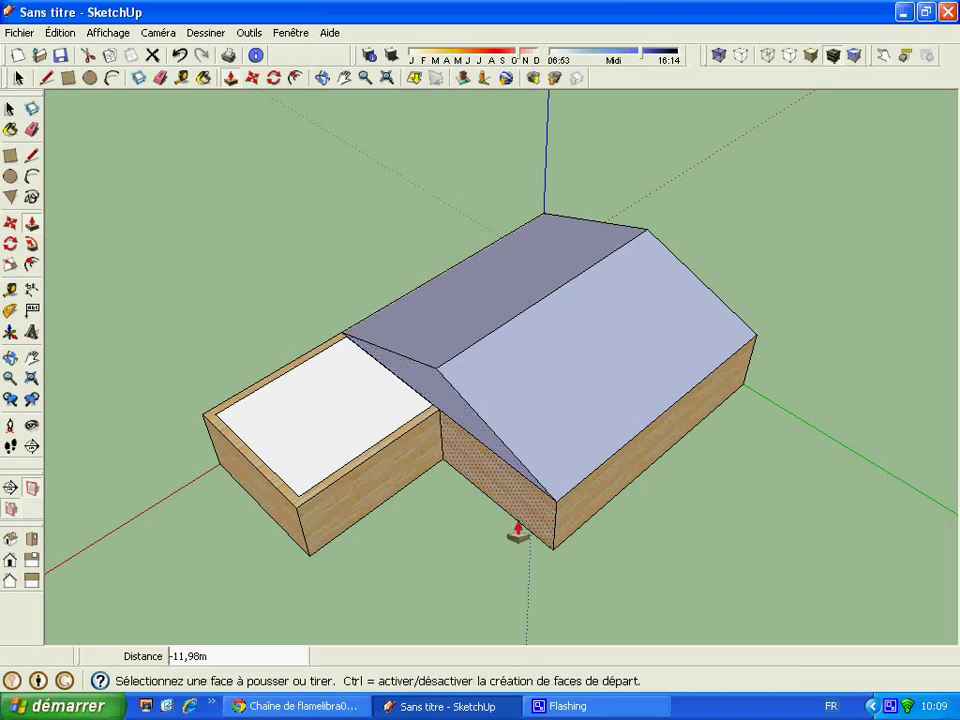
click(322, 77)
drag(340, 300, 84, 179)
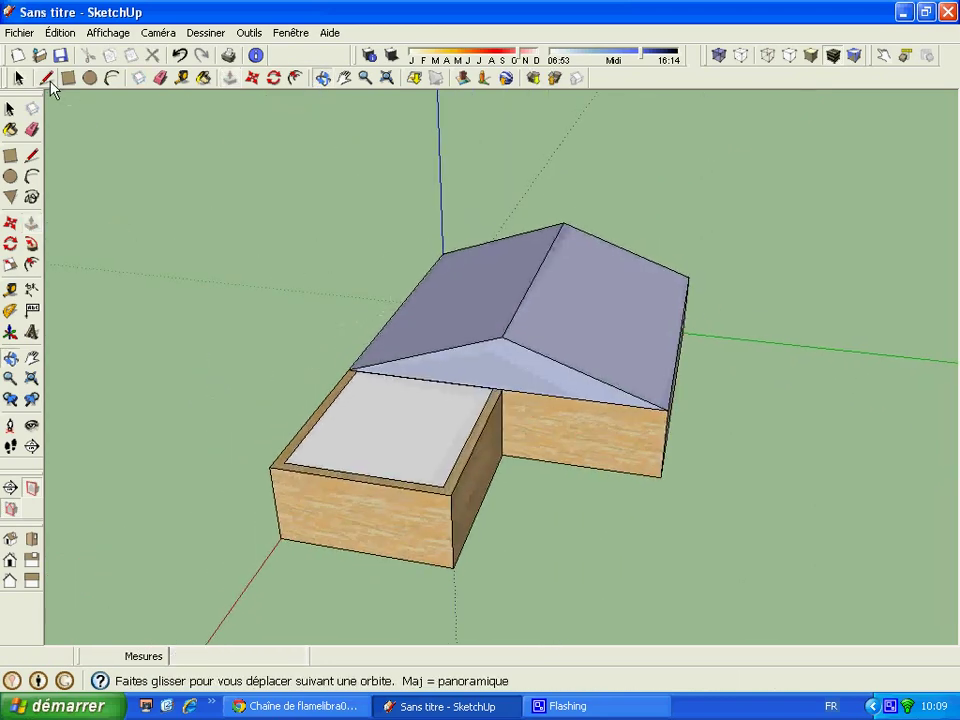
- Extend the roof triangle along the front wing to its end, about 6.44 m
click(46, 79)
click(500, 388)
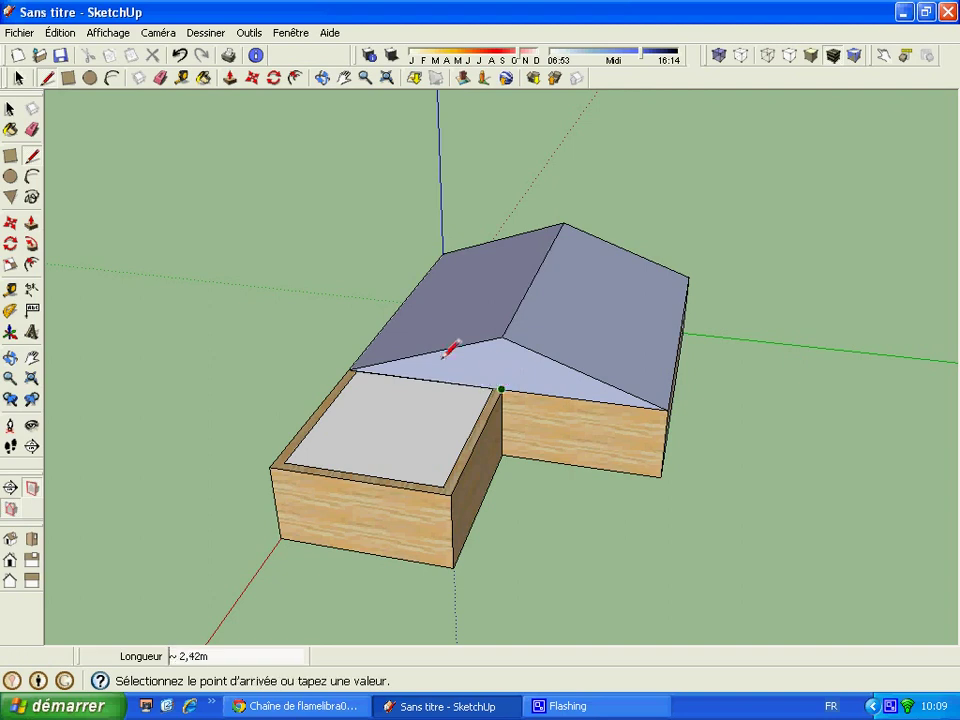
click(229, 79)
click(429, 388)
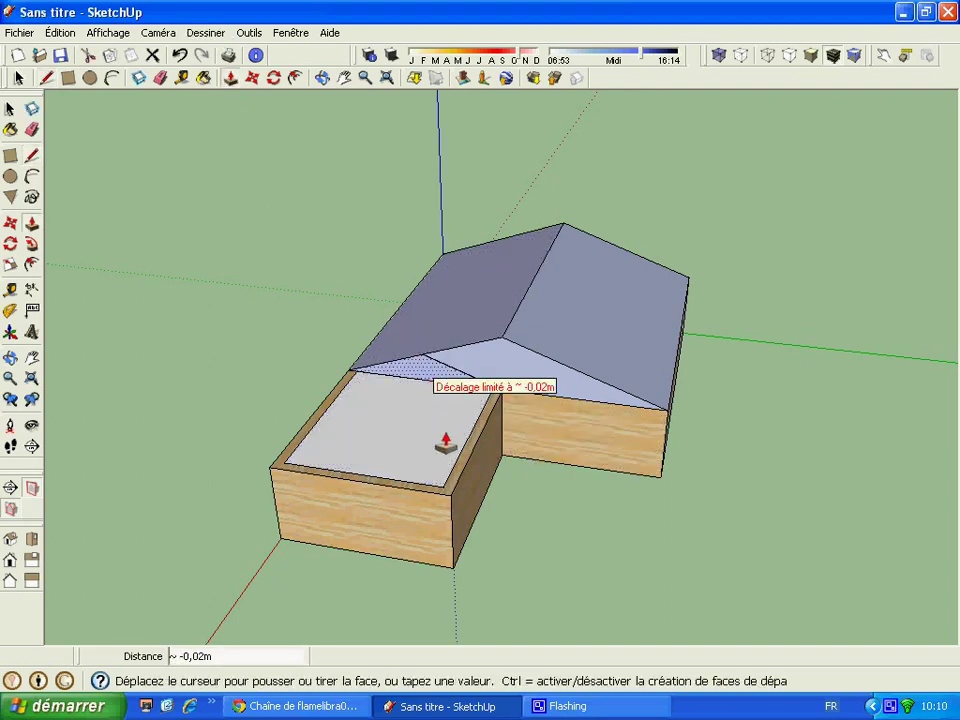
click(451, 500)
click(424, 384)
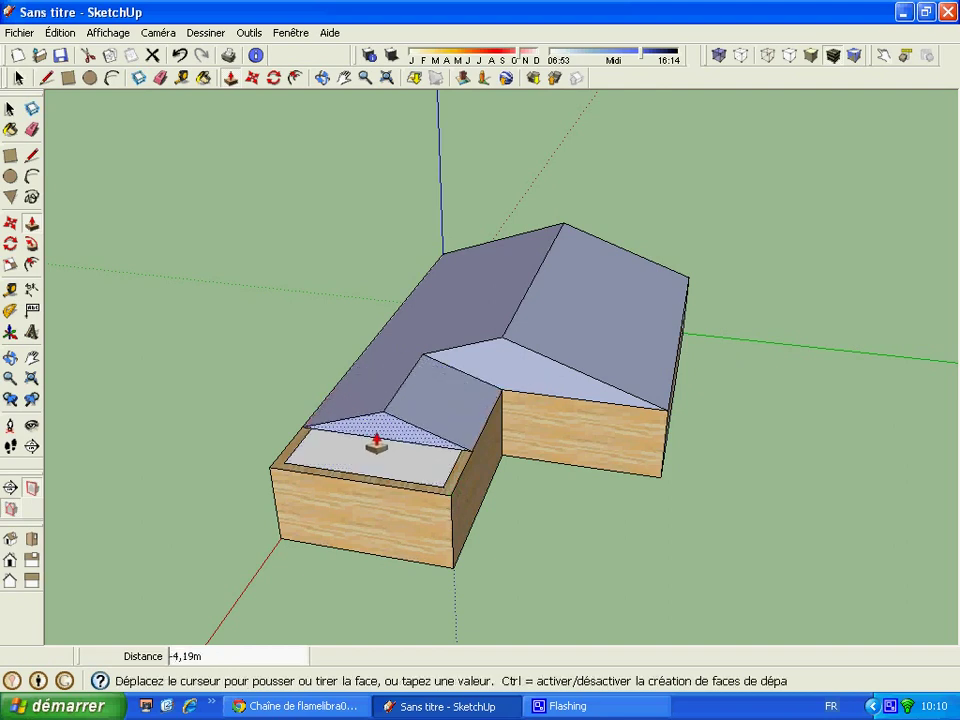
click(447, 510)
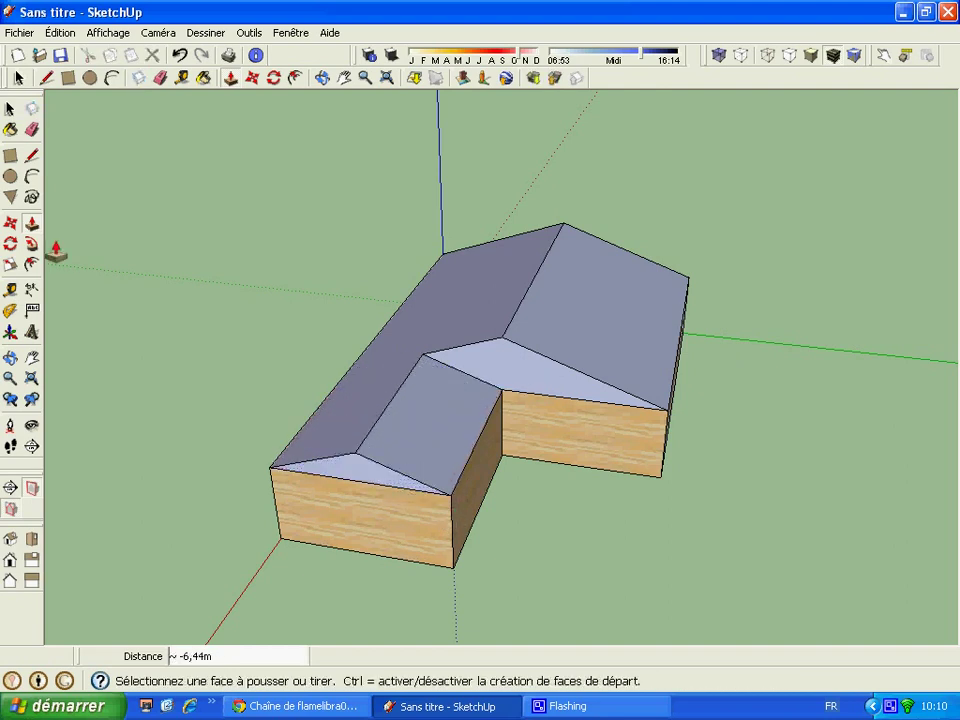
click(162, 78)
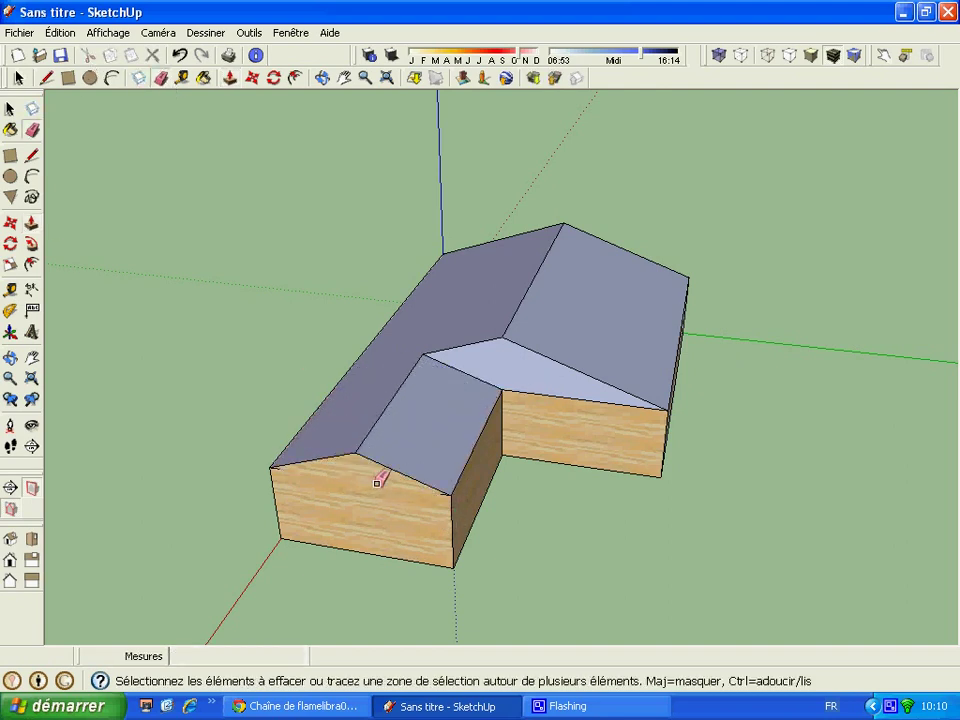
- Zoom and orbit around the wooden wall to inspect the wing junction
scroll(446, 494, up, 1)
scroll(446, 490, up, 1)
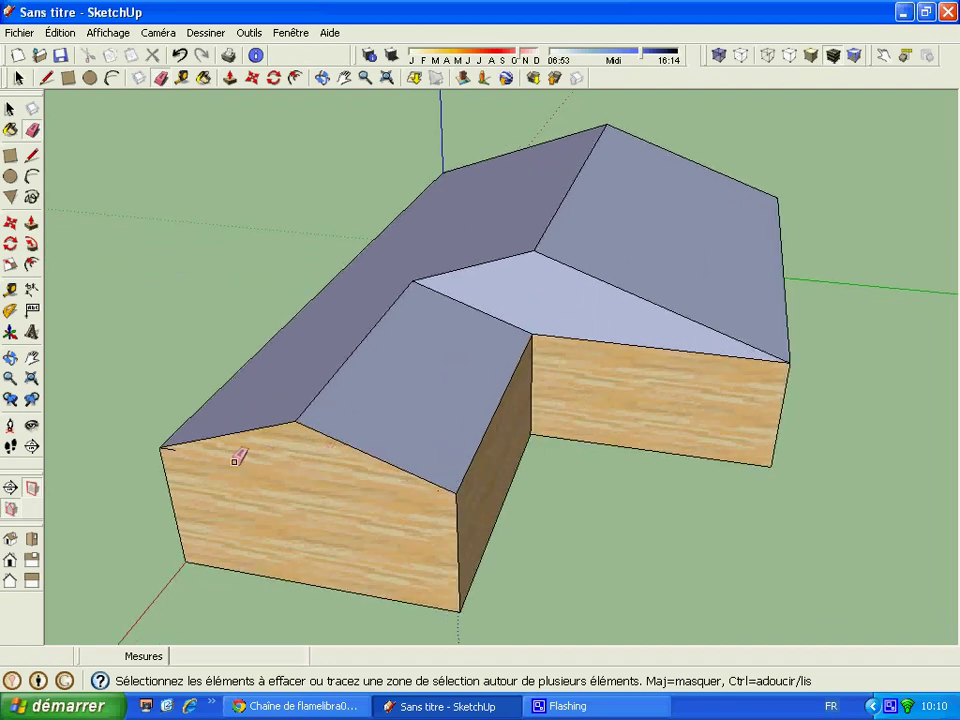
scroll(293, 477, down, 2)
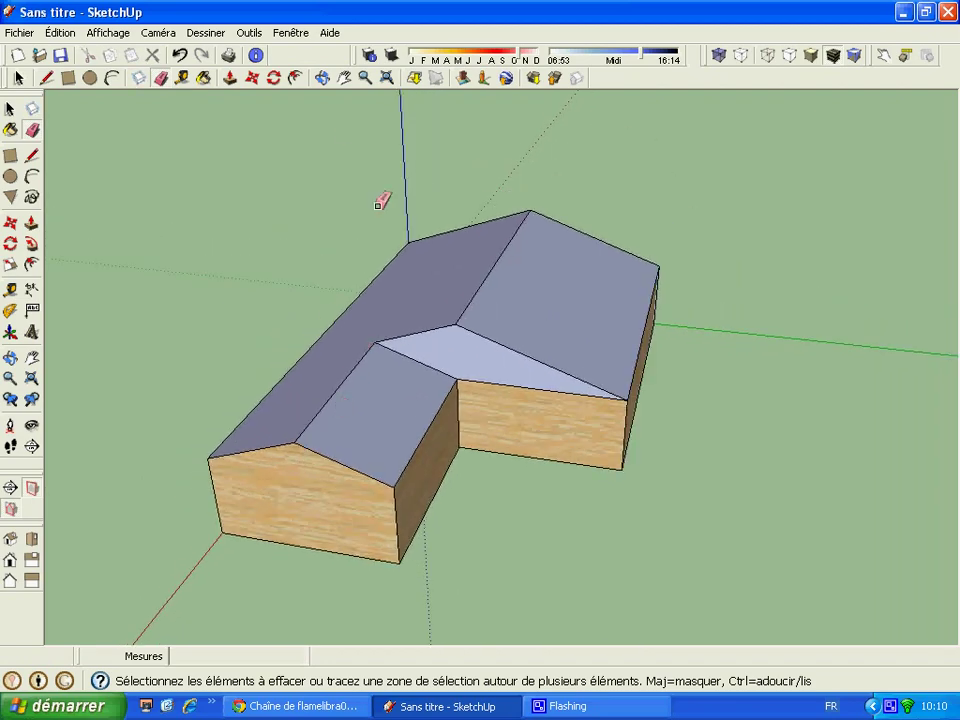
click(320, 78)
scroll(327, 518, up, 2)
scroll(306, 413, up, 3)
scroll(292, 430, up, 3)
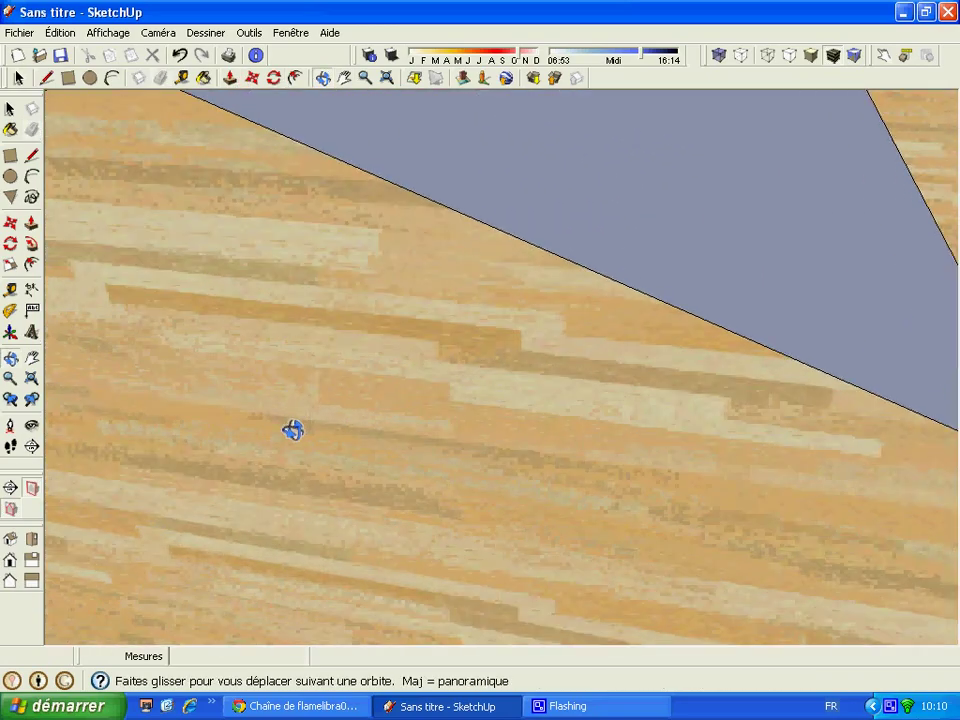
scroll(260, 425, down, 1)
scroll(720, 343, down, 3)
scroll(640, 410, up, 3)
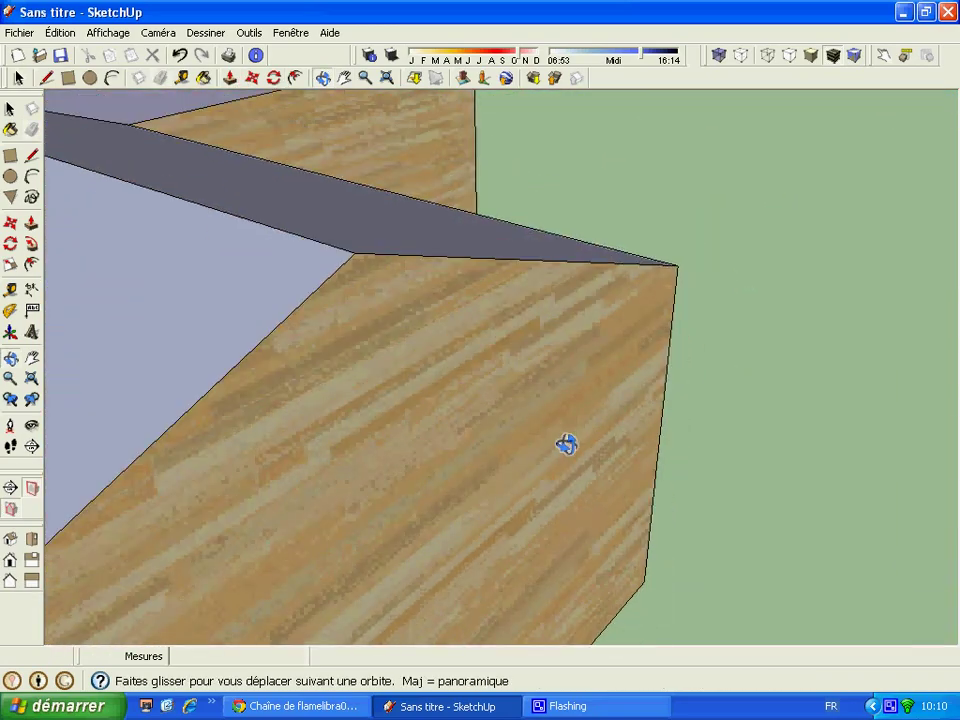
mouse_move(566, 444)
mouse_down()
mouse_move(320, 435)
mouse_move(210, 409)
mouse_move(525, 399)
mouse_move(358, 357)
mouse_move(431, 388)
mouse_move(281, 358)
mouse_move(529, 362)
mouse_move(551, 371)
mouse_move(284, 8)
mouse_up()
- Pan and rotate the view across the junction's walls and roof faces
click(345, 78)
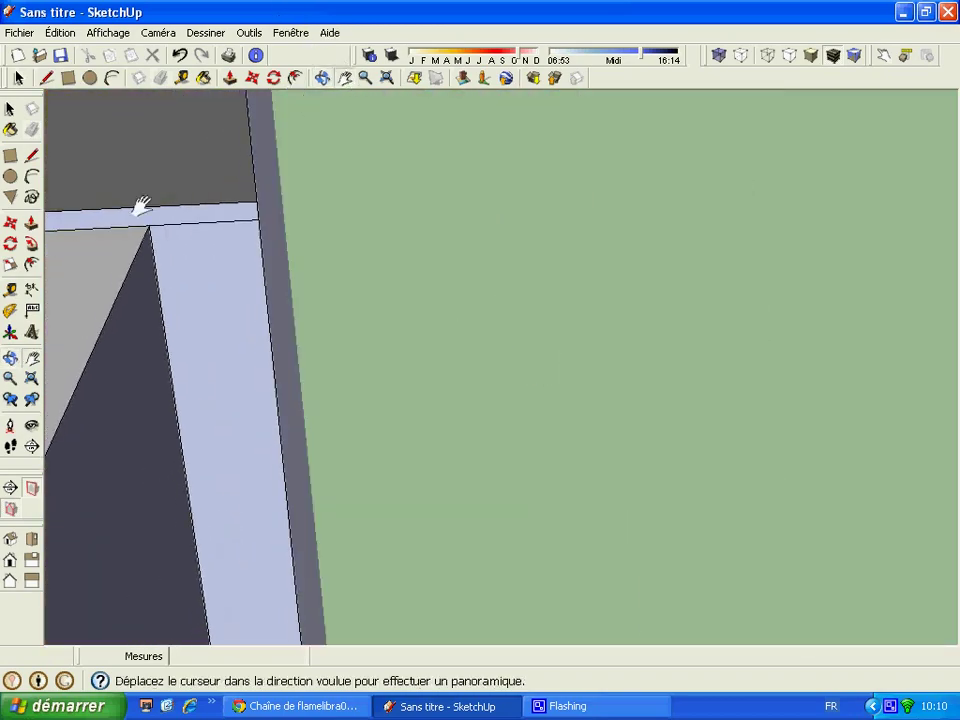
mouse_move(137, 205)
mouse_down()
mouse_move(317, 146)
mouse_move(332, 54)
mouse_move(349, 20)
mouse_up()
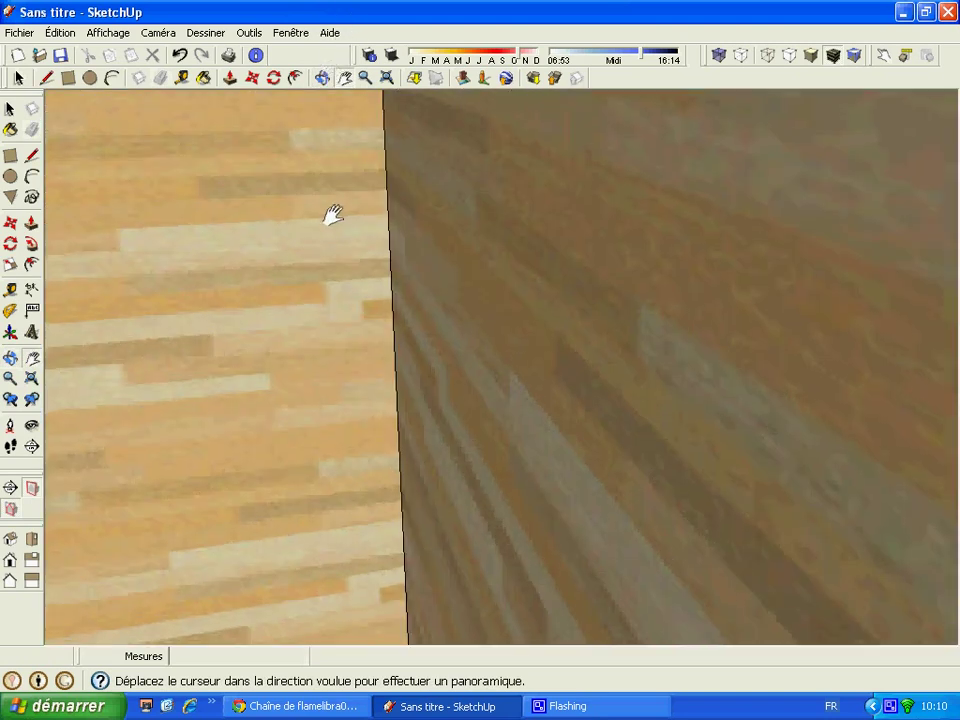
mouse_move(332, 214)
mouse_down()
mouse_move(250, 338)
mouse_move(180, 347)
mouse_move(366, 92)
mouse_up()
click(323, 79)
mouse_move(420, 320)
mouse_down()
mouse_move(443, 342)
mouse_move(390, 366)
mouse_move(122, 362)
mouse_move(354, 300)
mouse_move(385, 371)
mouse_move(332, 422)
mouse_move(336, 212)
mouse_move(142, 160)
mouse_move(484, 249)
mouse_move(579, 234)
mouse_move(486, 221)
mouse_move(194, 249)
mouse_move(362, 266)
mouse_move(310, 180)
mouse_move(238, 223)
mouse_move(385, 190)
mouse_up()
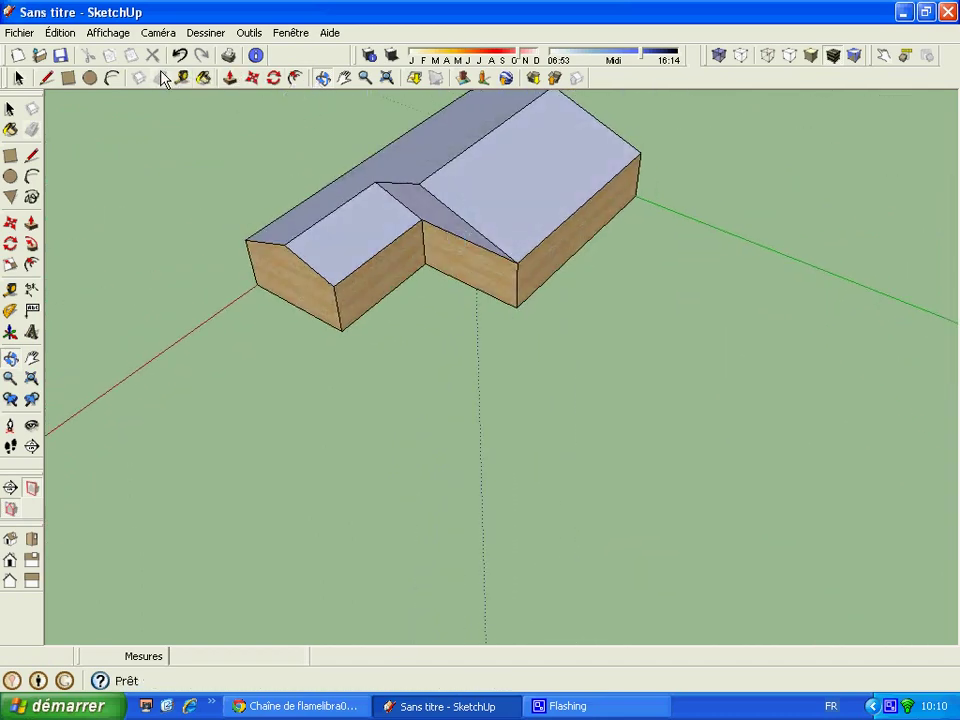
click(161, 78)
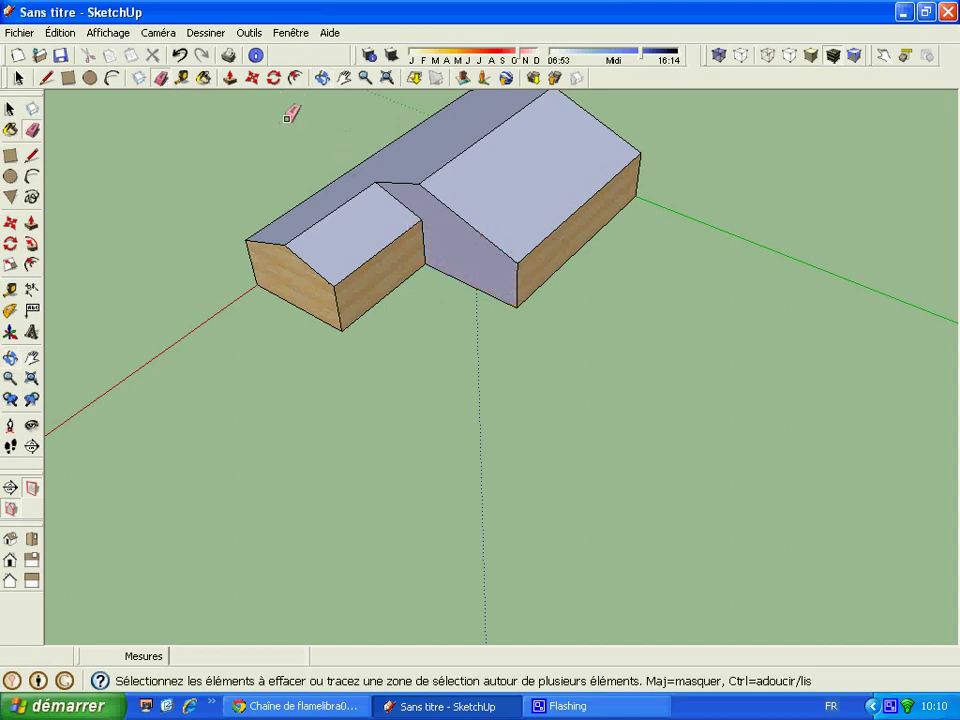
- Paint the merged inner-corner wall with Bois_sol_clair wood and dismiss the antivirus popup
click(204, 78)
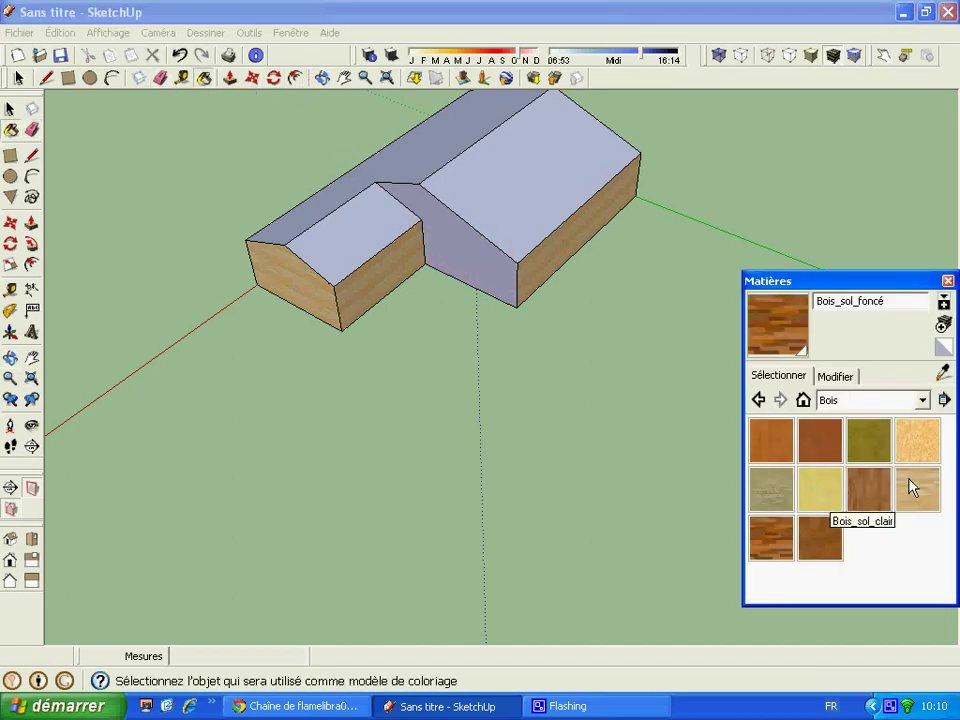
click(912, 487)
click(497, 279)
click(680, 598)
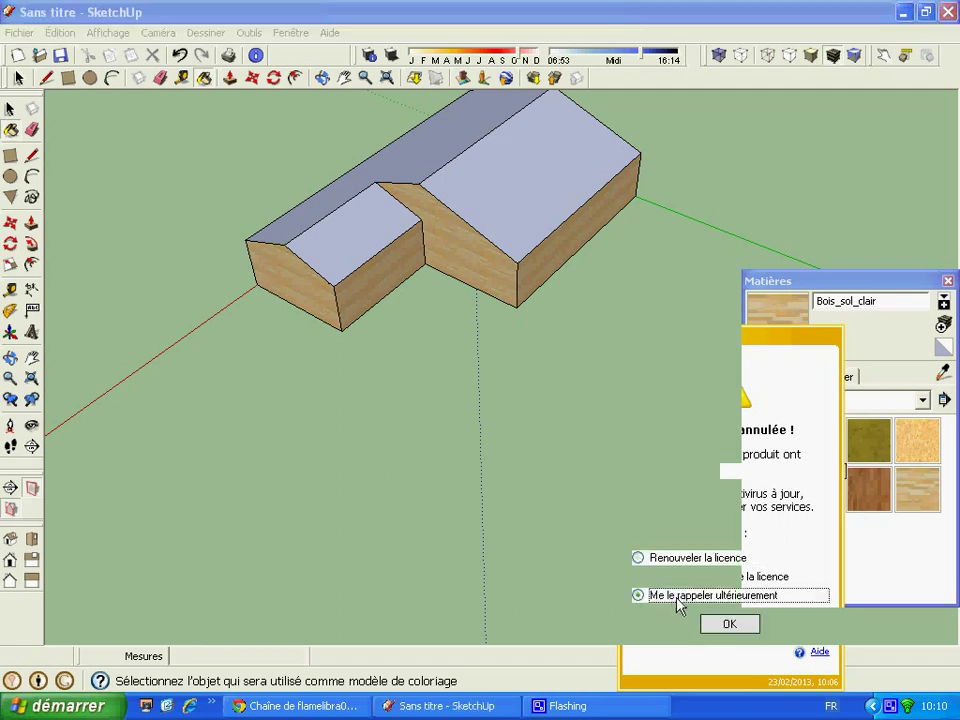
click(716, 624)
- Draw an edge at the roof corner to close the windowed gable face
click(322, 78)
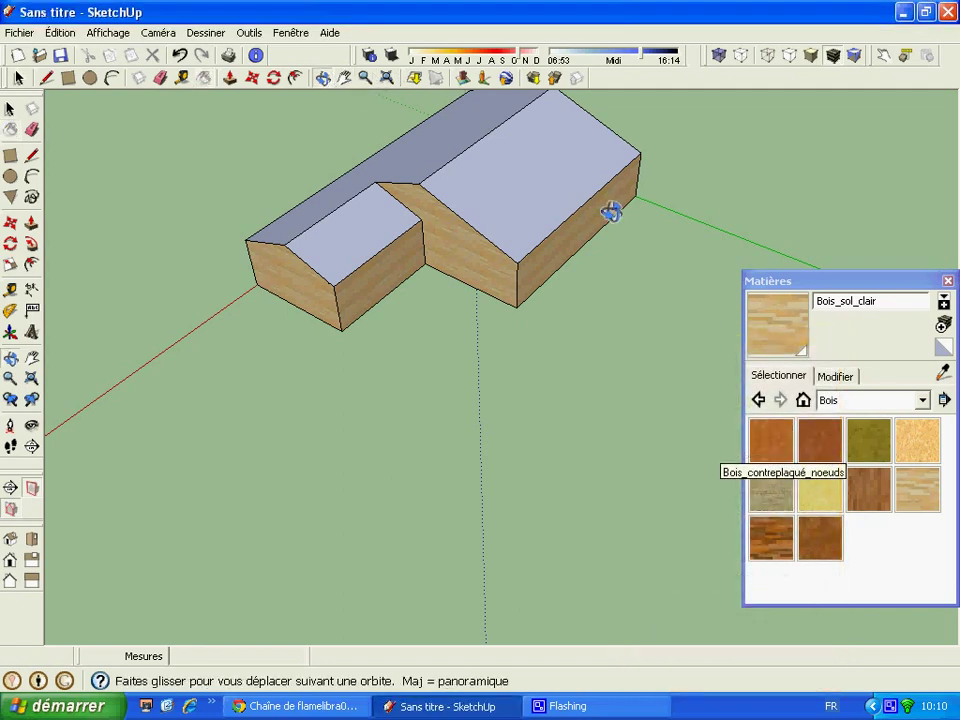
drag(611, 211, 167, 189)
mouse_move(707, 279)
mouse_down()
mouse_move(518, 263)
mouse_move(204, 171)
mouse_up()
drag(560, 290, 214, 321)
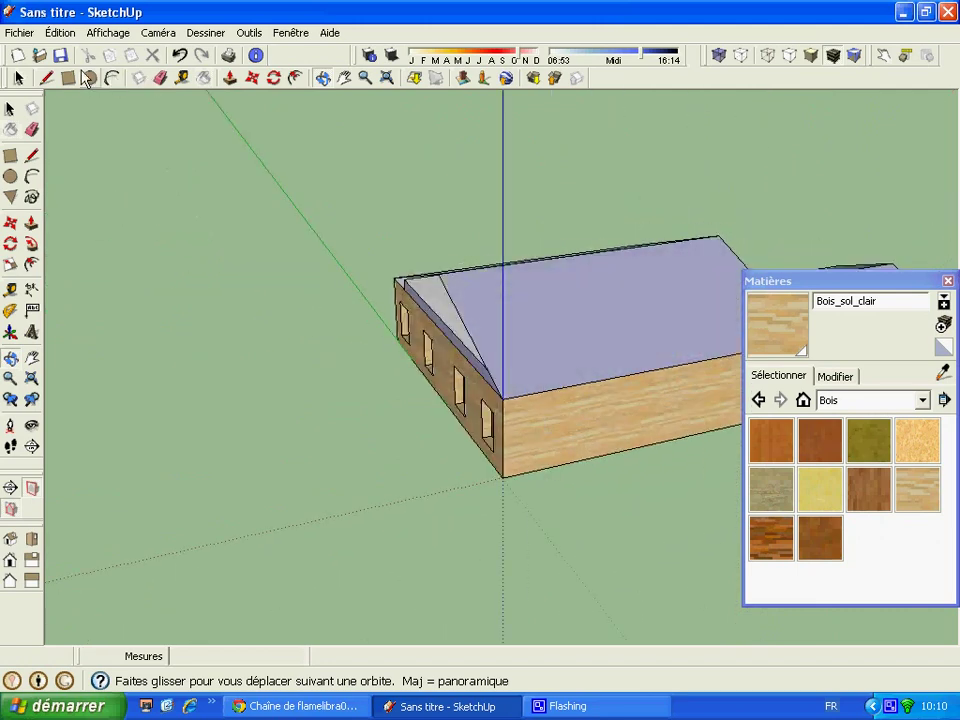
click(46, 78)
click(394, 278)
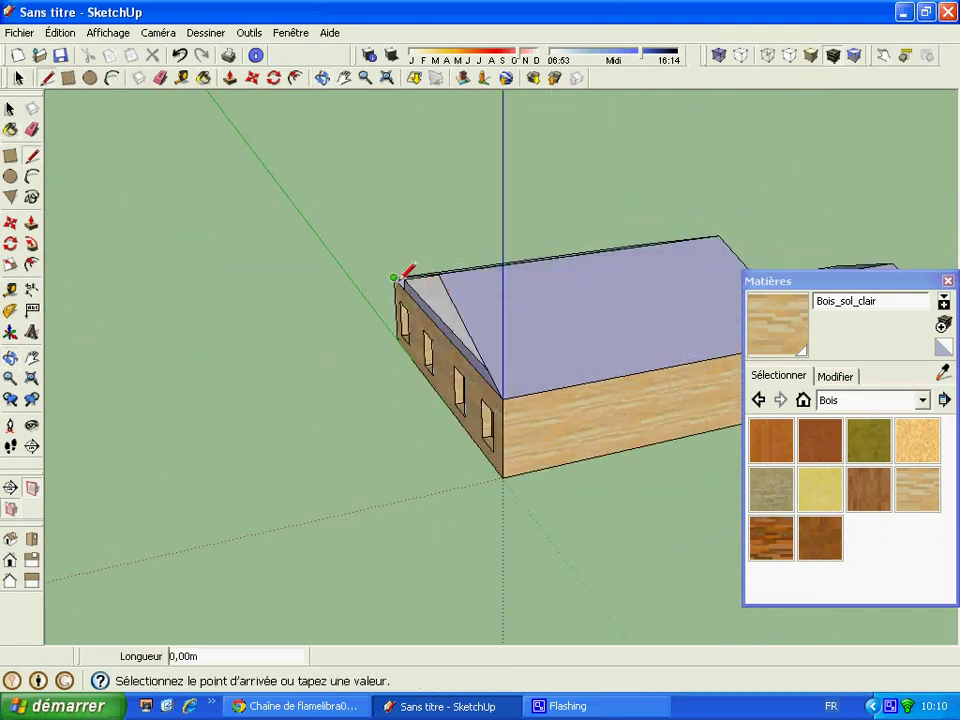
click(440, 272)
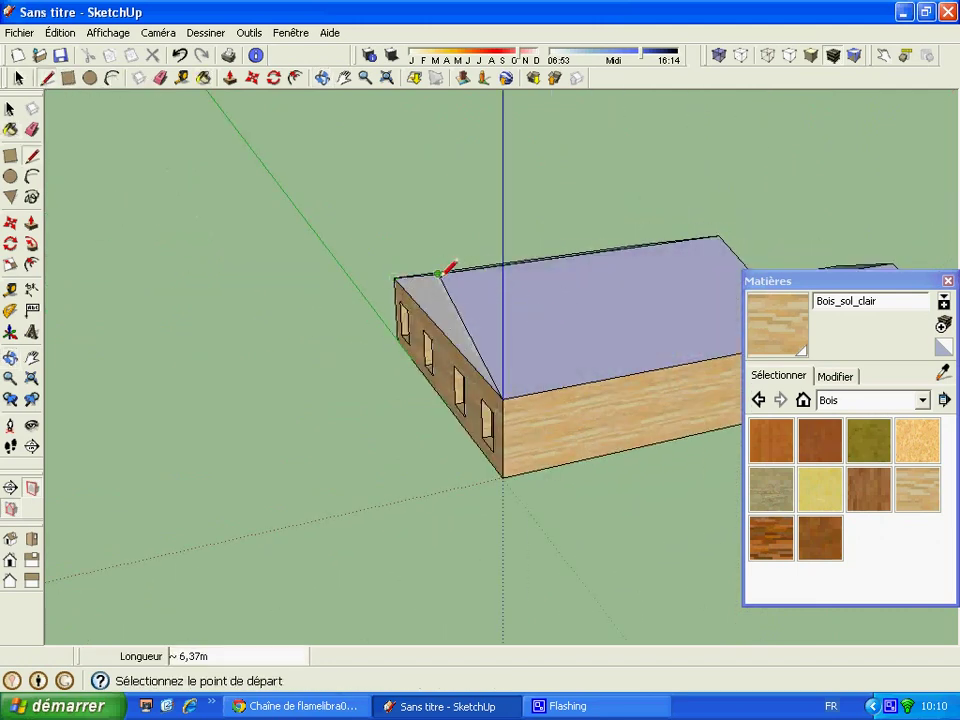
- Erase the extra gable edge so the end wall becomes one Bois_sol_clair face
click(918, 495)
click(161, 78)
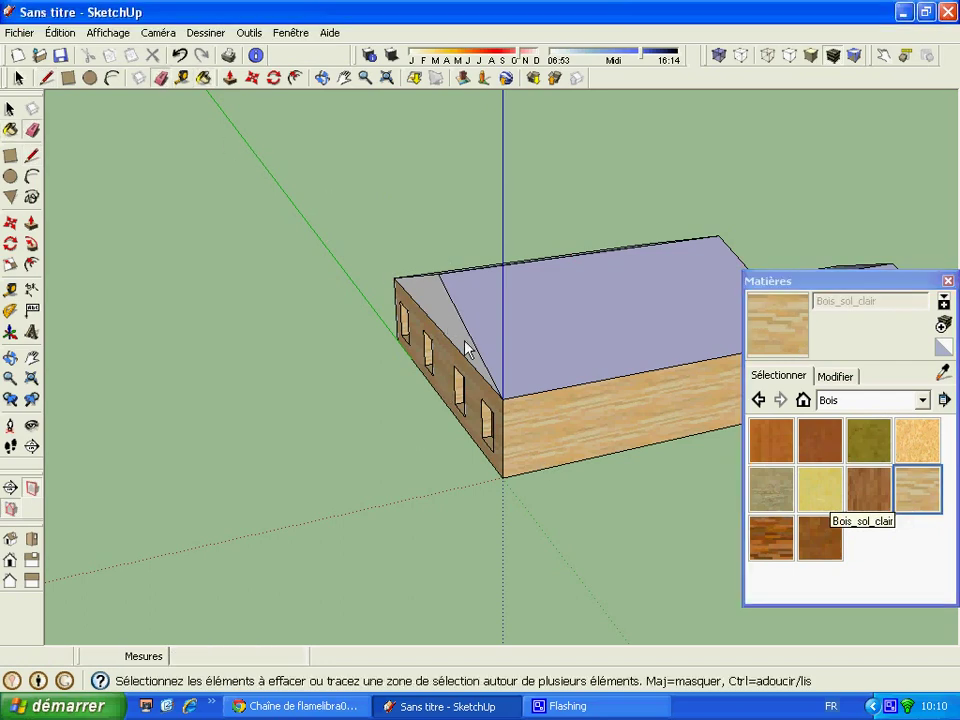
click(455, 348)
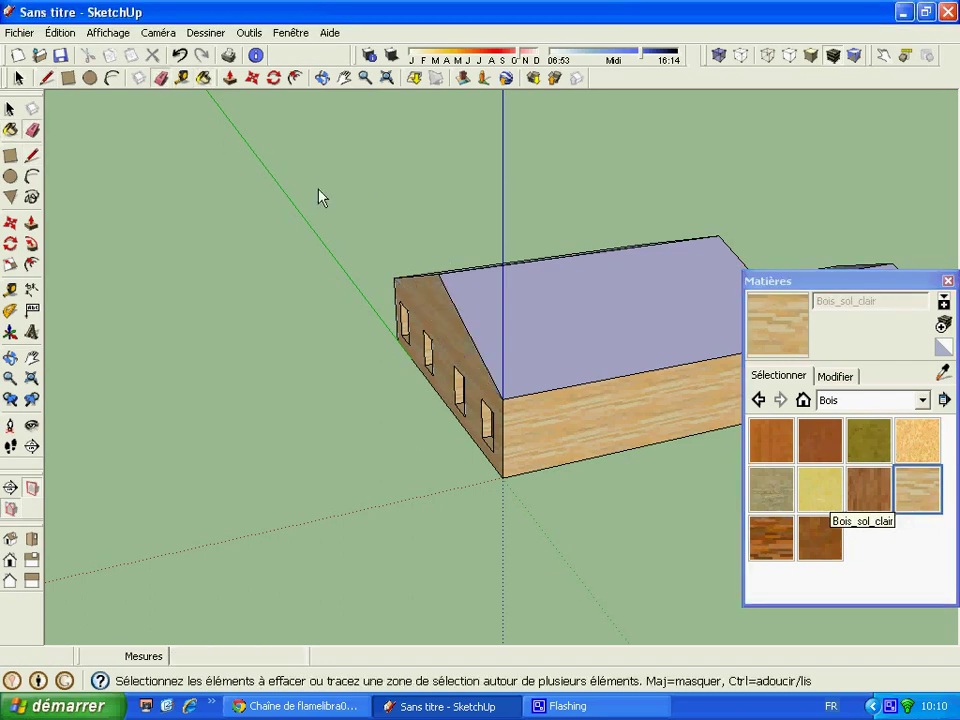
click(321, 77)
drag(546, 392, 603, 408)
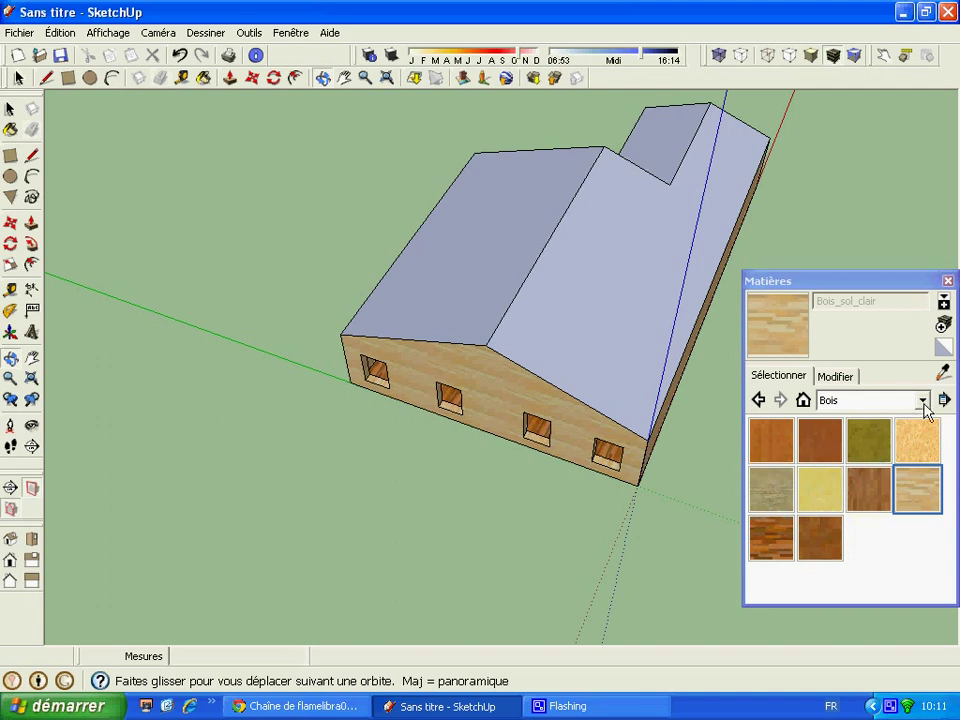
- Apply the dark Couverture shingle material to the three roof planes and close the materials panel
click(922, 400)
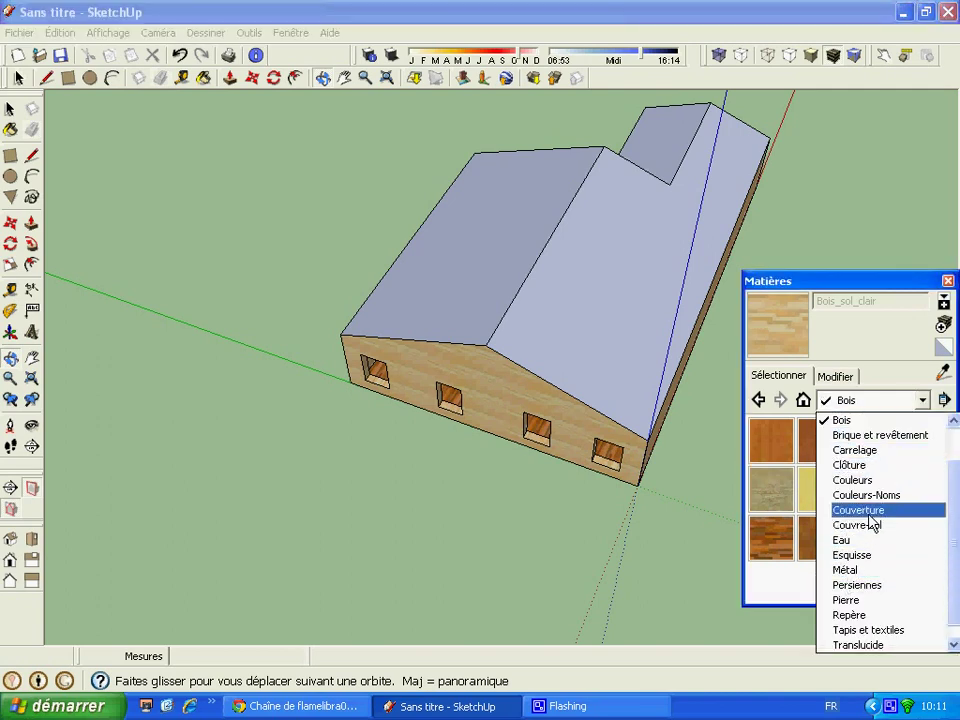
click(825, 511)
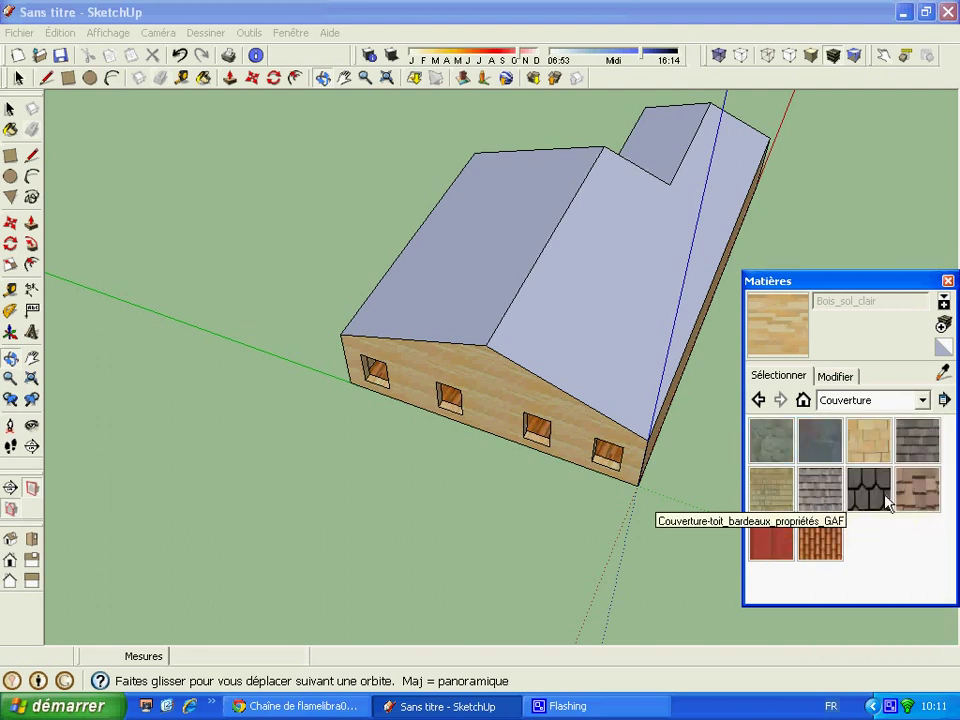
click(880, 495)
click(596, 358)
click(446, 287)
click(670, 163)
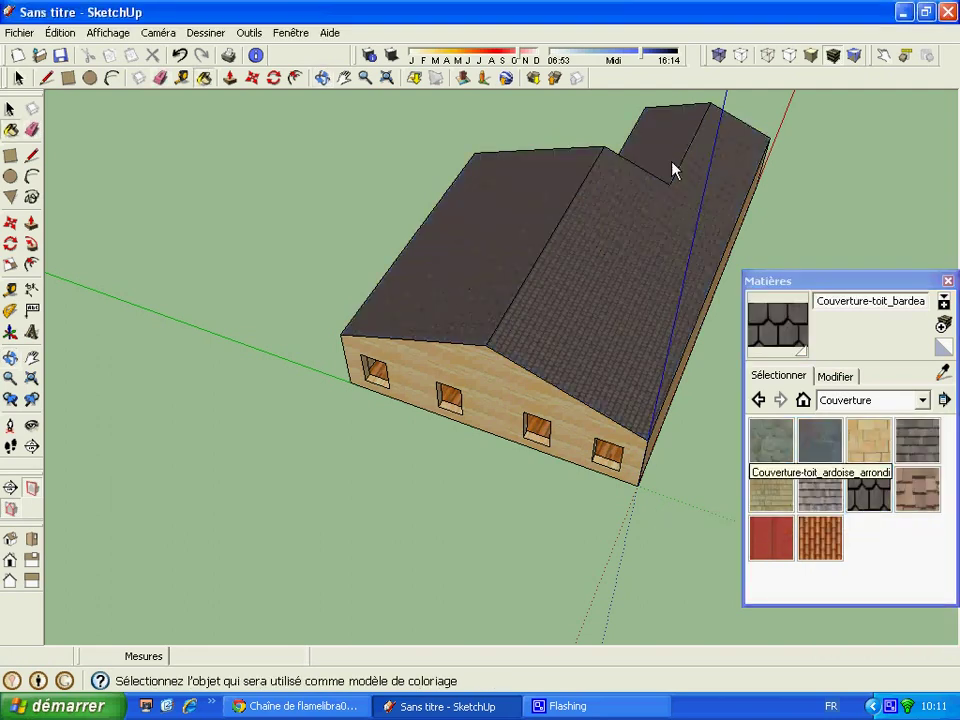
click(944, 281)
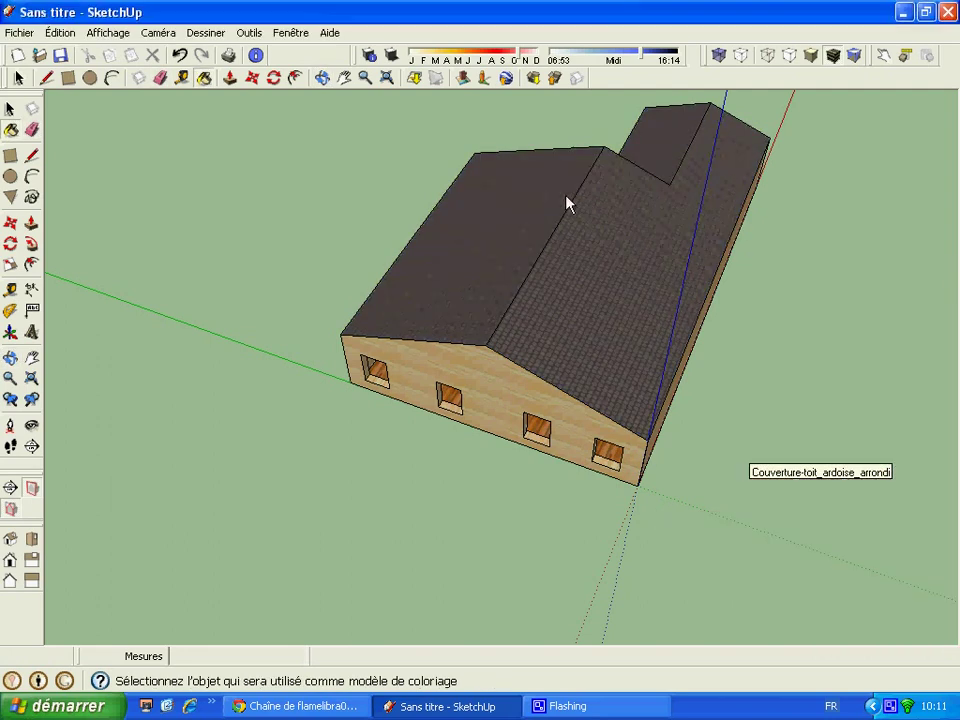
click(322, 78)
- Draw a 1.33 m by 1.00 m window outline below the gable peak and push it in
drag(625, 332, 469, 176)
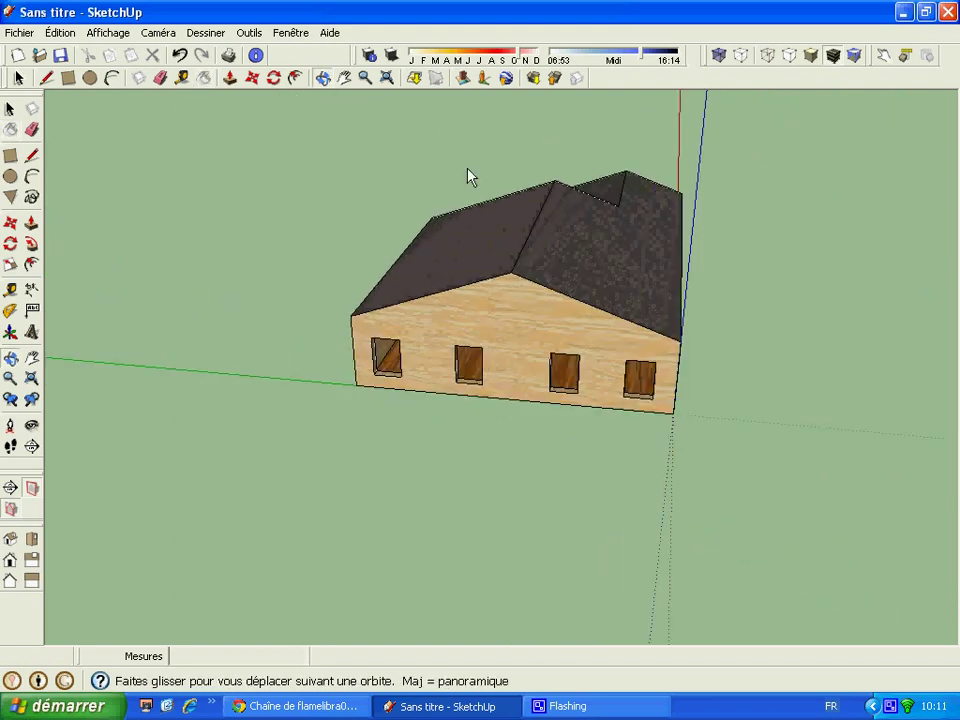
click(75, 81)
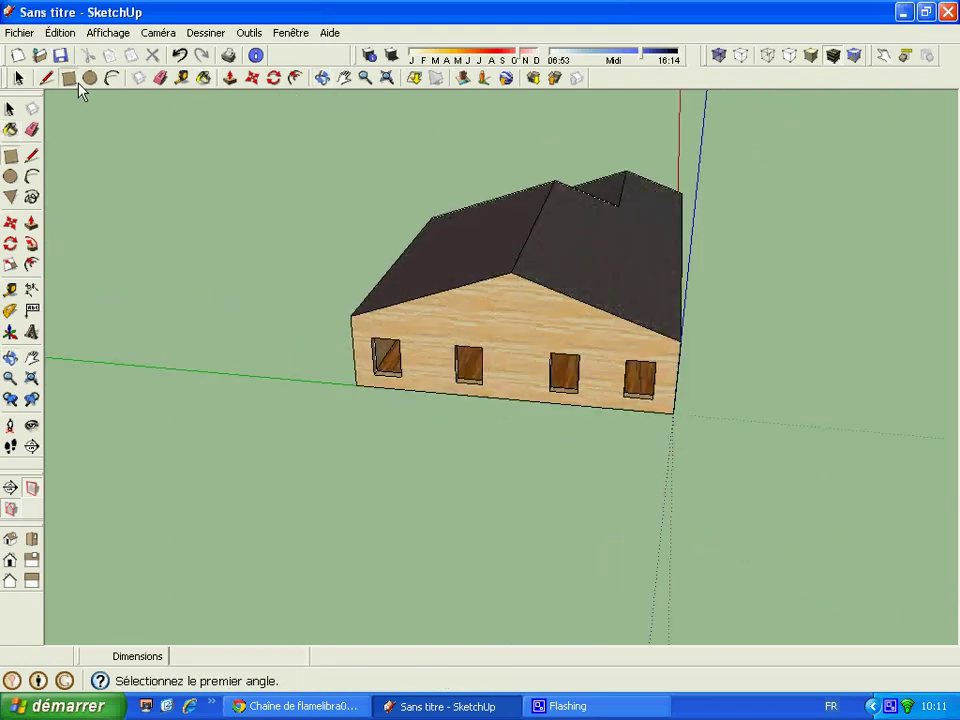
click(498, 337)
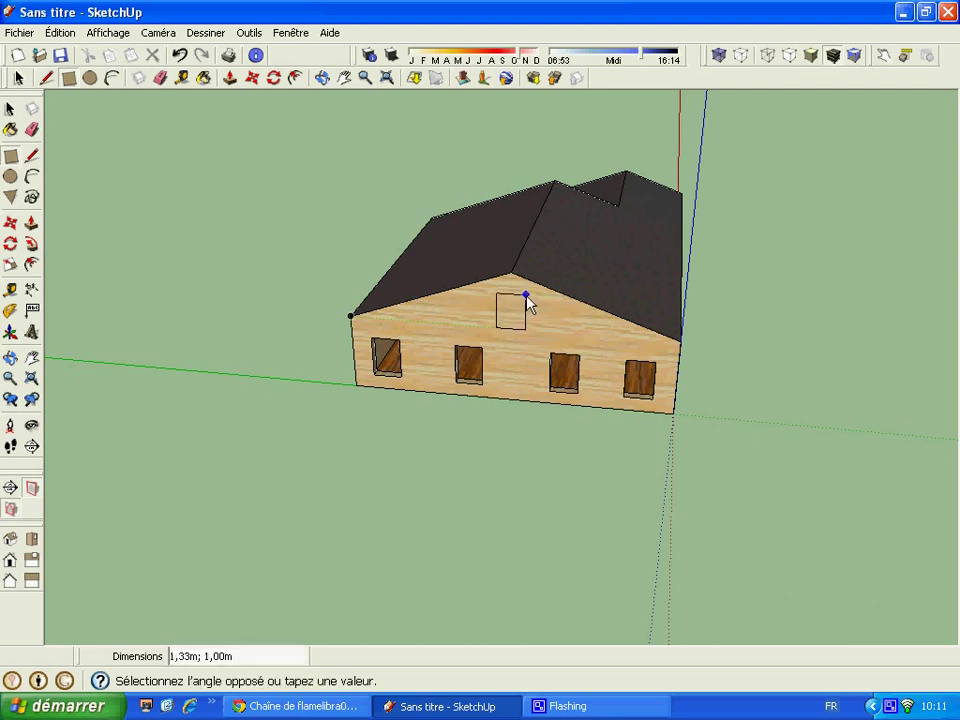
click(525, 297)
click(229, 78)
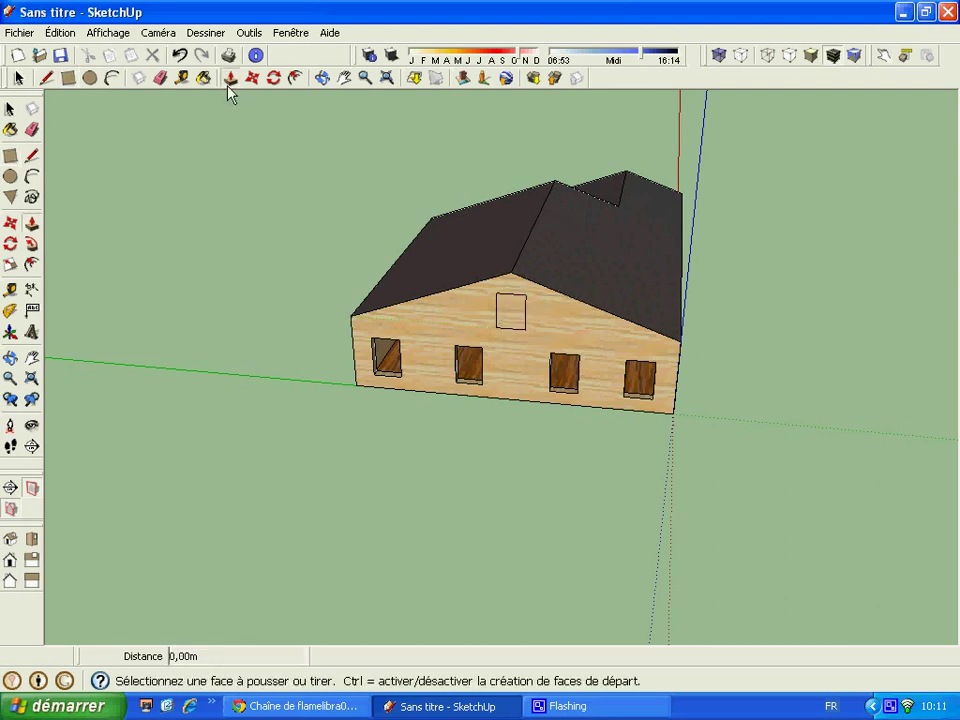
click(510, 315)
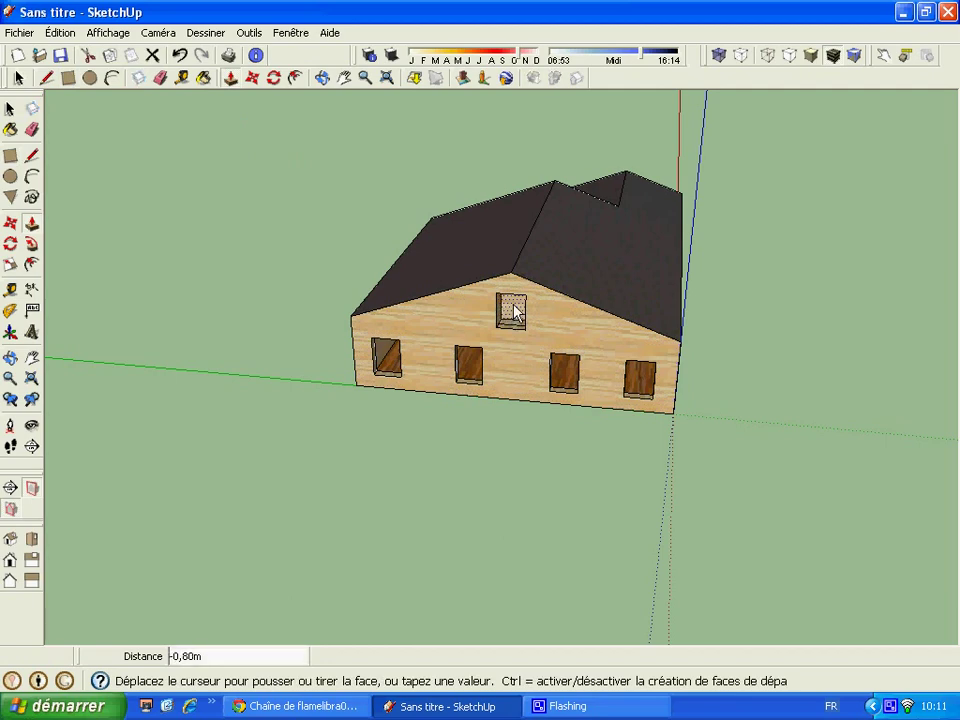
- Erase the gable window outline and orbit around to the house's long side
scroll(513, 313, up, 2)
scroll(513, 315, up, 1)
scroll(510, 316, up, 2)
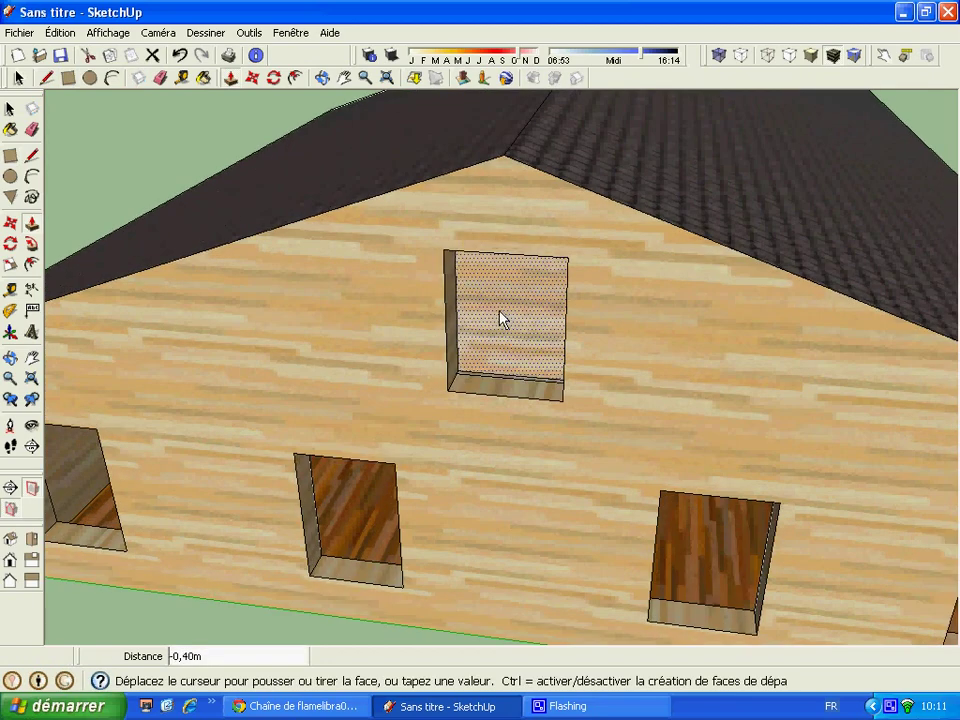
click(447, 287)
click(160, 78)
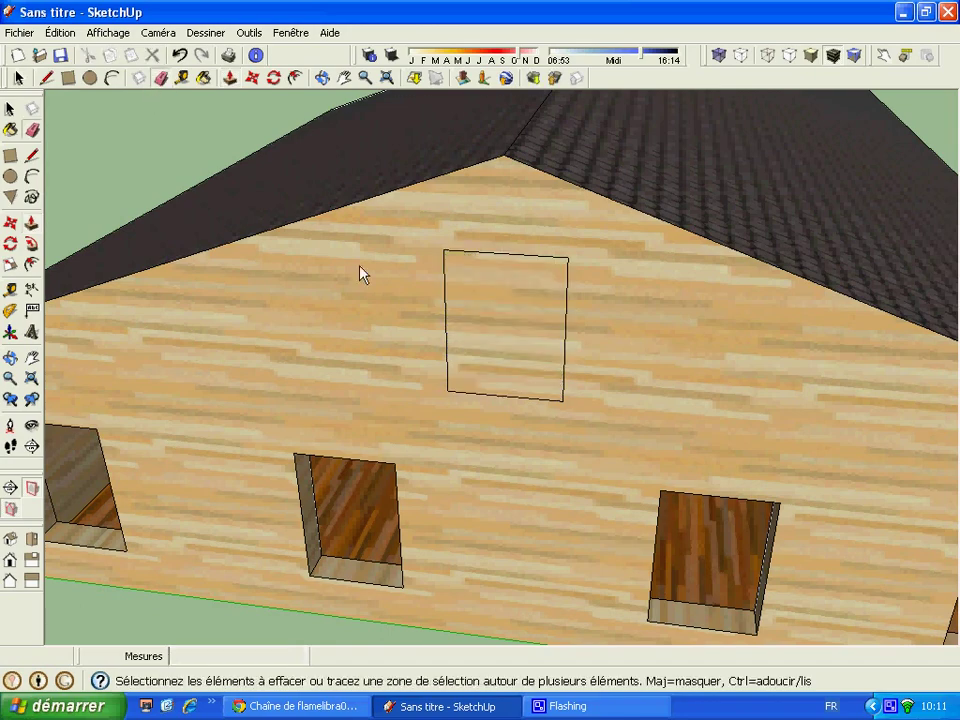
drag(470, 396, 483, 403)
drag(546, 268, 543, 368)
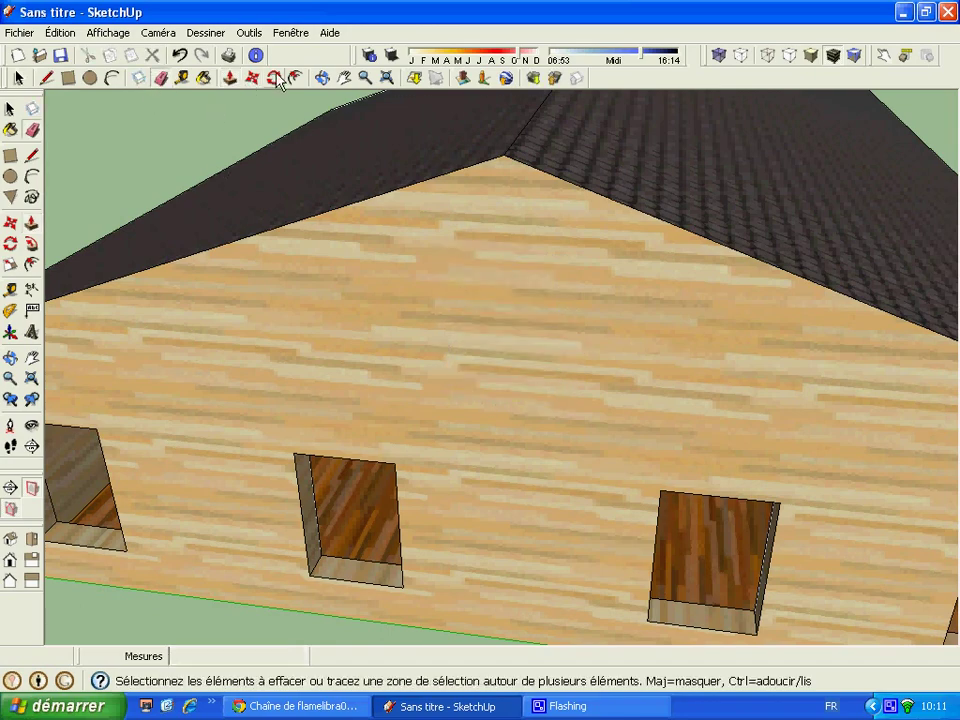
click(322, 78)
mouse_move(354, 146)
mouse_down()
mouse_move(317, 354)
mouse_move(733, 446)
mouse_move(455, 388)
mouse_move(484, 429)
mouse_move(531, 443)
mouse_move(470, 425)
mouse_up()
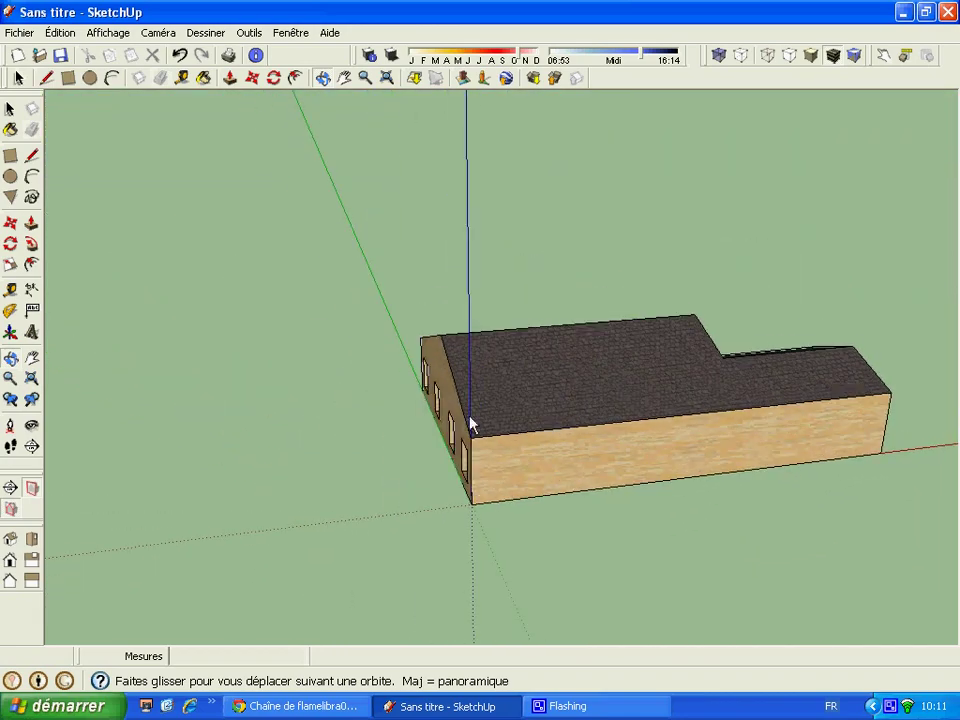
- Draw the first two window outlines near the end of the long wall
click(66, 80)
scroll(520, 488, up, 2)
click(488, 487)
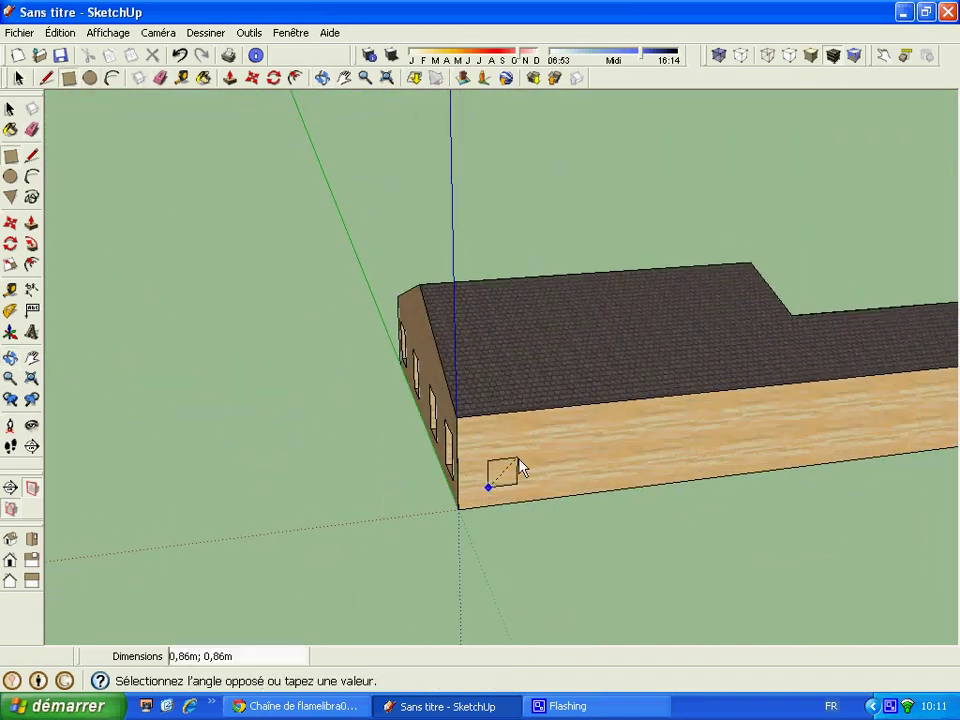
click(521, 435)
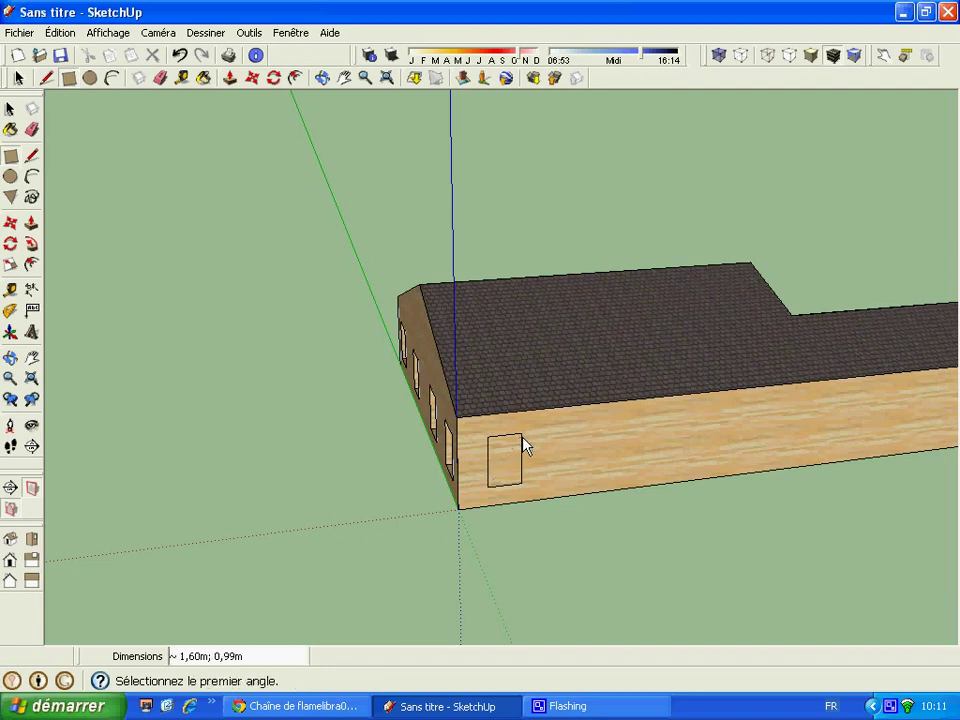
click(607, 473)
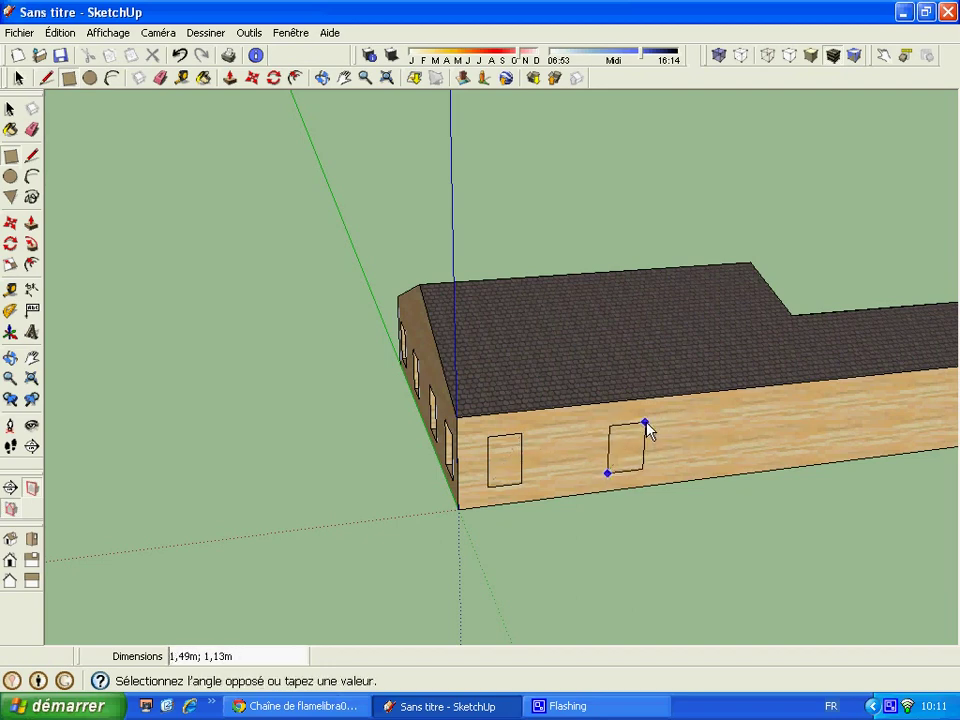
click(645, 424)
- Draw the third and fourth window outlines further along the long wall
scroll(525, 465, down, 2)
middle_drag(210, 529, 697, 440)
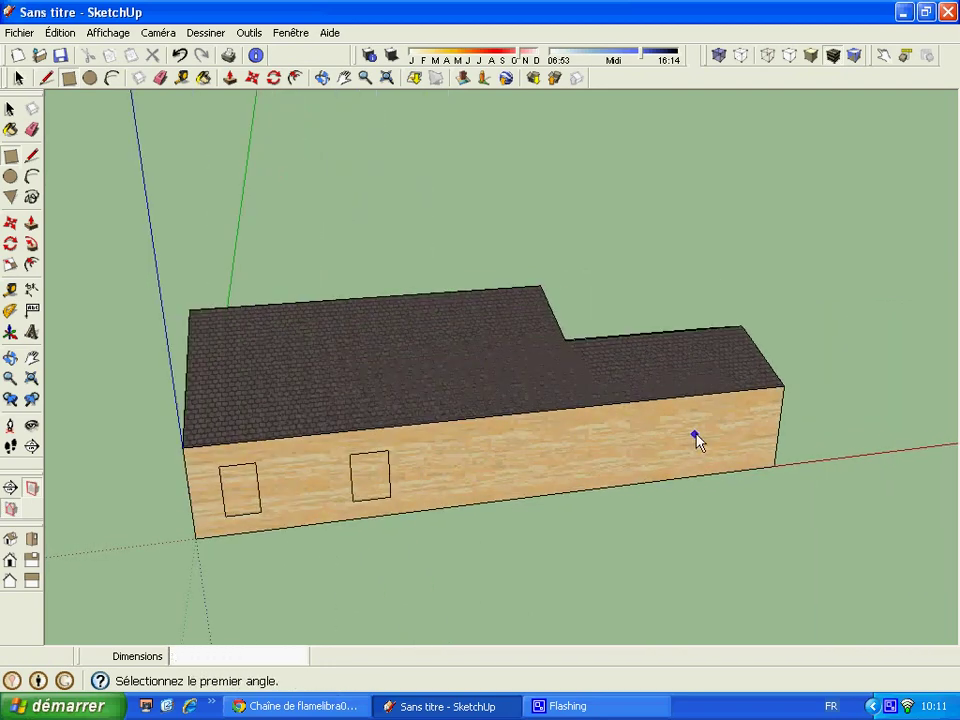
click(469, 442)
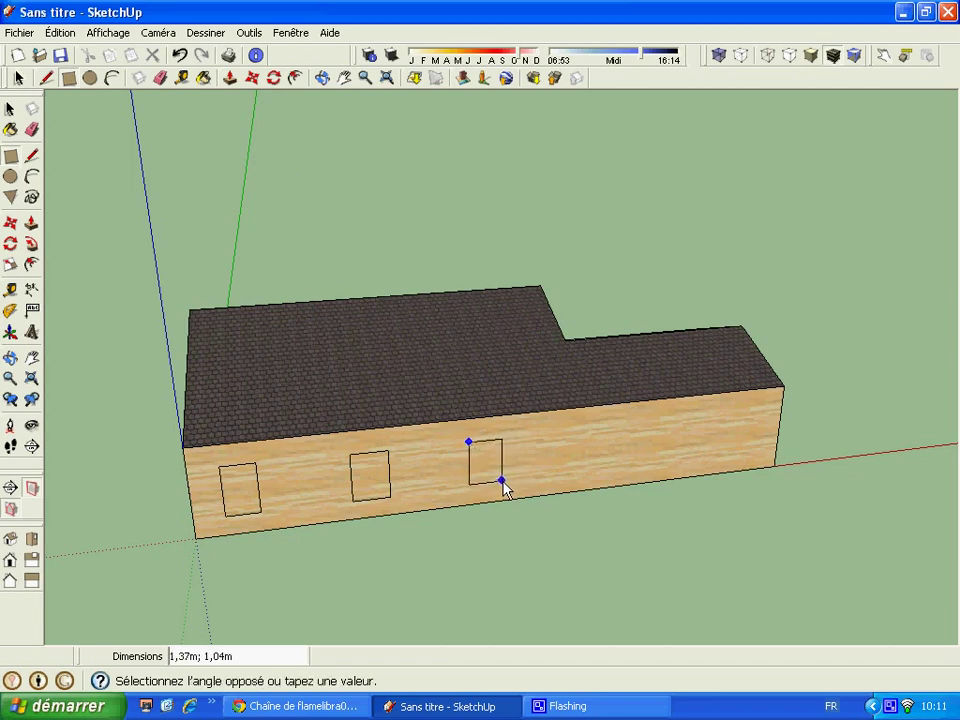
click(505, 484)
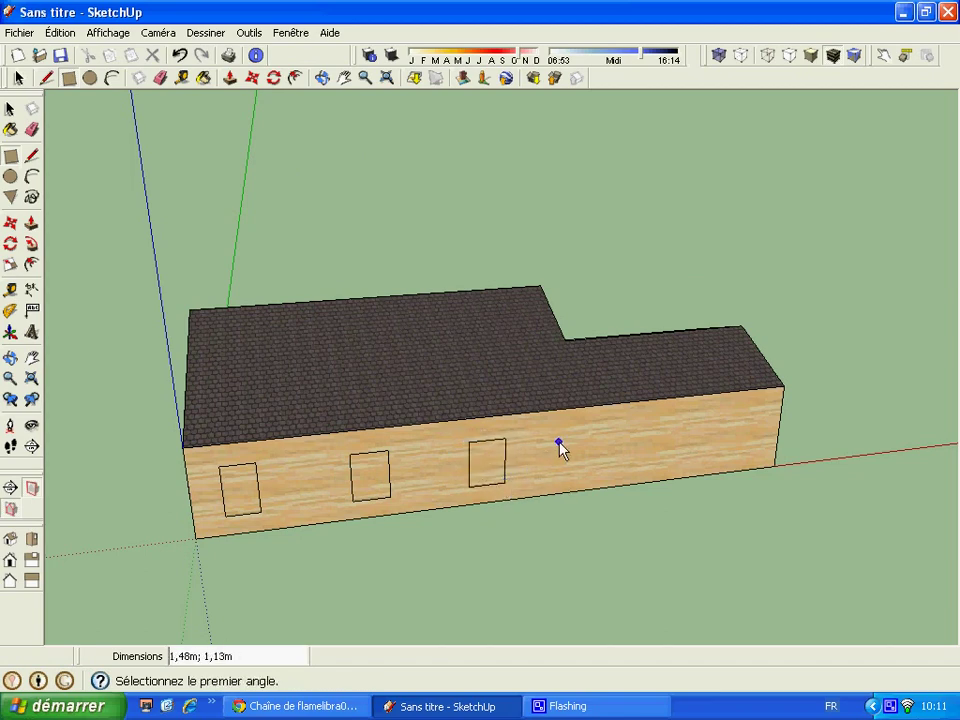
click(579, 434)
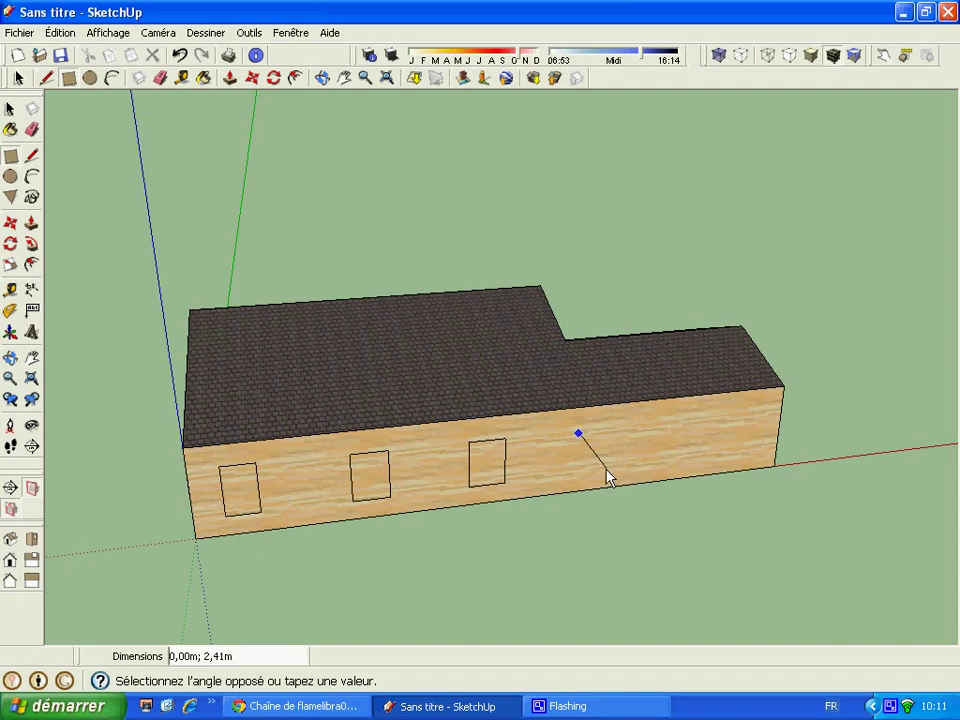
scroll(606, 478, up, 1)
scroll(608, 477, up, 2)
scroll(610, 477, up, 2)
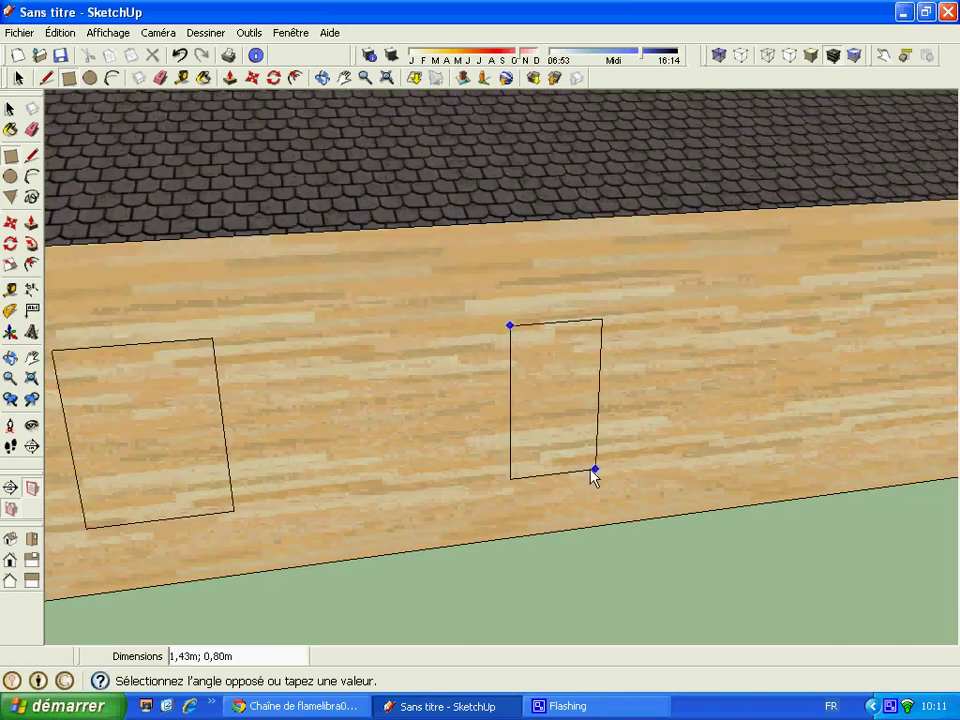
scroll(640, 485, up, 1)
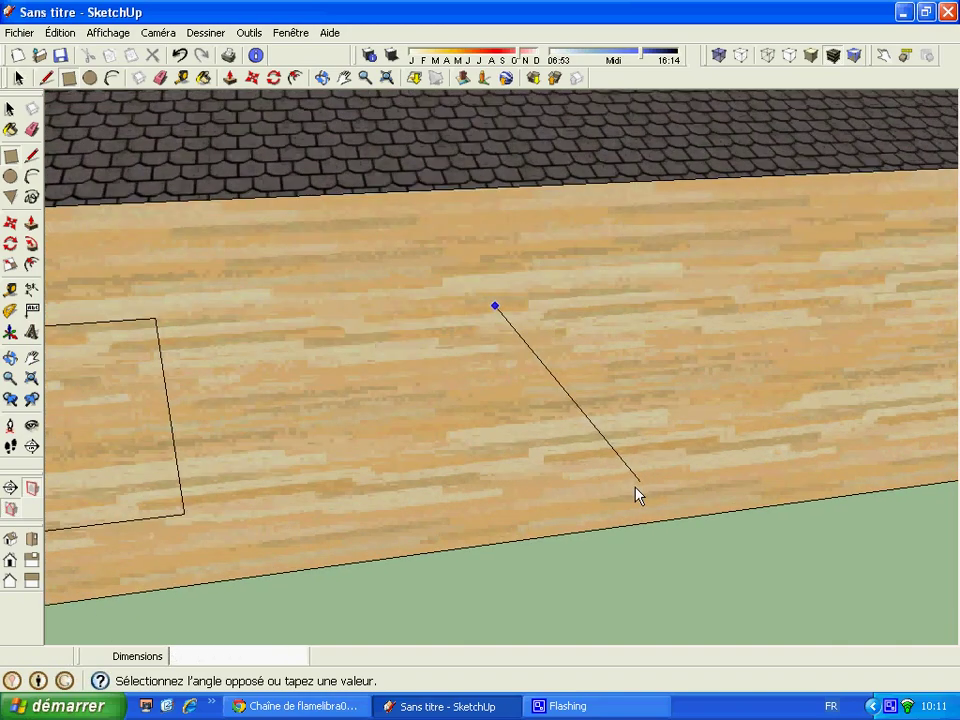
scroll(620, 470, up, 2)
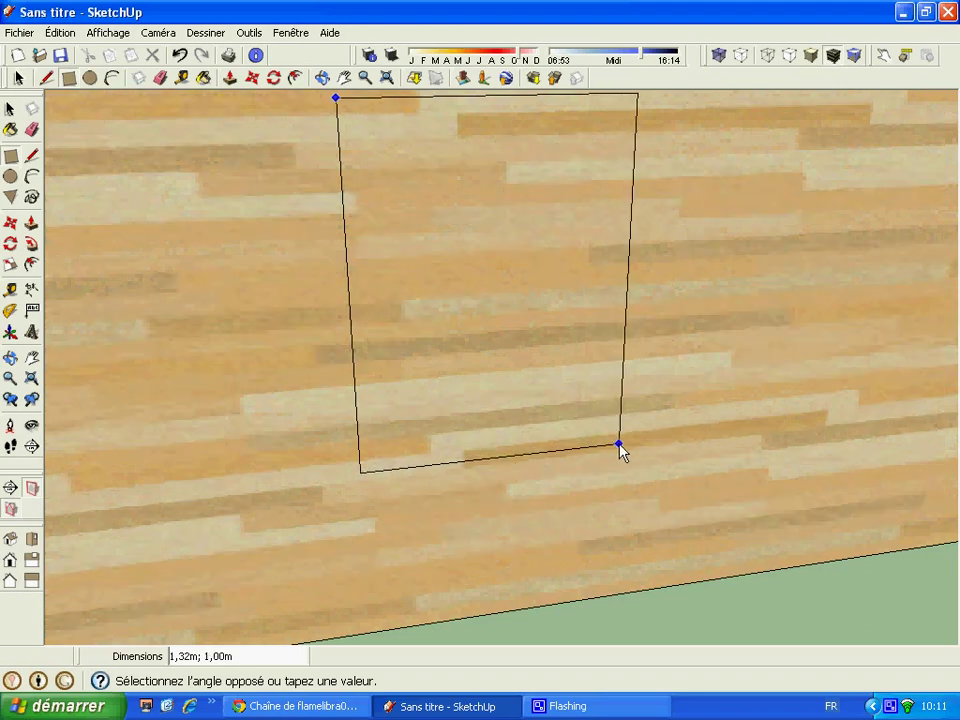
click(628, 442)
scroll(631, 448, down, 2)
scroll(631, 448, down, 2)
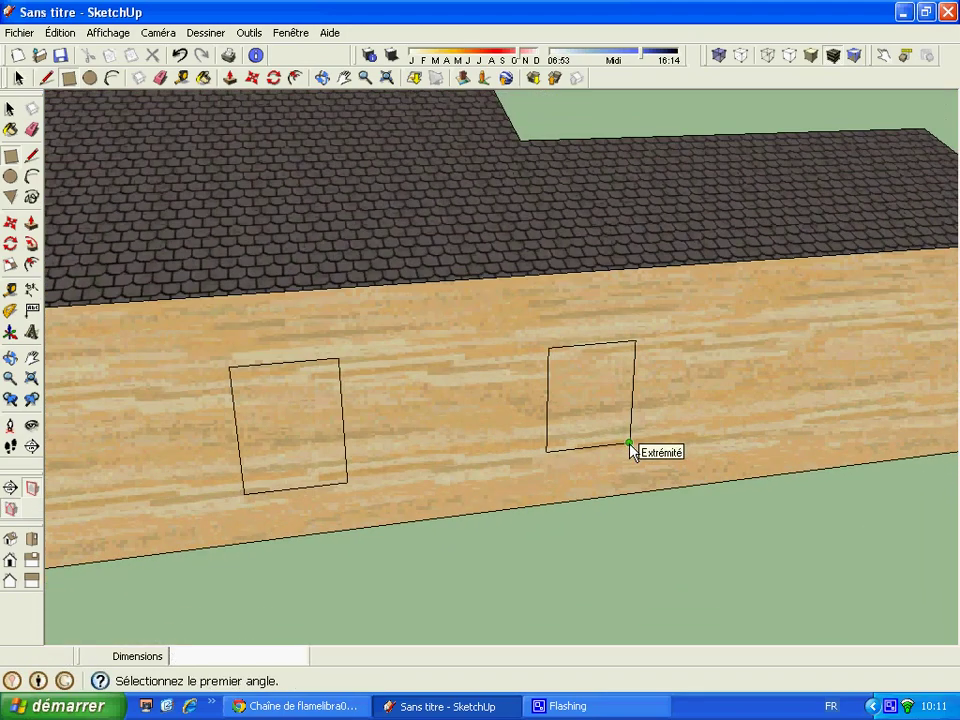
scroll(631, 450, down, 1)
scroll(631, 450, down, 1)
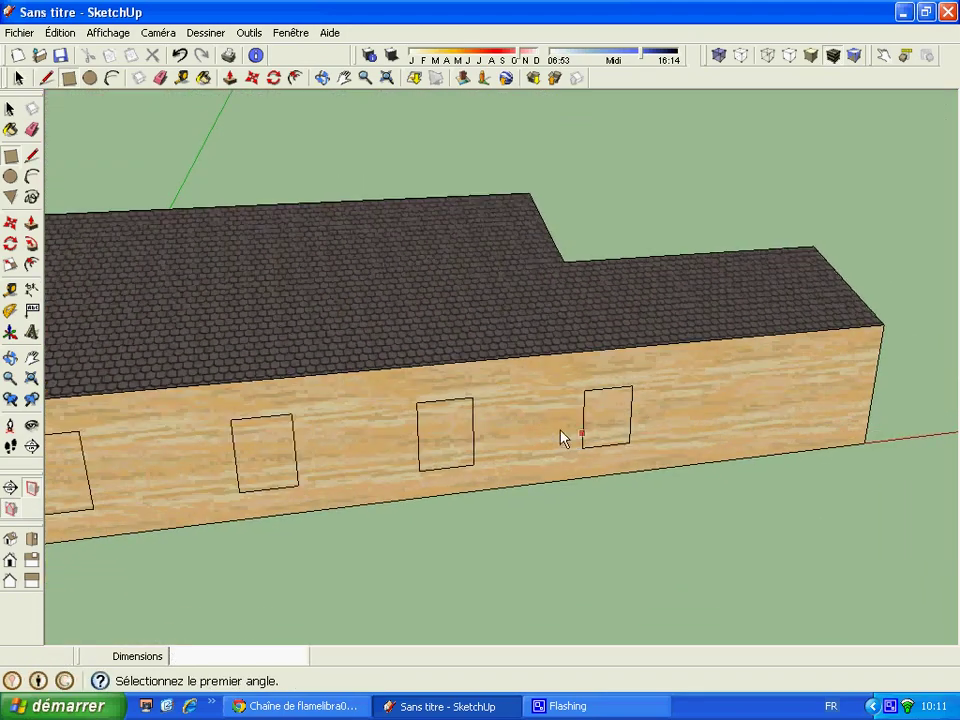
- Erase and redraw the misplaced rightmost outline, then add a fifth near the wall's right end
click(160, 77)
drag(622, 418, 611, 394)
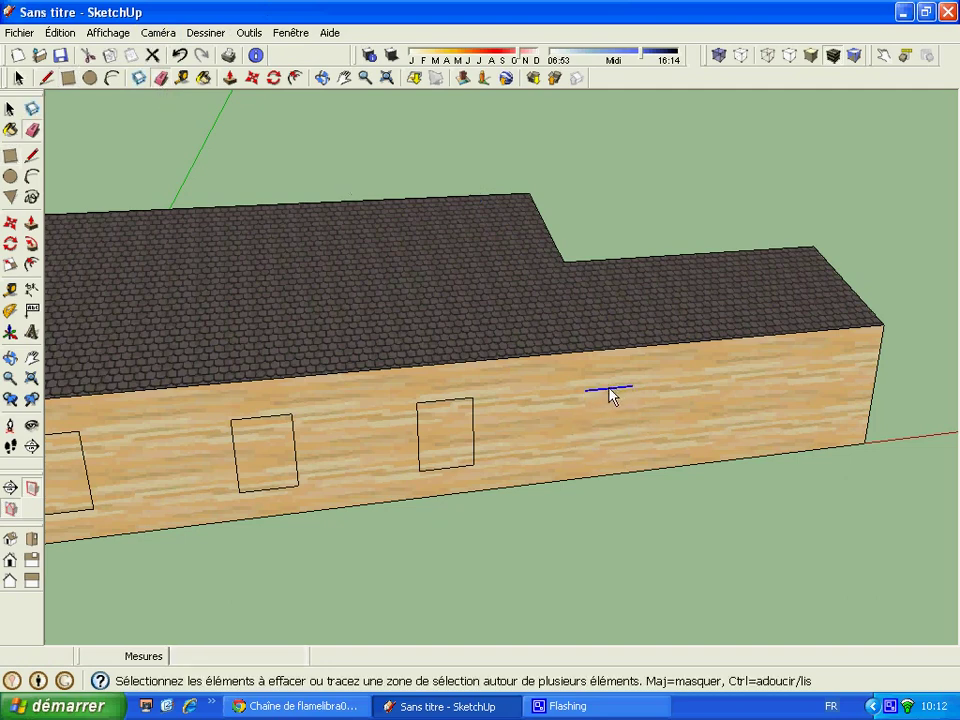
click(608, 387)
click(77, 77)
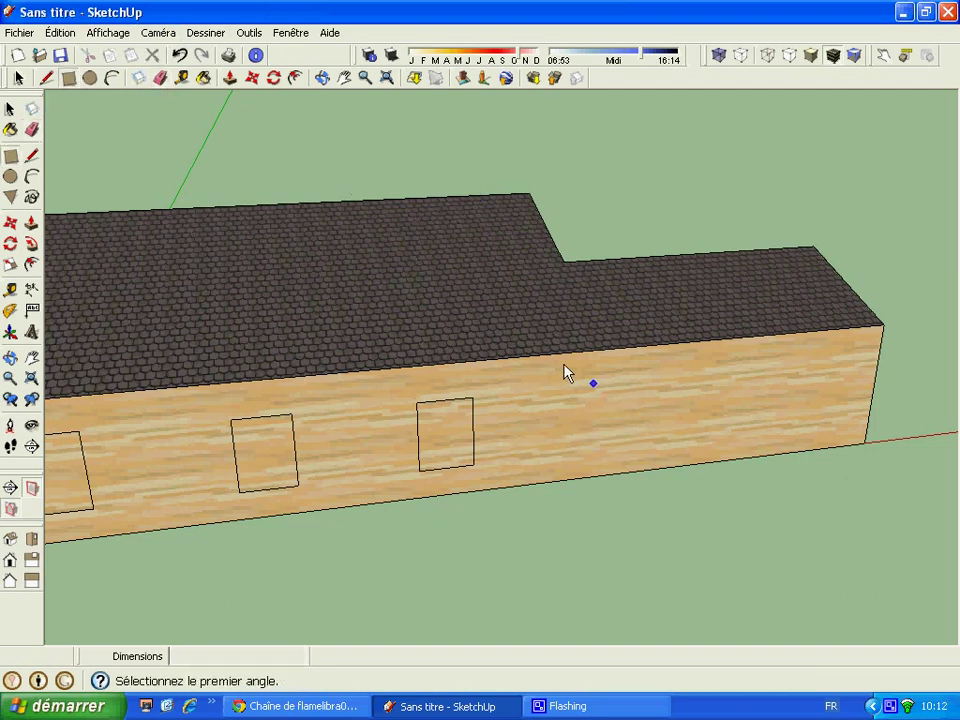
click(618, 385)
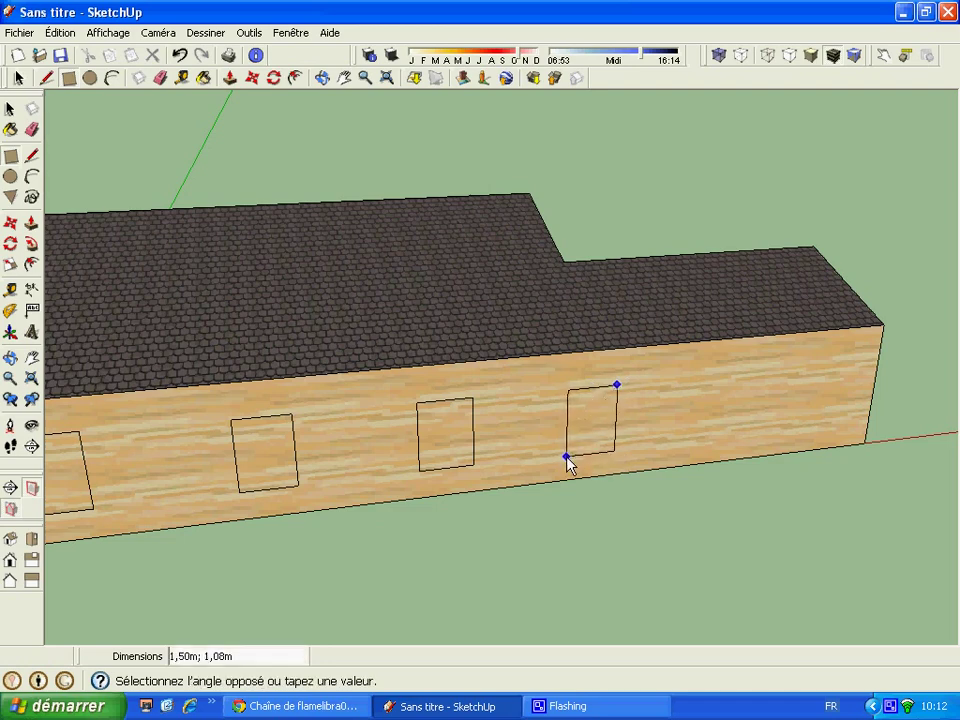
click(567, 457)
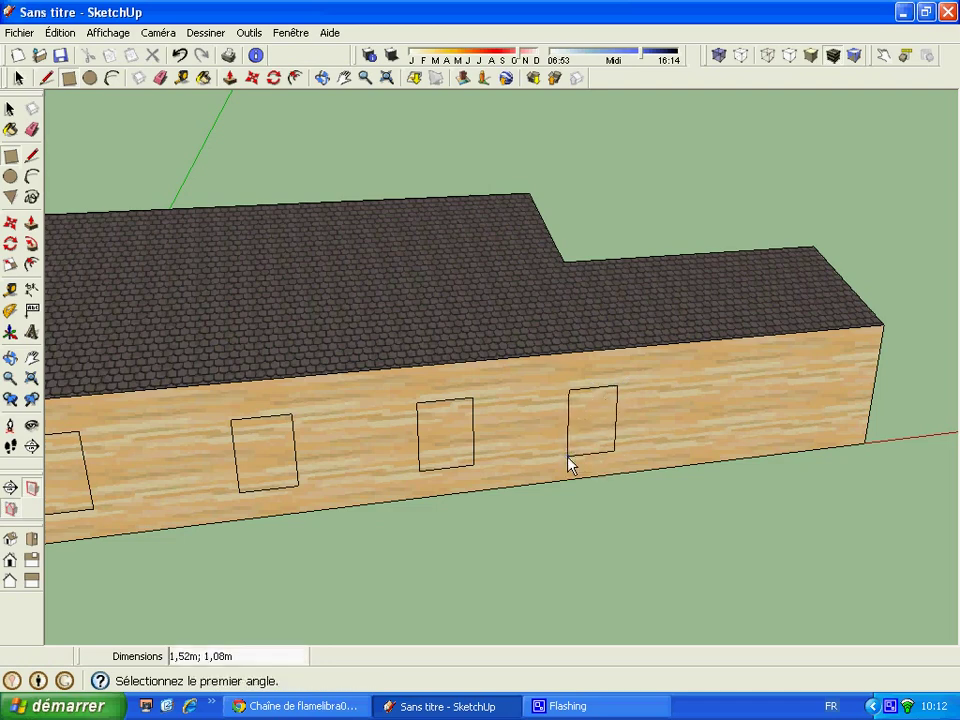
click(743, 373)
click(686, 443)
scroll(833, 408, down, 3)
- Recess the first three window outlines on the long wall
click(229, 78)
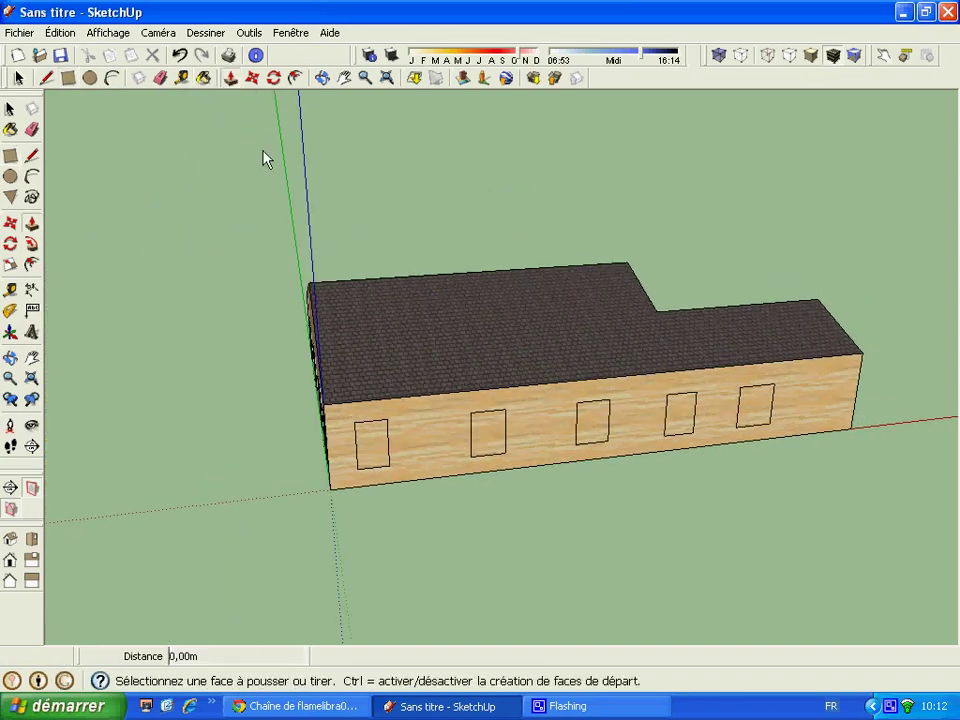
click(373, 440)
scroll(372, 441, up, 2)
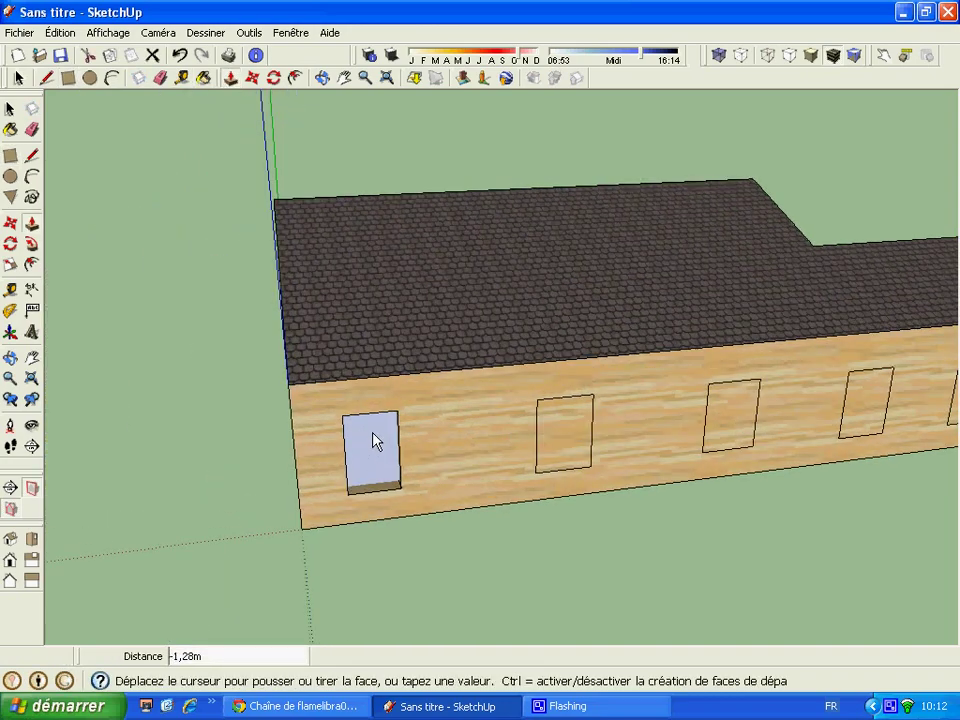
scroll(380, 437, up, 2)
click(386, 433)
click(615, 437)
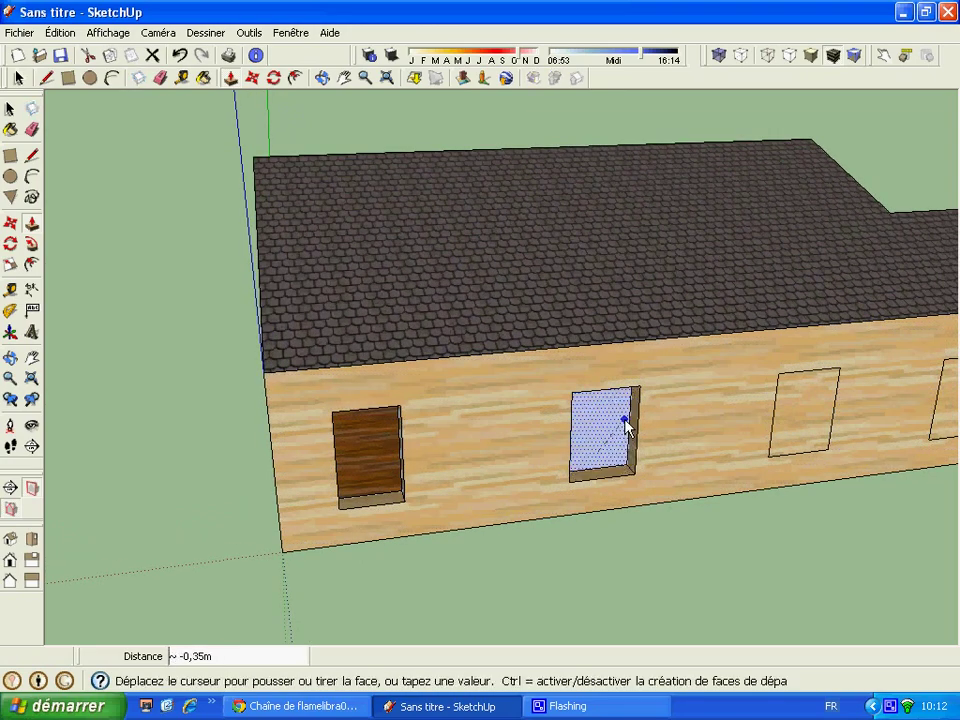
click(626, 424)
click(792, 420)
click(818, 393)
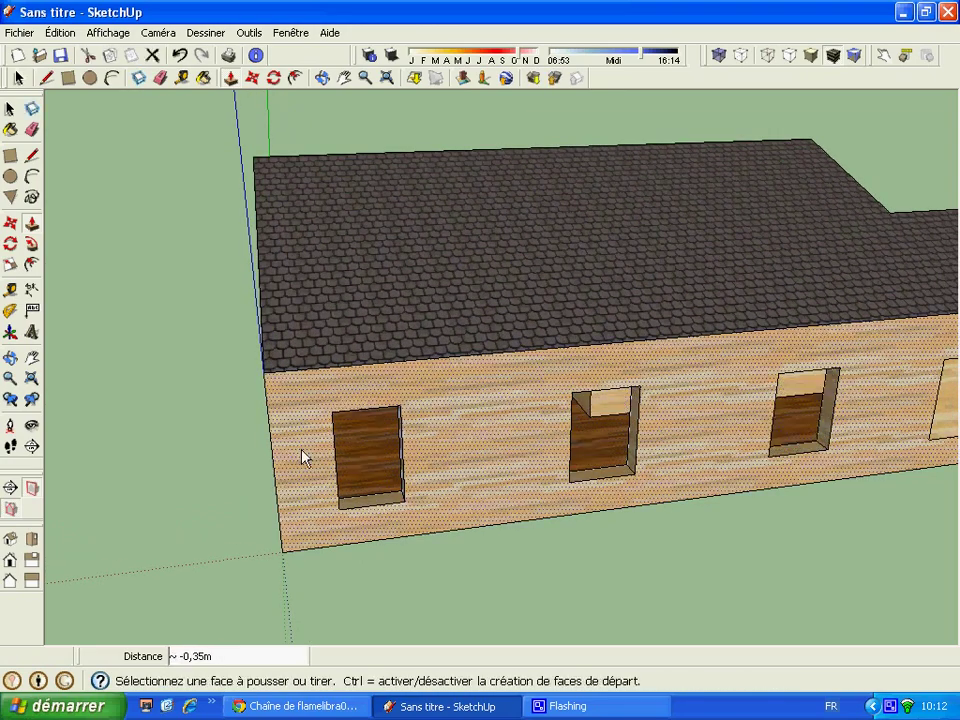
- Cancel the fourth window's outward pull and erase that right window outline's edges
scroll(304, 456, down, 2)
click(782, 422)
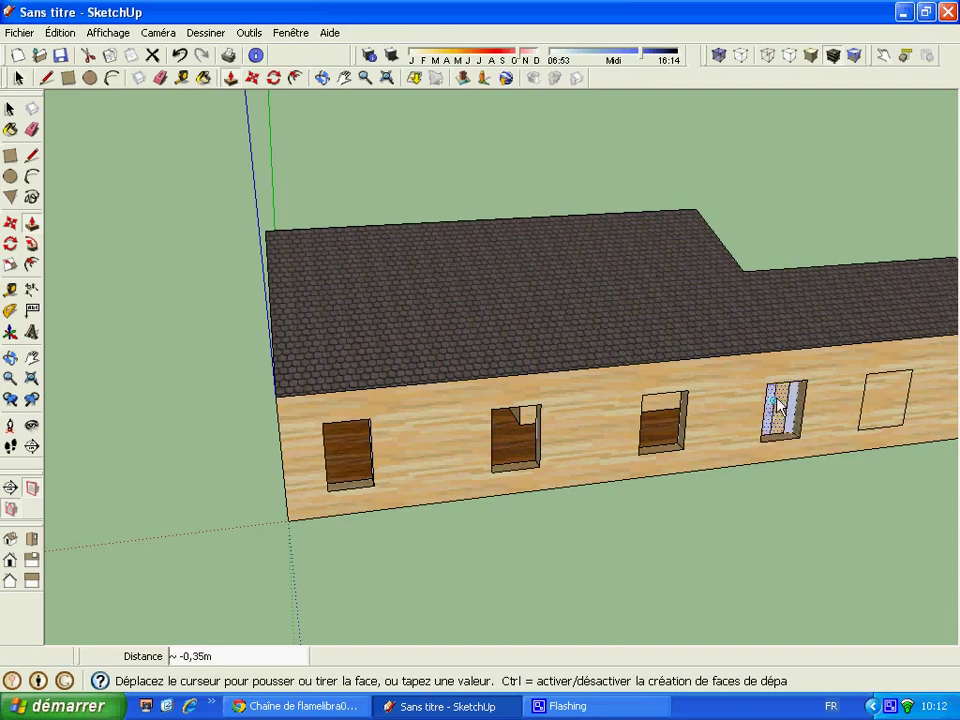
scroll(785, 400, up, 2)
scroll(785, 400, up, 2)
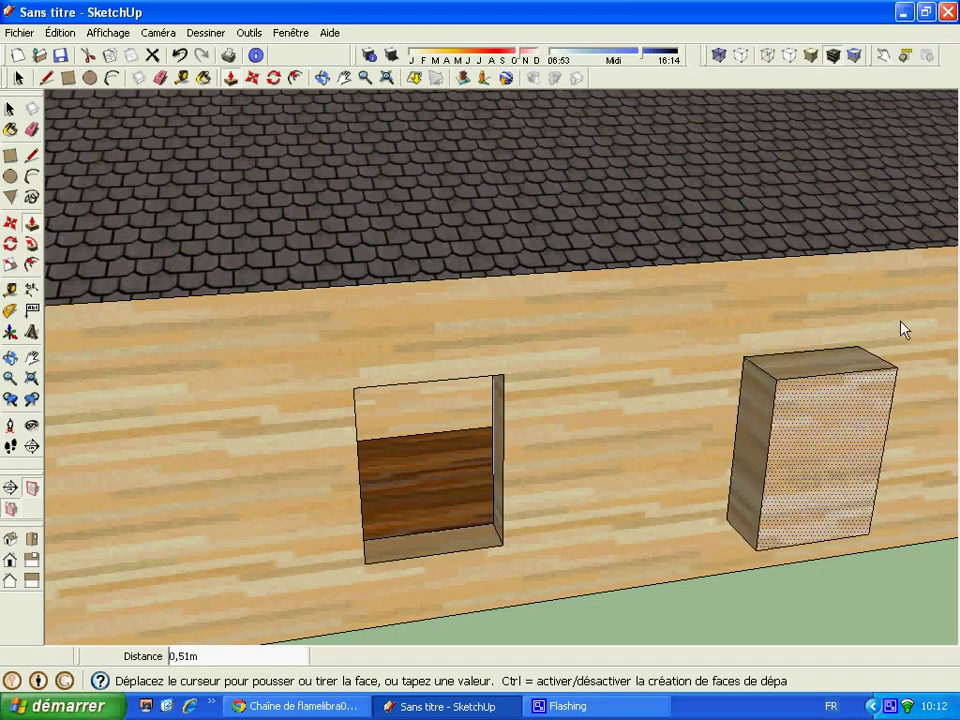
click(849, 358)
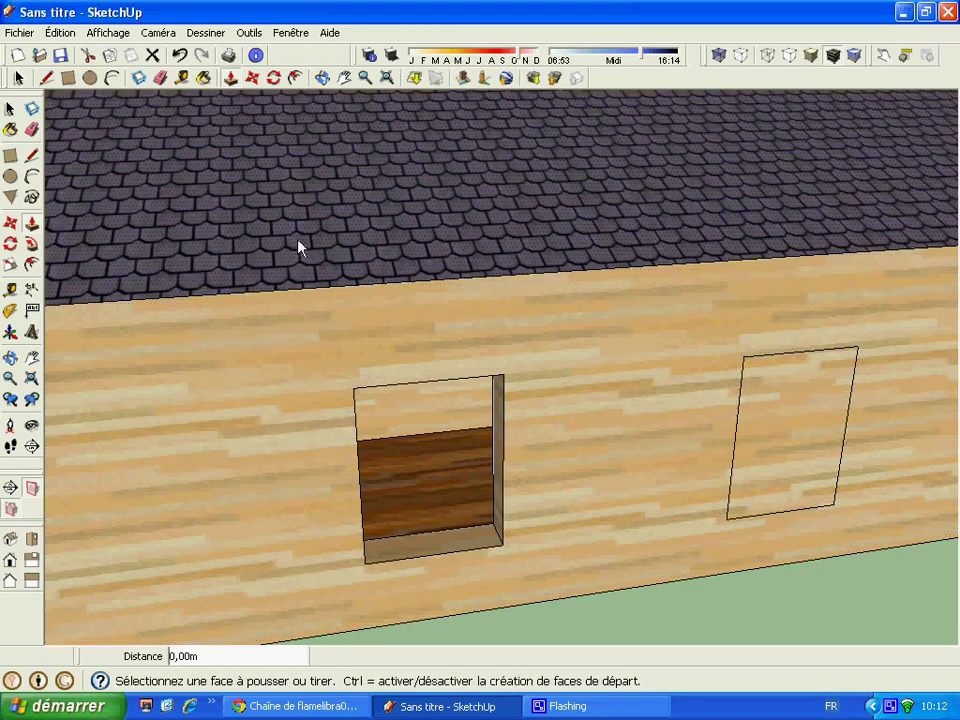
click(160, 78)
drag(802, 320, 808, 417)
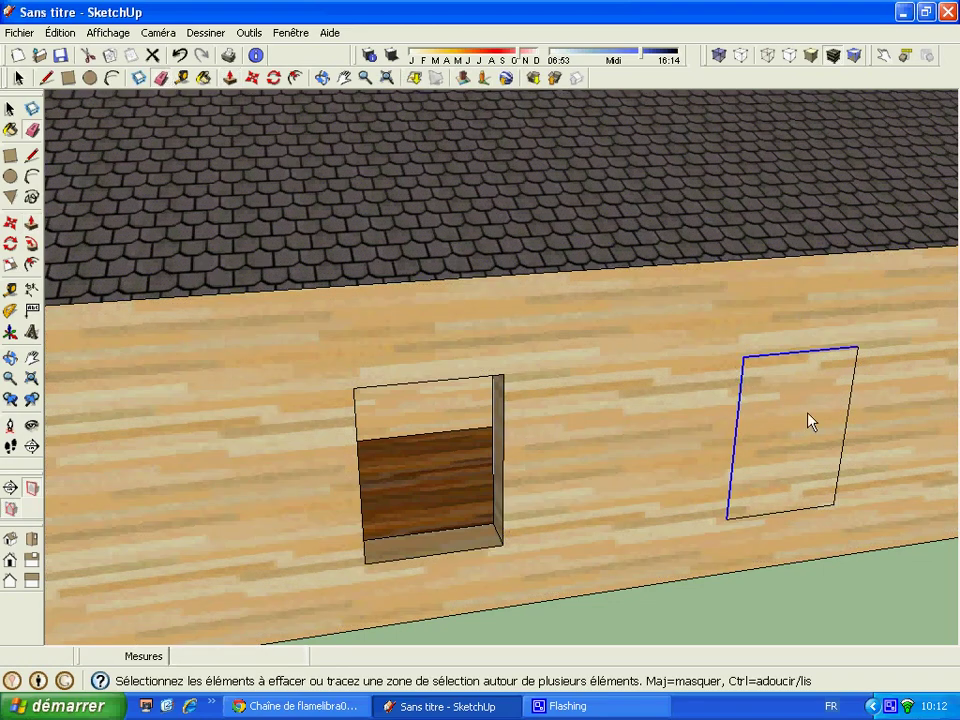
drag(820, 478, 754, 510)
middle_drag(754, 510, 656, 482)
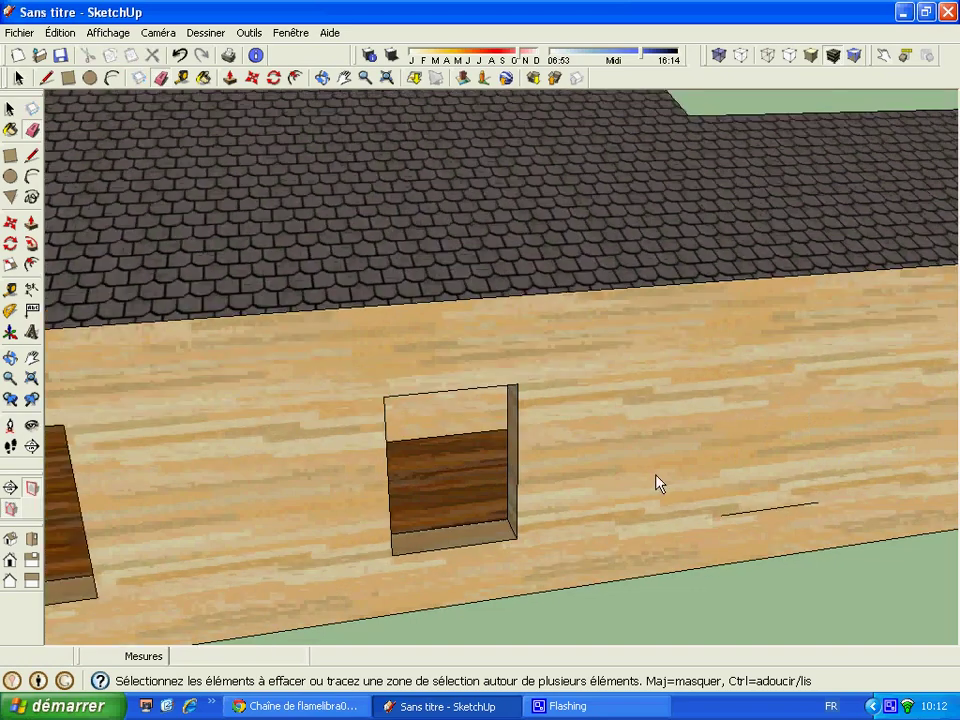
click(760, 514)
middle_drag(752, 516, 430, 403)
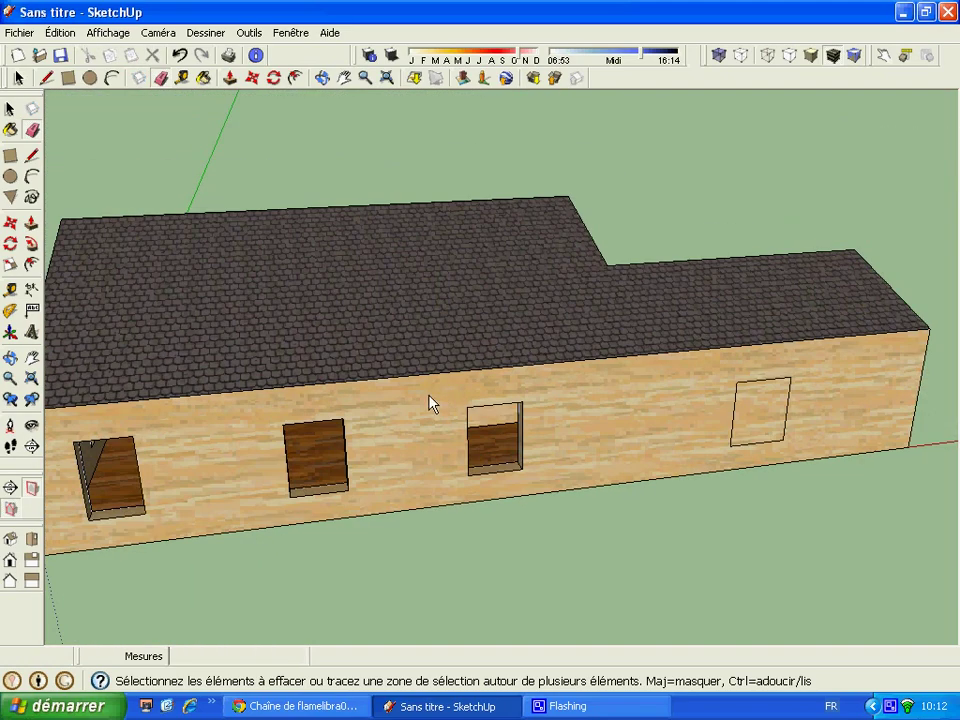
middle_drag(779, 305, 561, 250)
- Recess the last remaining window outline on the long wall
click(203, 79)
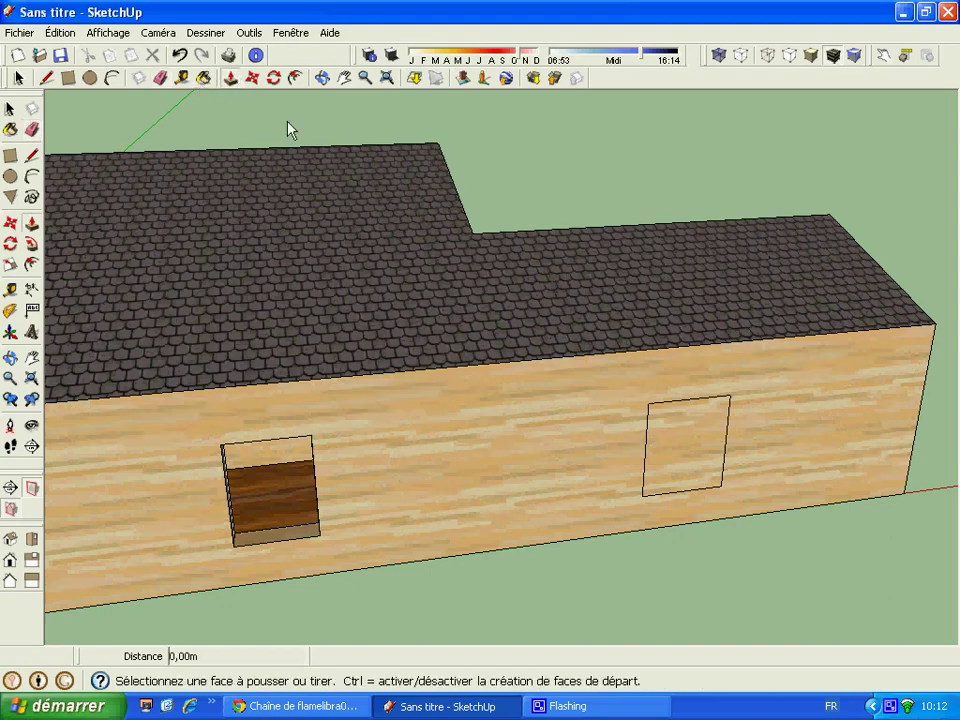
click(679, 457)
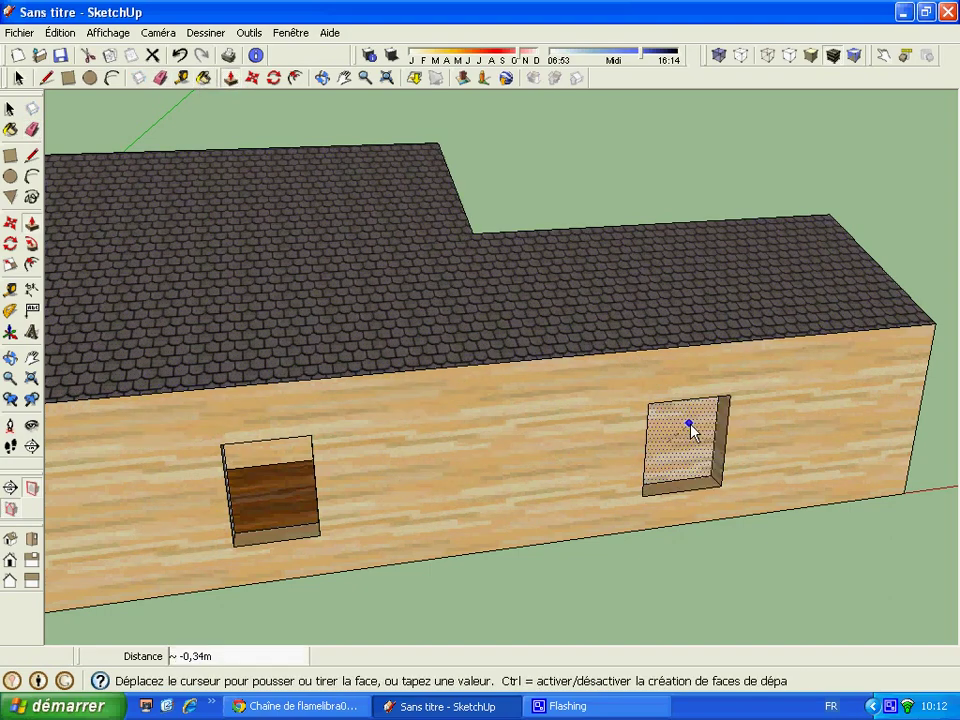
click(690, 428)
scroll(634, 403, down, 3)
scroll(630, 407, down, 3)
scroll(560, 395, down, 2)
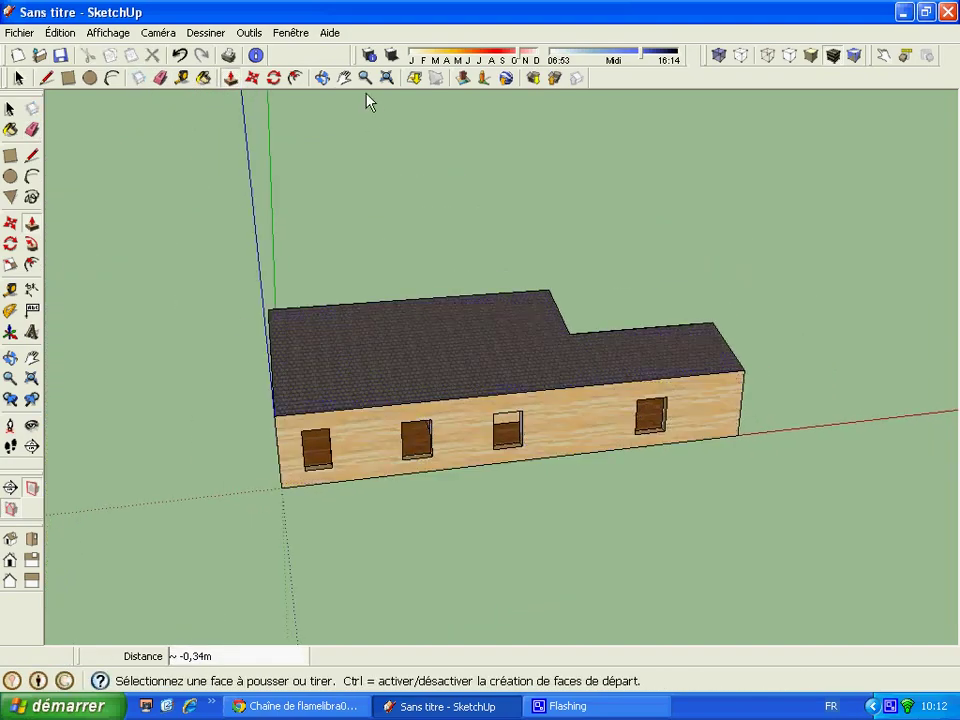
- Draw a tall door outline and a window outline beside it on the rear gable wall
click(322, 78)
mouse_move(677, 474)
mouse_down()
mouse_move(366, 472)
mouse_move(281, 459)
mouse_up()
click(68, 78)
scroll(556, 424, up, 2)
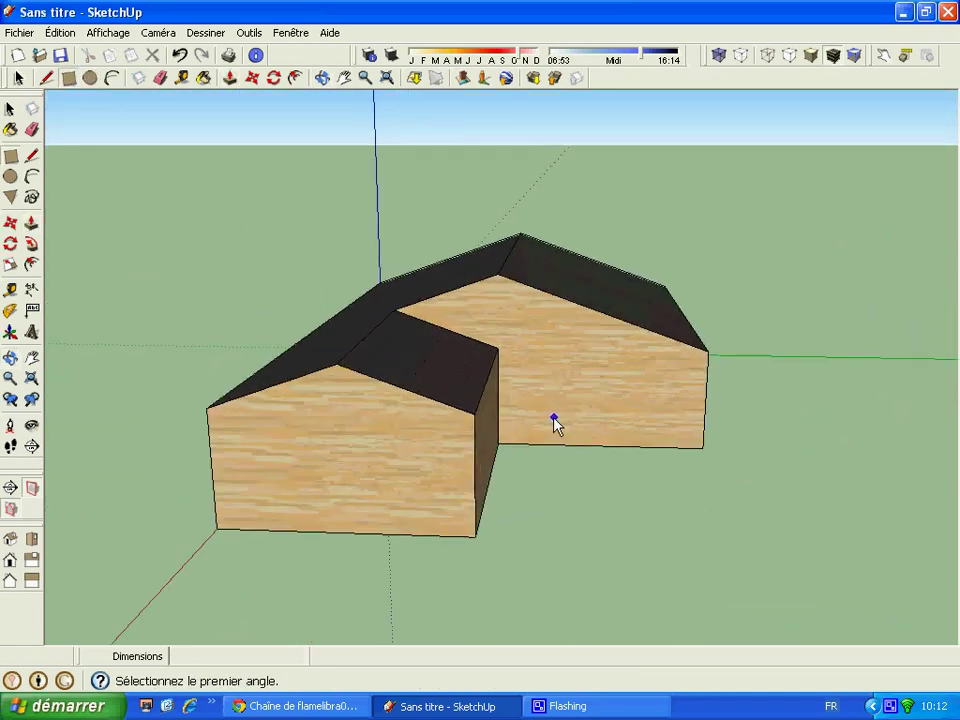
scroll(555, 420, up, 1)
click(532, 429)
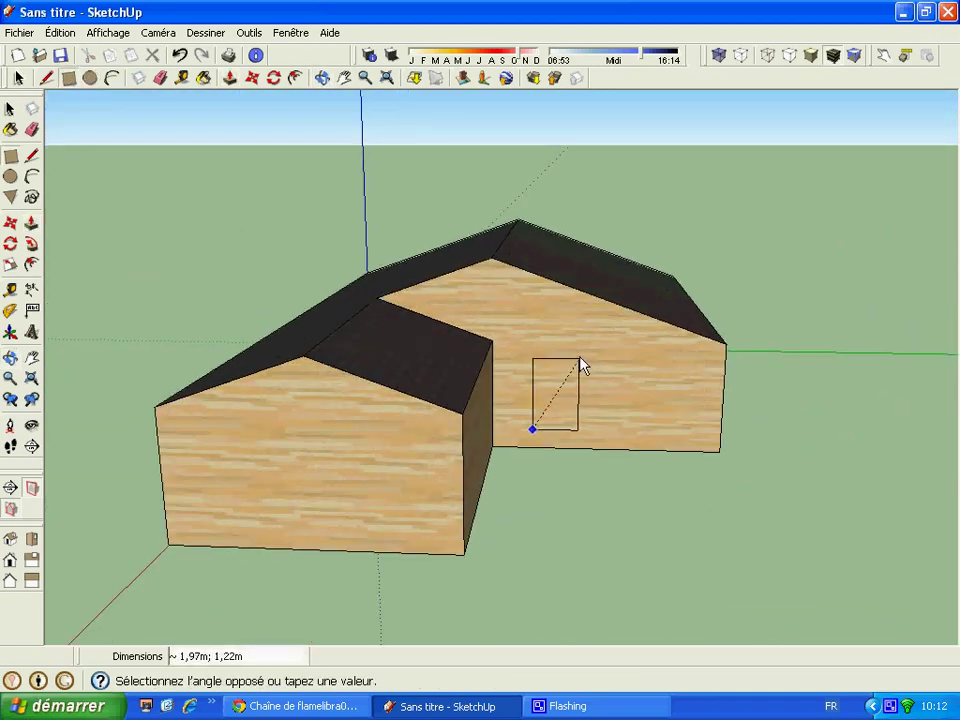
click(577, 360)
click(634, 431)
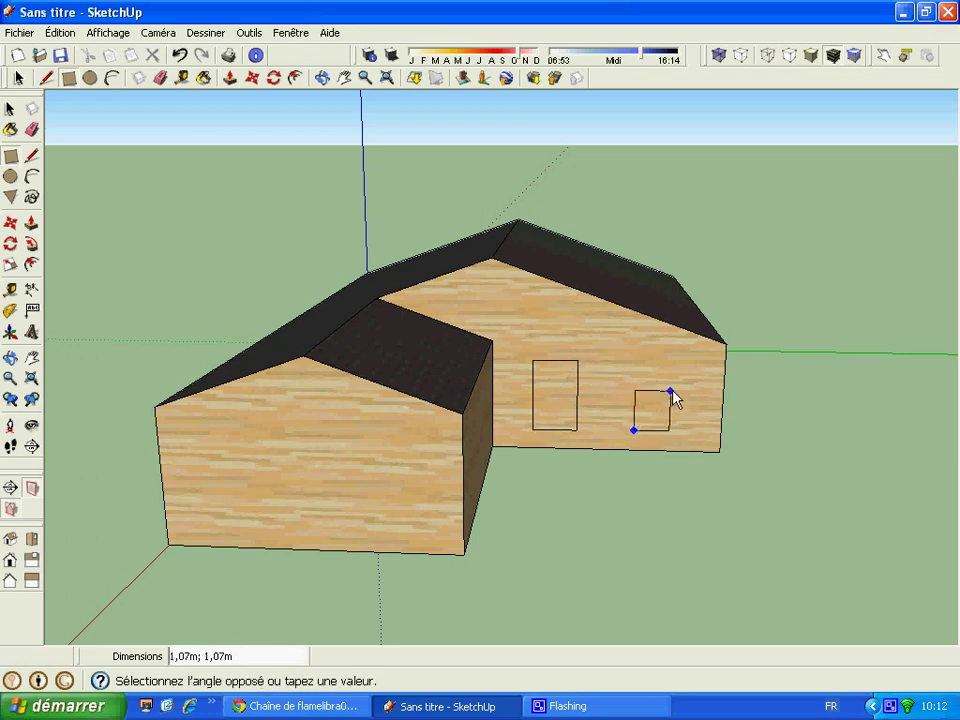
click(681, 362)
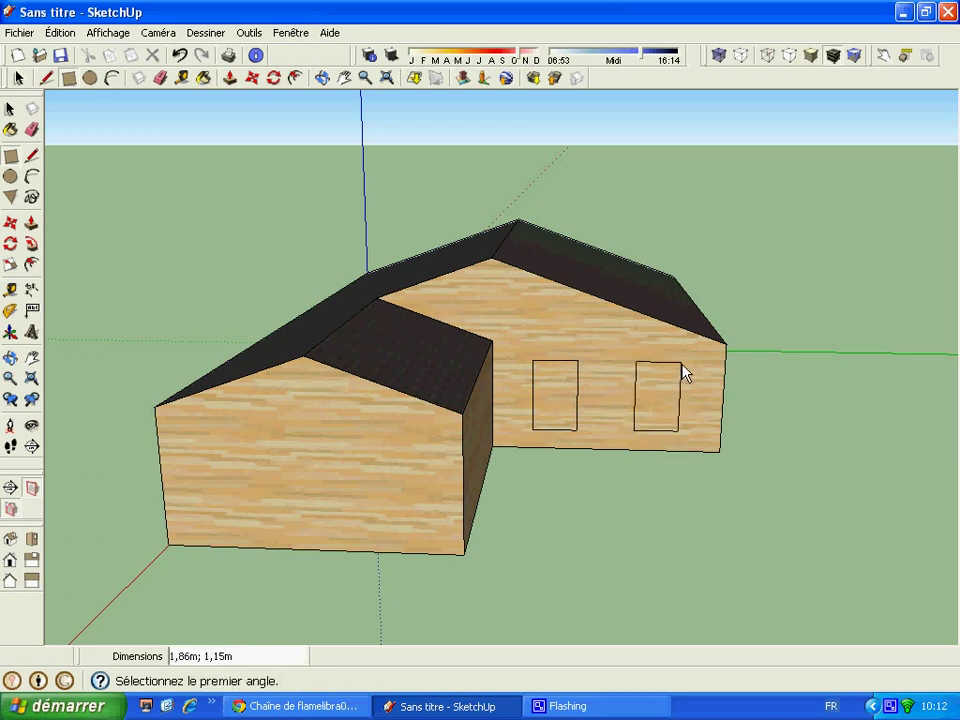
- Push the rear door and window in about 0.34 m
click(231, 78)
click(553, 405)
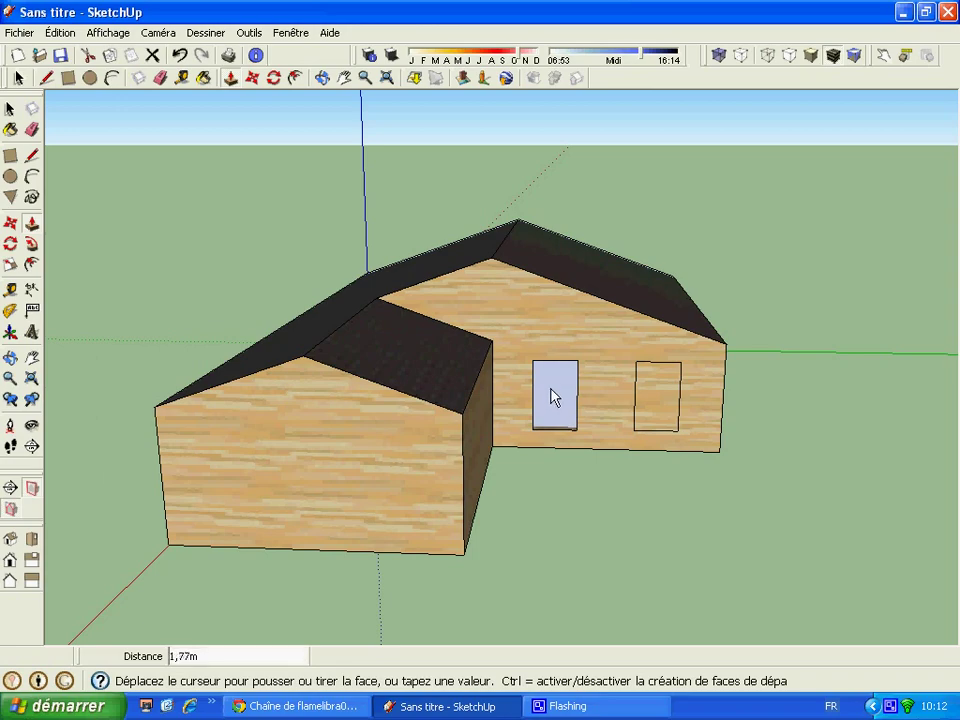
scroll(553, 403, up, 3)
scroll(553, 403, up, 1)
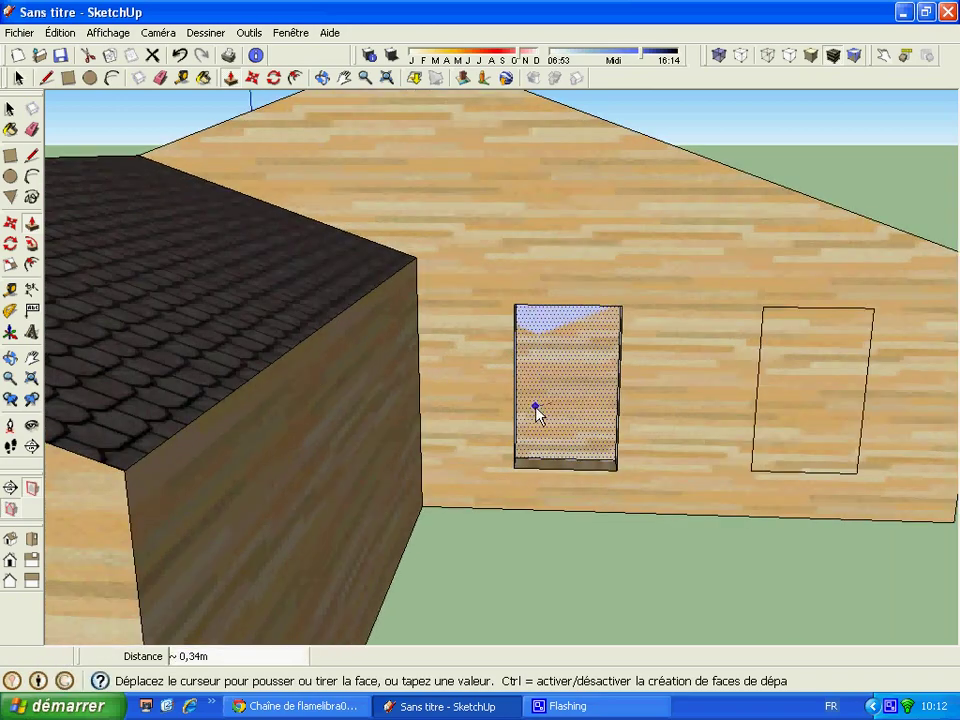
click(555, 405)
click(786, 394)
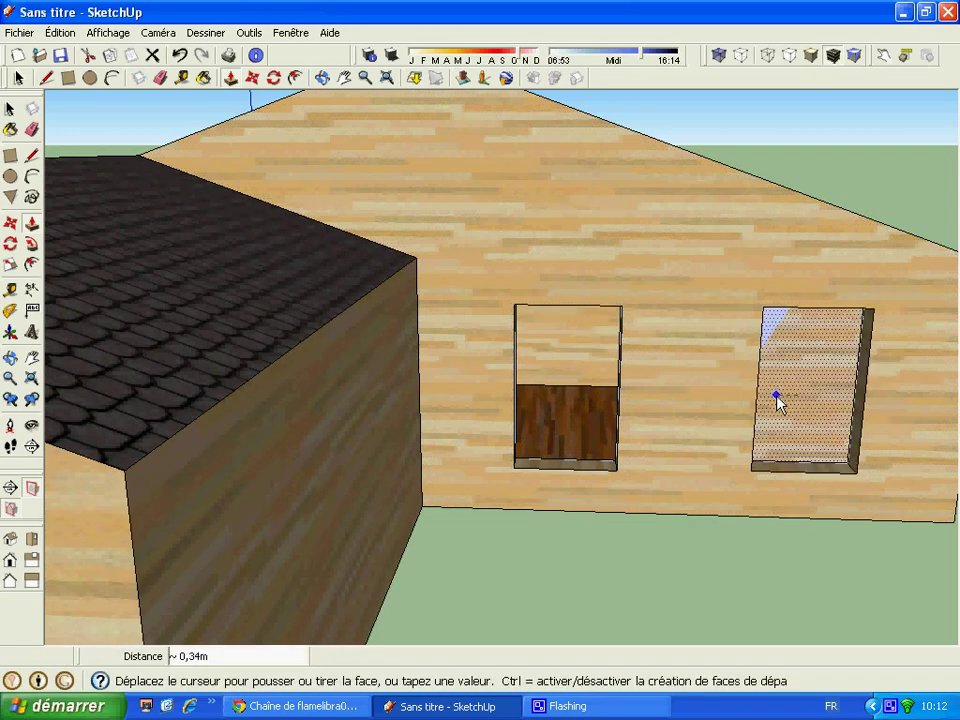
click(778, 401)
scroll(777, 405, down, 3)
scroll(778, 405, down, 3)
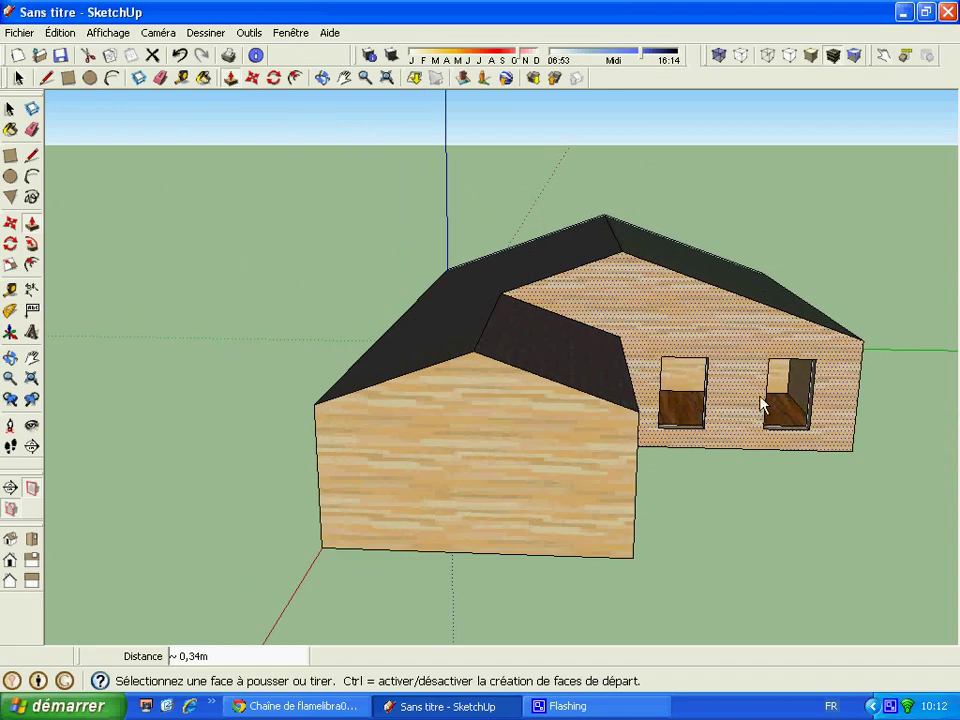
- Draw a door outline and a window outline left of it on the front wing's side wall
click(322, 78)
mouse_move(540, 400)
mouse_down()
mouse_move(565, 450)
mouse_move(433, 508)
mouse_move(463, 452)
mouse_move(364, 409)
mouse_up()
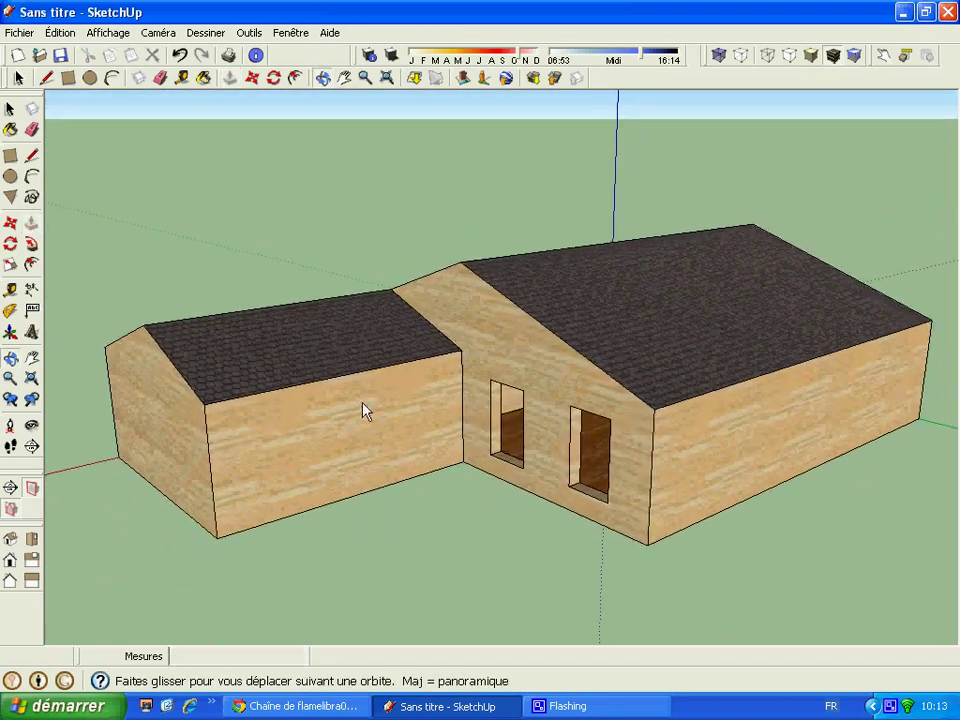
mouse_move(213, 168)
mouse_down()
mouse_move(118, 274)
mouse_move(105, 94)
mouse_up()
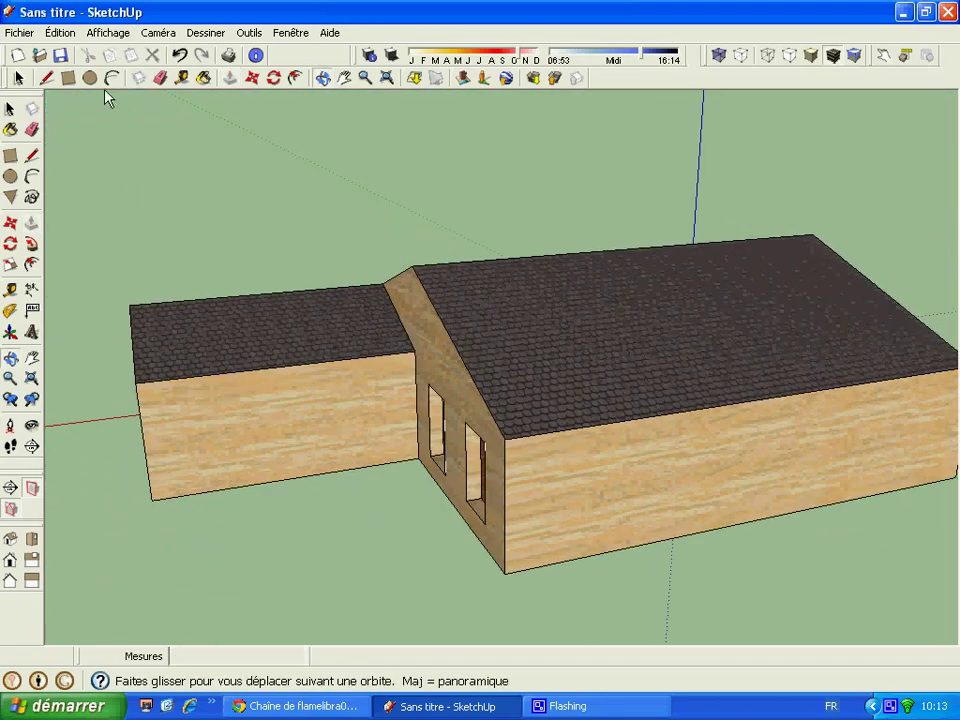
click(68, 78)
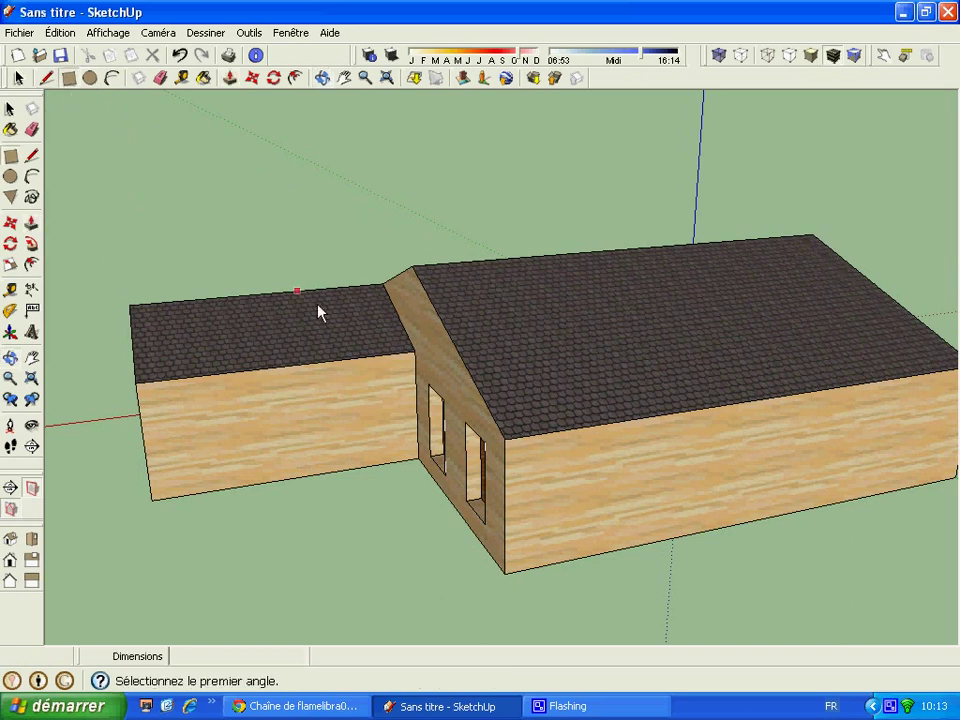
click(392, 464)
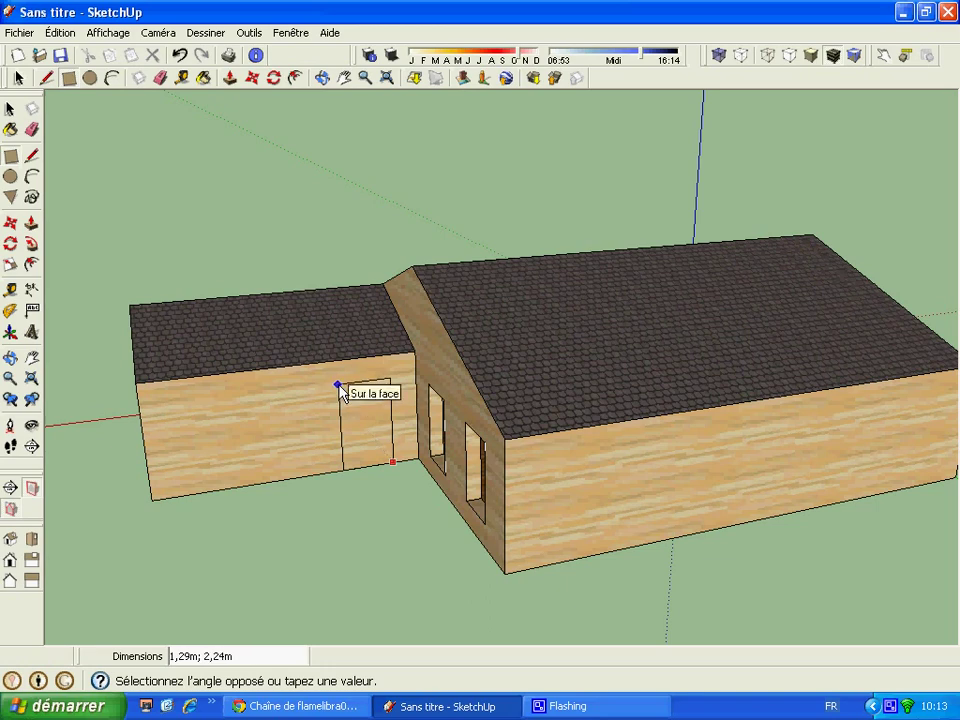
click(340, 384)
click(281, 461)
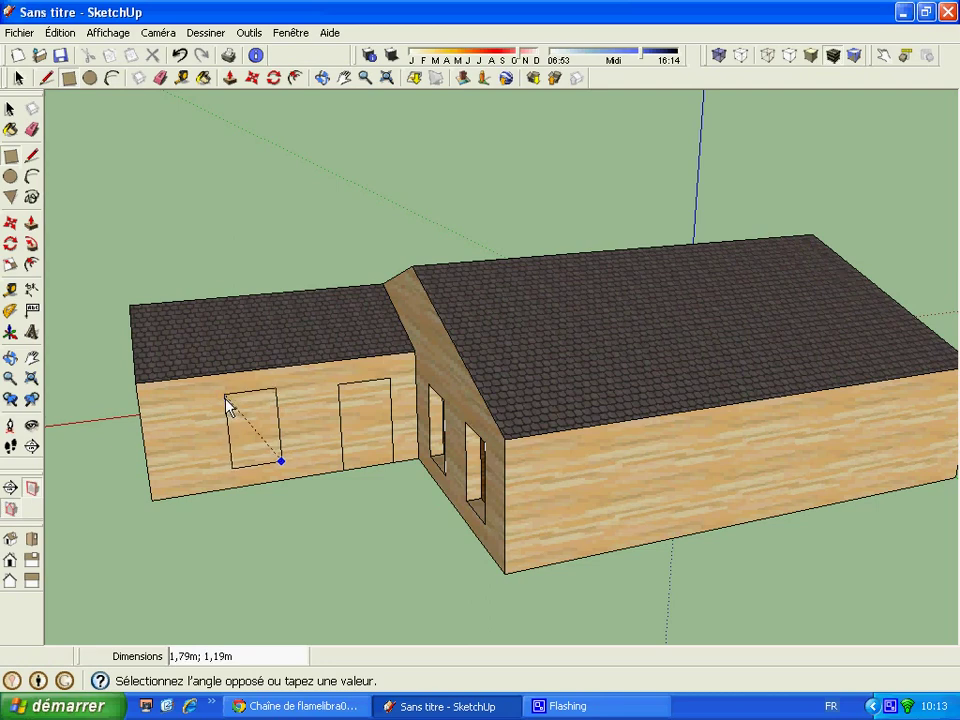
click(230, 397)
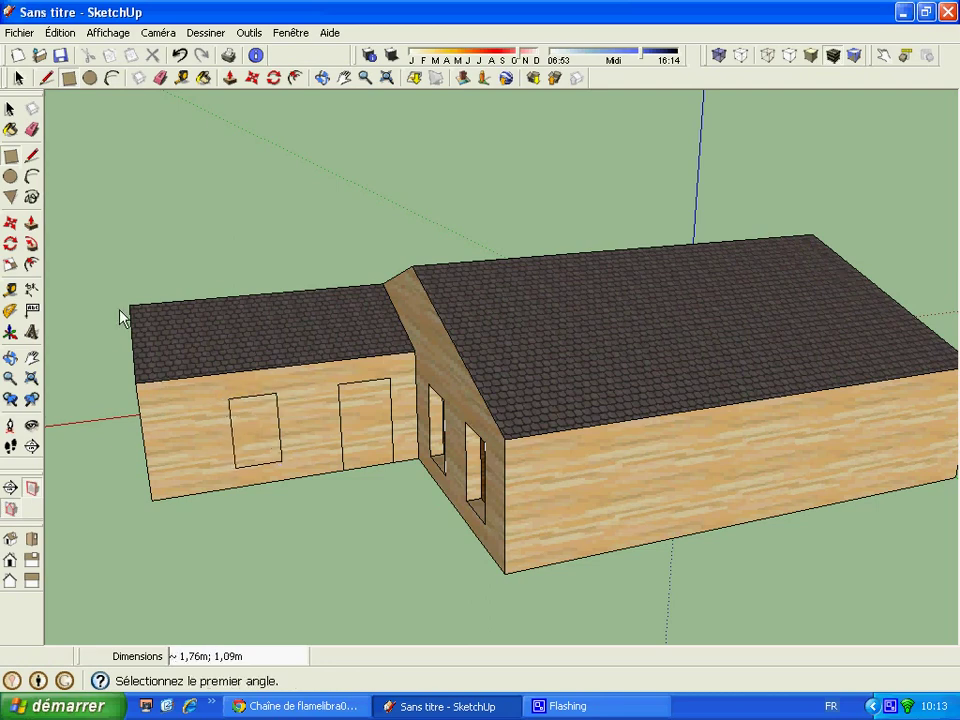
- Recess the side-wall window and door 0.34 m
click(229, 77)
click(259, 445)
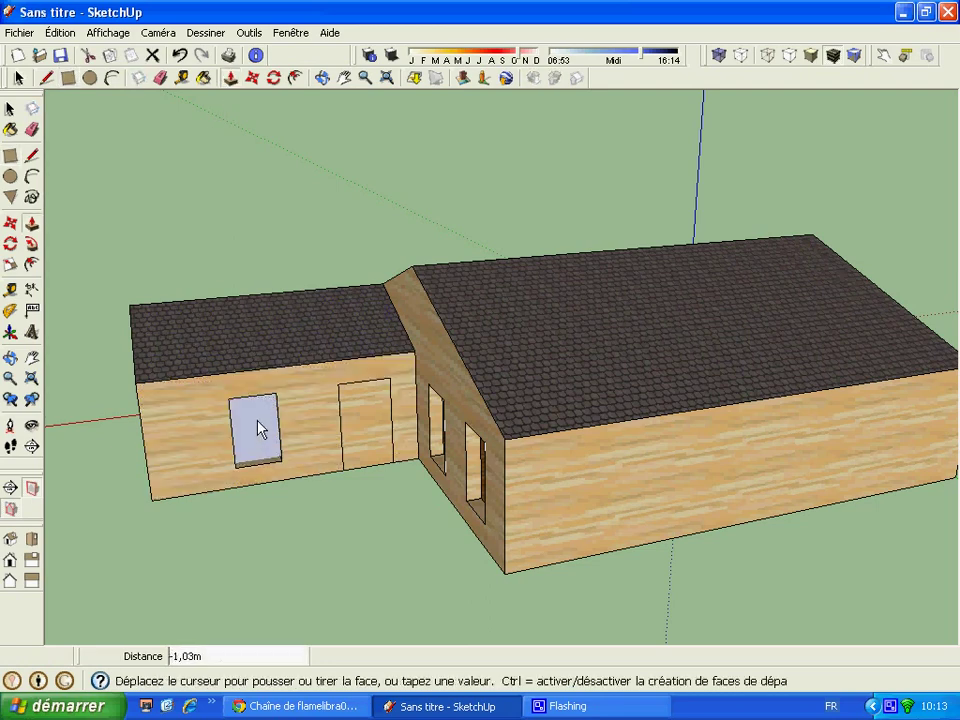
click(266, 408)
click(378, 432)
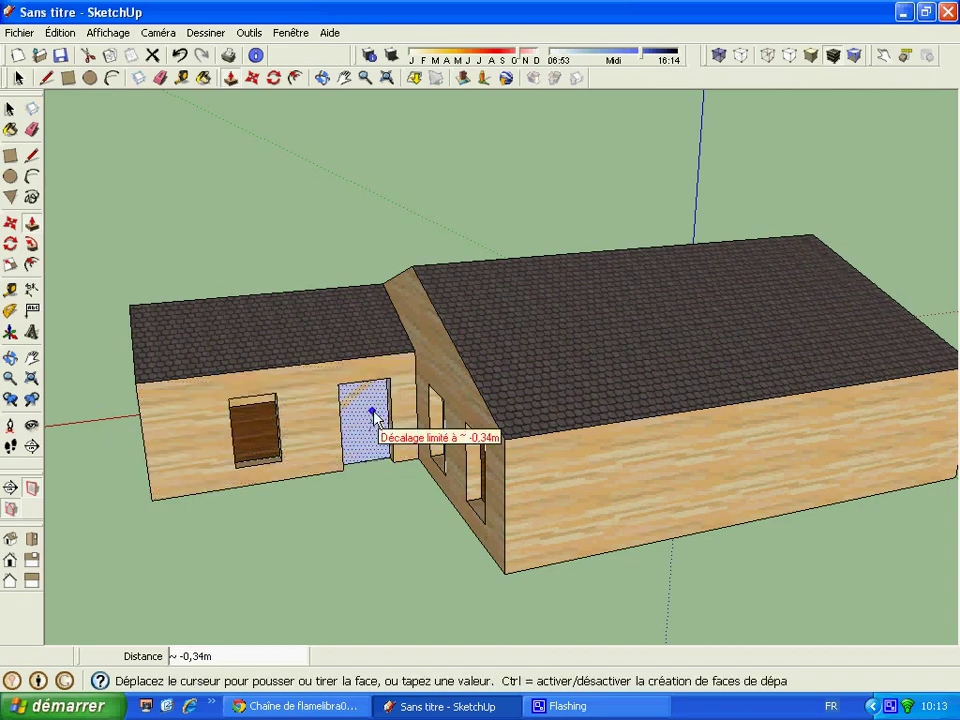
click(369, 434)
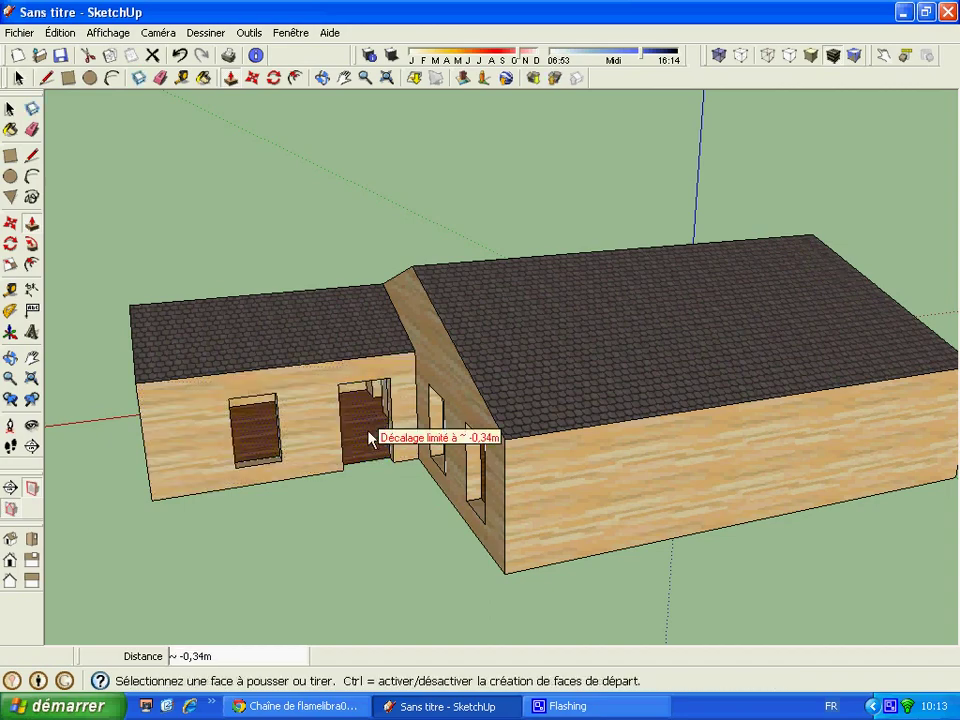
- Draw two tall opening outlines on the front gable wall
click(322, 78)
mouse_move(159, 326)
mouse_down()
mouse_move(421, 350)
mouse_move(500, 300)
mouse_up()
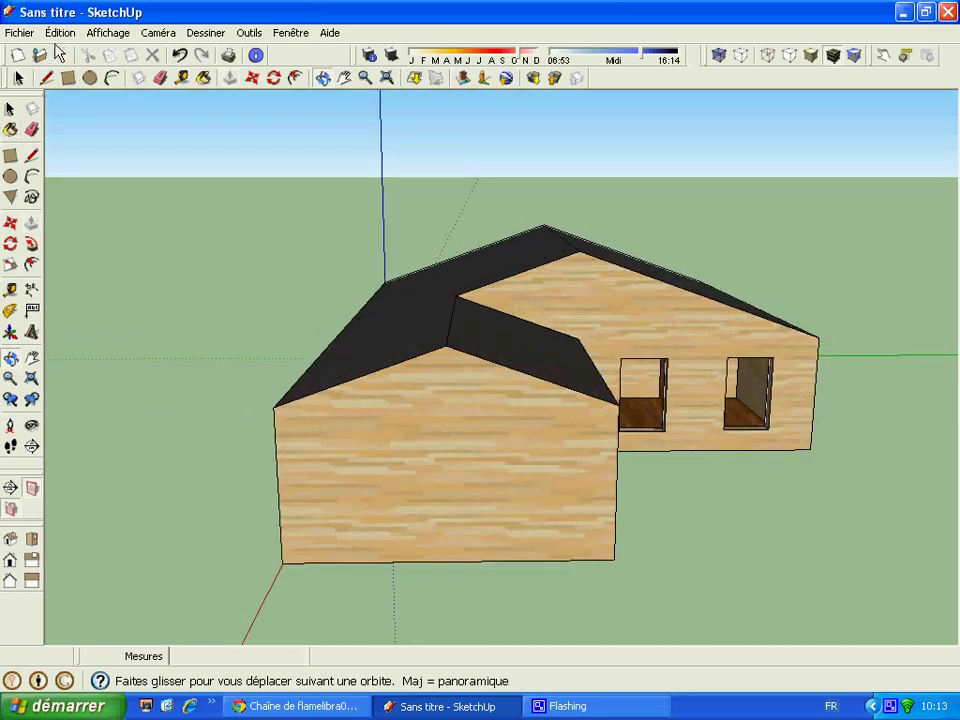
click(68, 78)
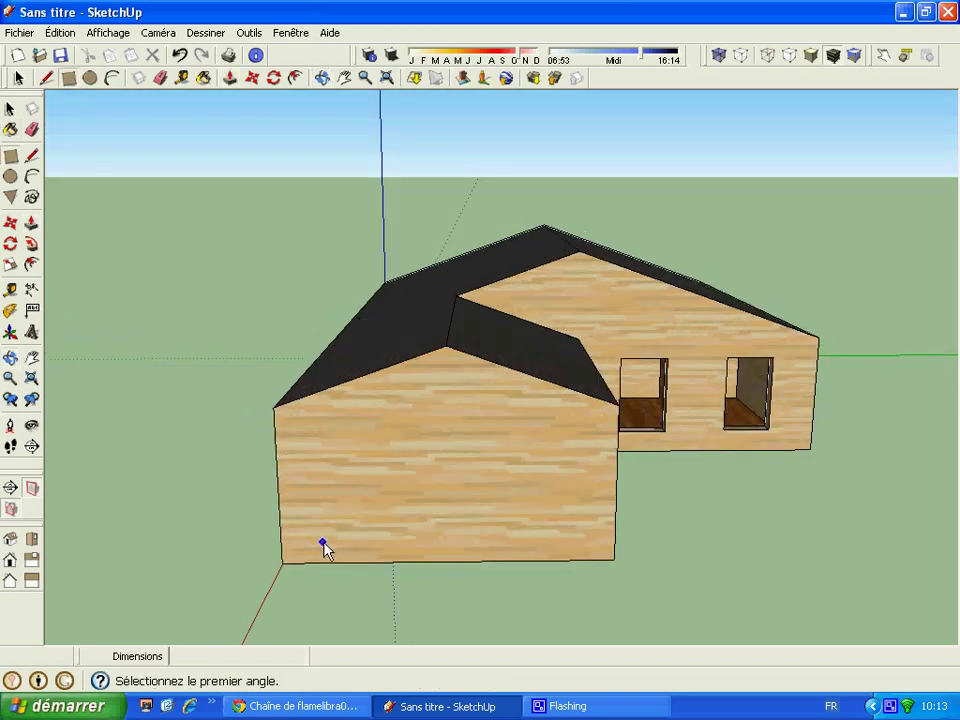
click(322, 541)
click(377, 437)
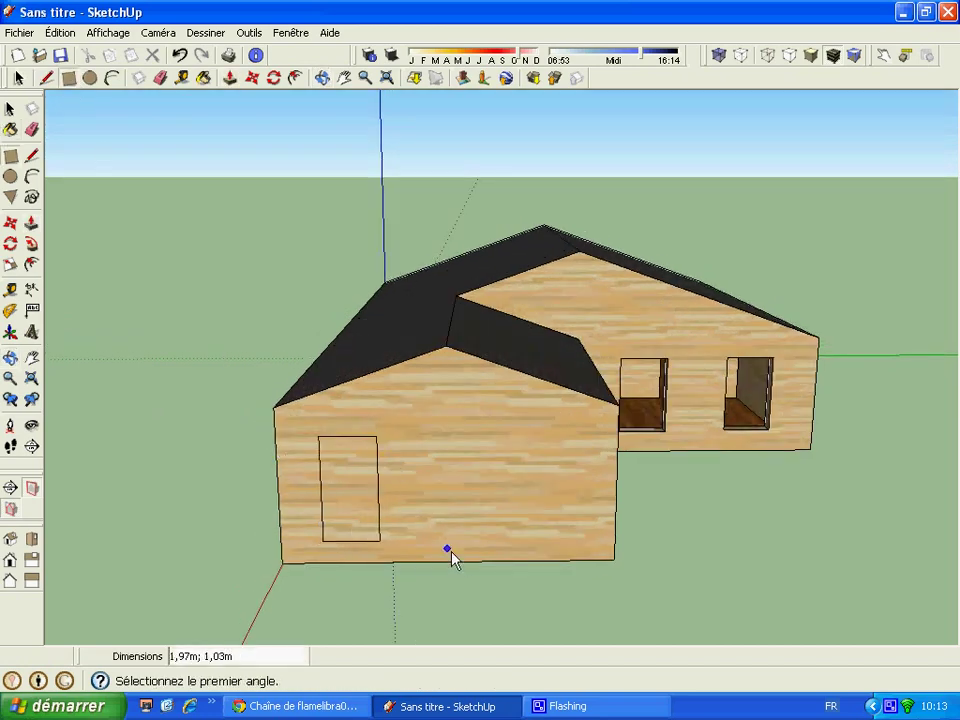
click(488, 539)
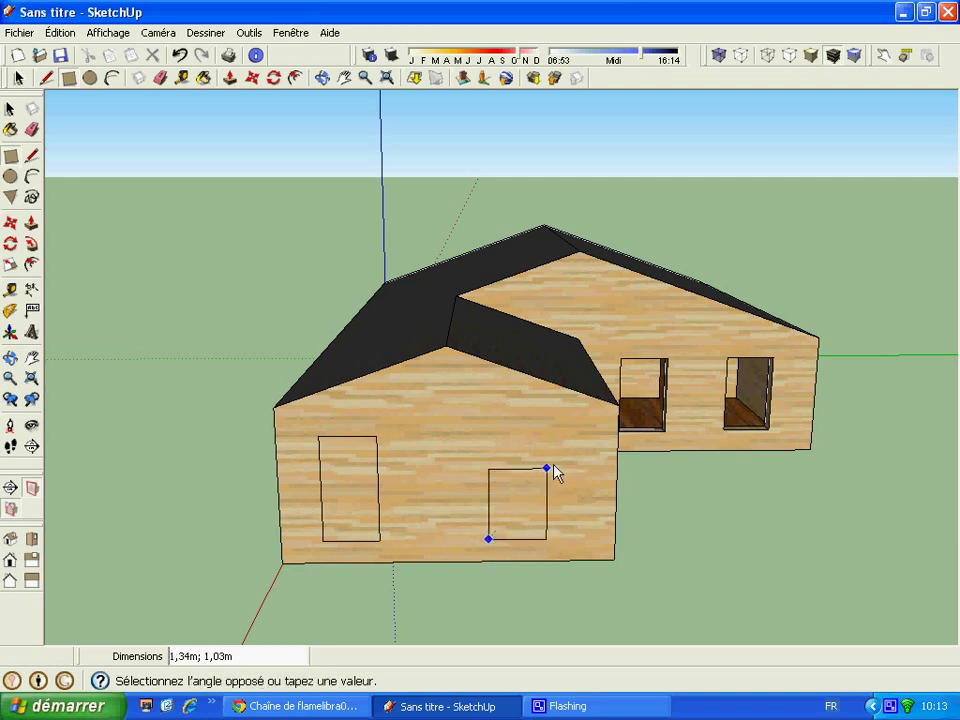
click(553, 435)
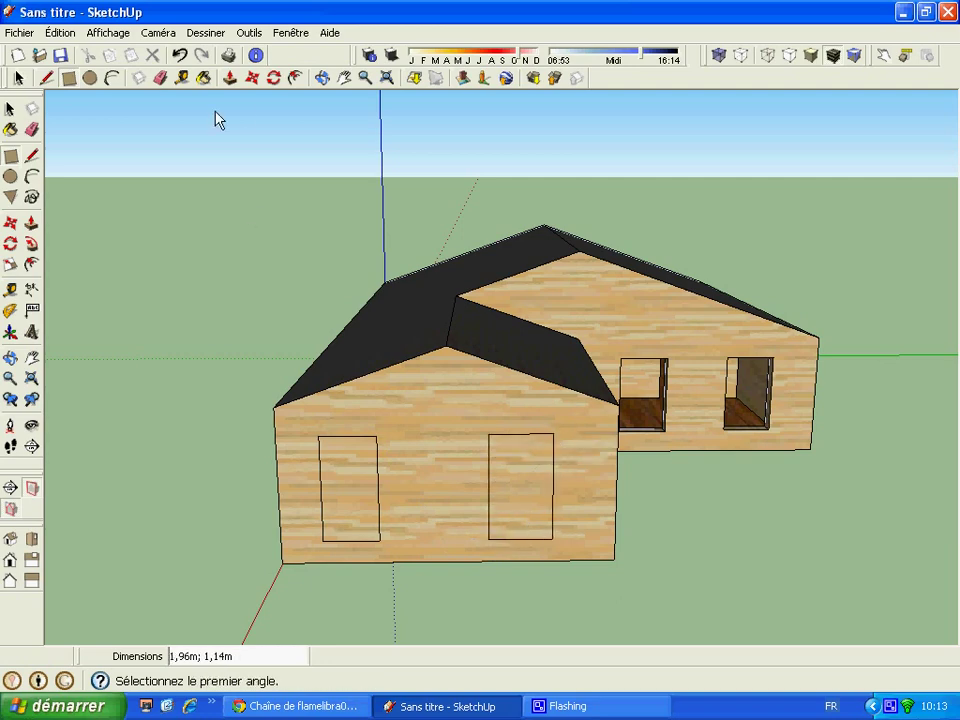
- Push both front gable openings in 0.34 m
click(229, 80)
click(360, 465)
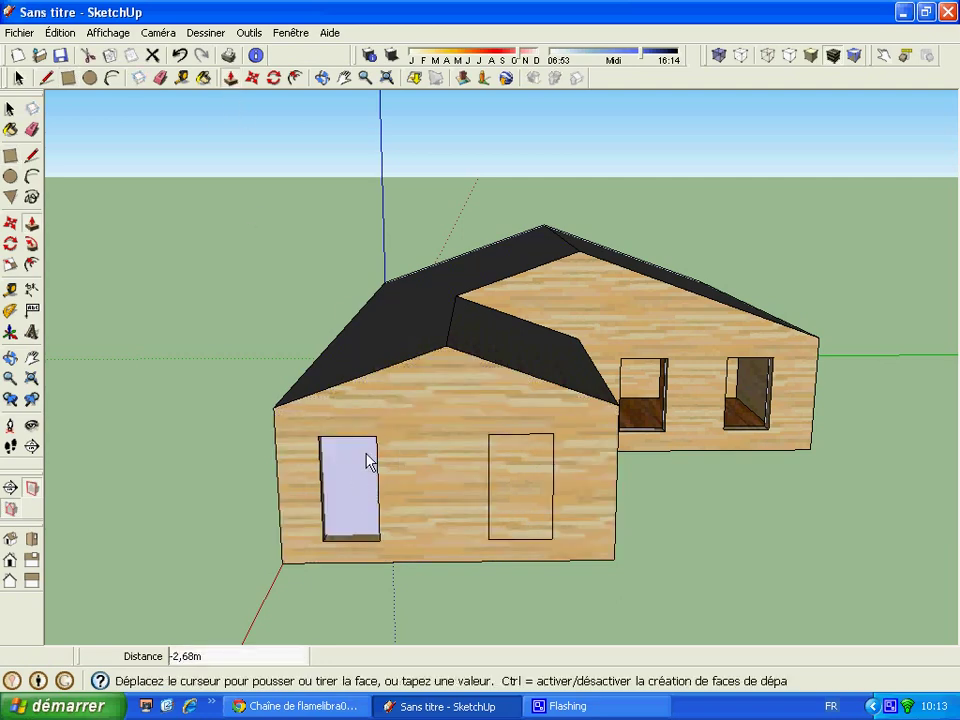
click(345, 476)
click(510, 521)
click(530, 483)
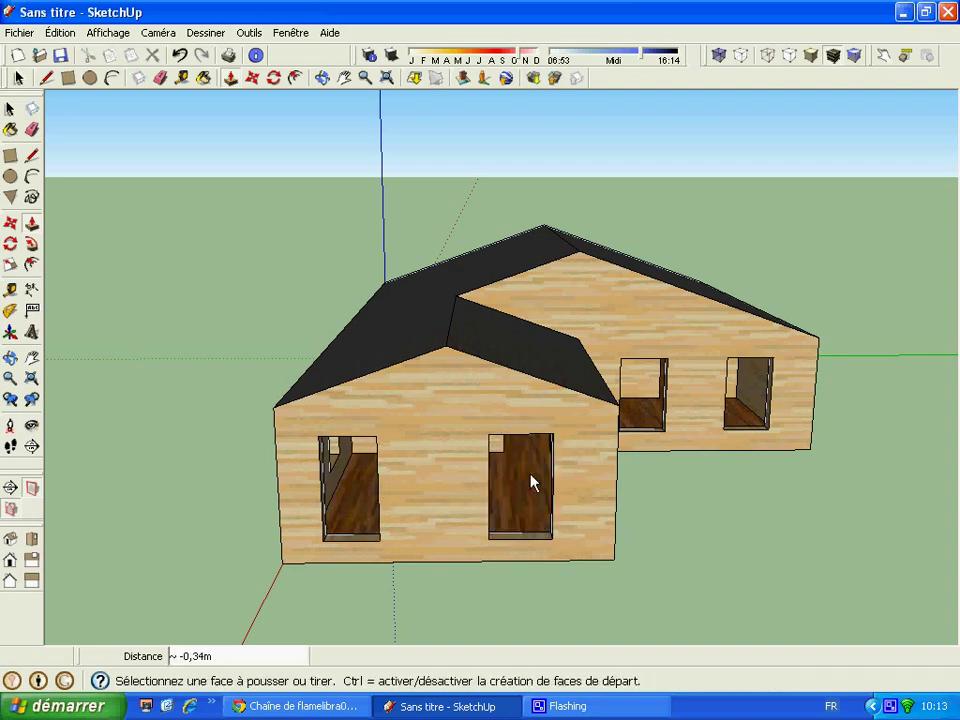
scroll(450, 499, down, 2)
click(322, 78)
- Draw edges from the wall's top corner to the roof corner, closing a fascia face along the eave
mouse_move(289, 452)
mouse_down()
mouse_move(350, 410)
mouse_move(624, 411)
mouse_move(675, 480)
mouse_move(399, 422)
mouse_move(553, 394)
mouse_move(308, 487)
mouse_move(184, 426)
mouse_move(454, 418)
mouse_move(544, 465)
mouse_move(474, 497)
mouse_move(439, 536)
mouse_move(439, 570)
mouse_move(418, 465)
mouse_move(472, 615)
mouse_move(525, 364)
mouse_move(334, 640)
mouse_move(369, 414)
mouse_move(445, 527)
mouse_move(414, 553)
mouse_up()
scroll(414, 553, up, 2)
click(45, 78)
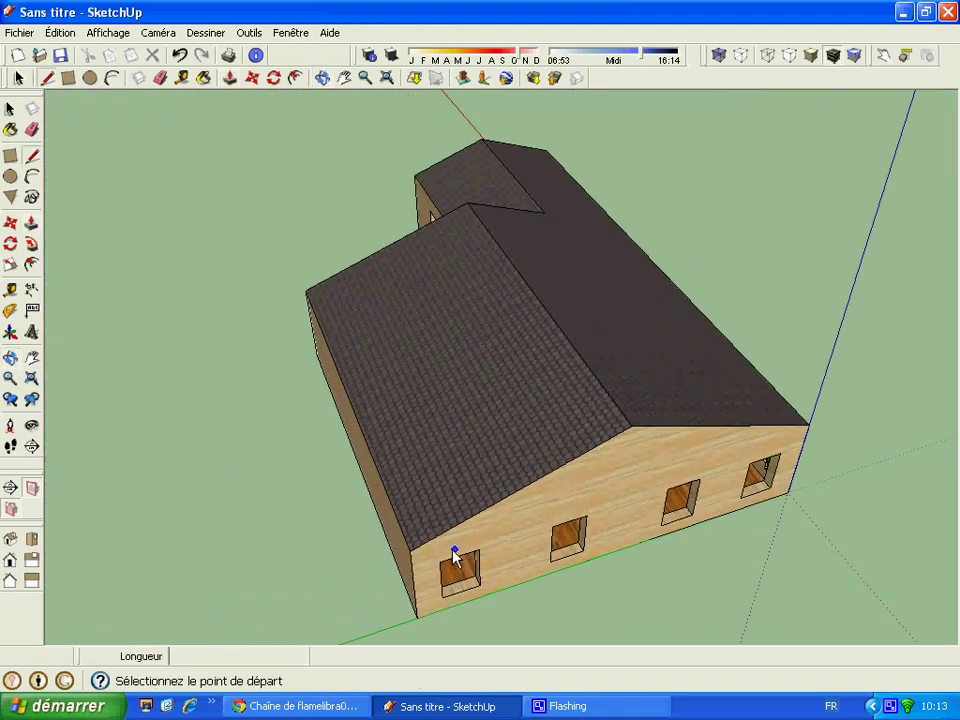
click(410, 551)
scroll(412, 548, up, 1)
scroll(413, 545, up, 1)
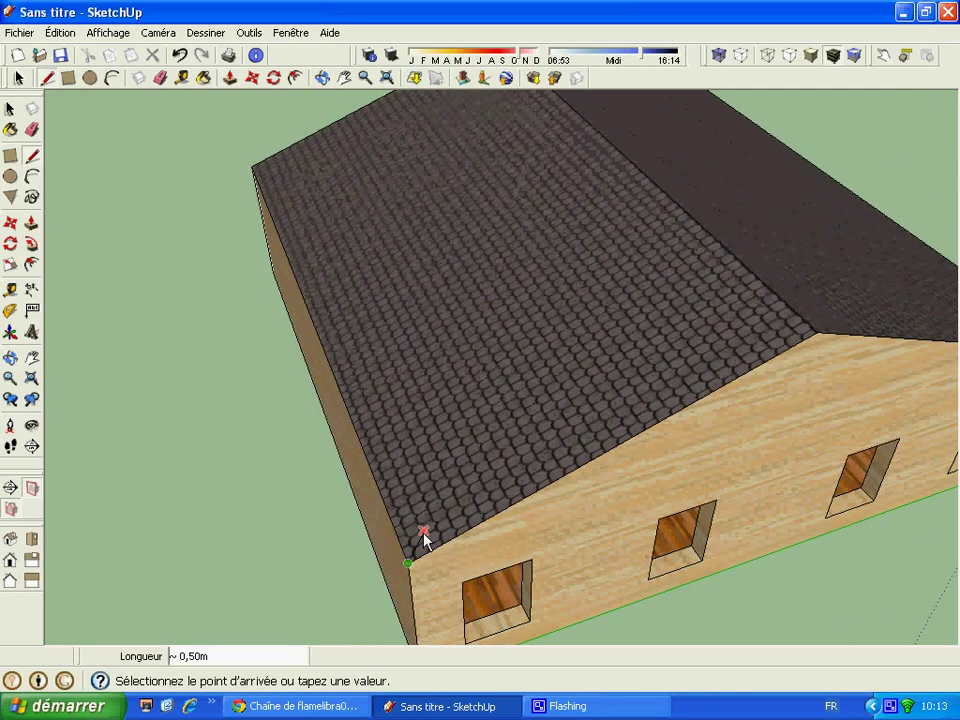
click(410, 540)
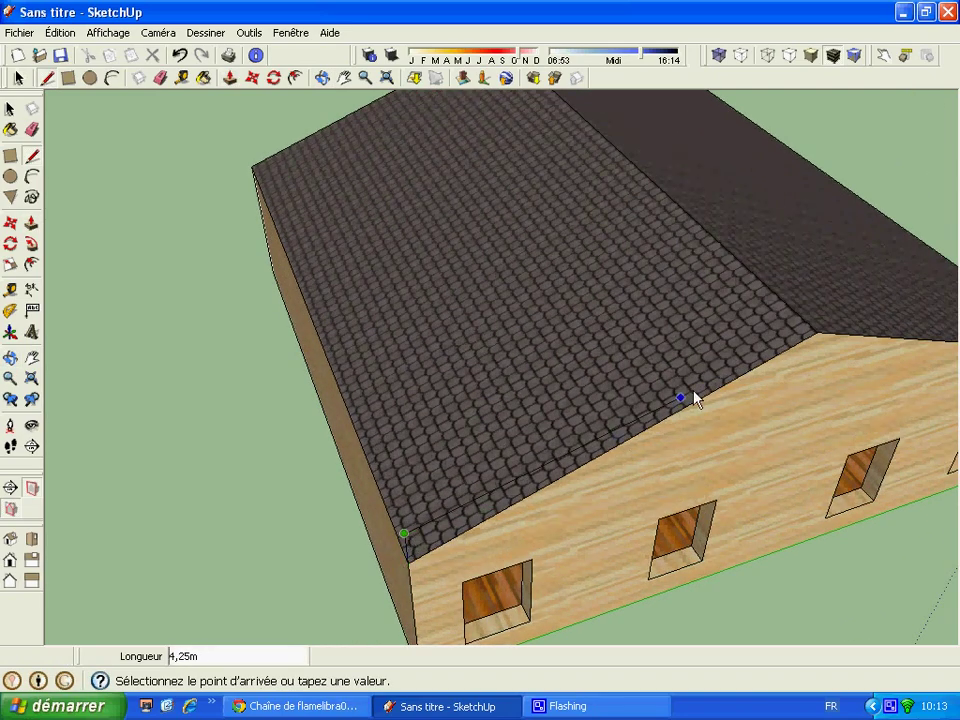
click(818, 298)
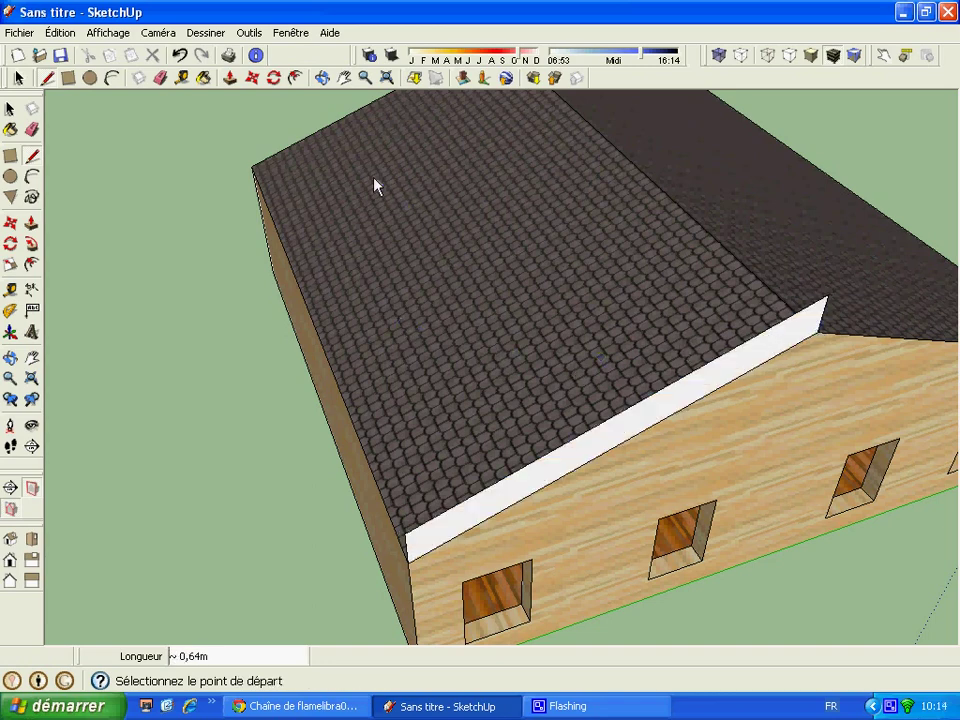
click(321, 78)
mouse_move(508, 403)
mouse_down()
mouse_move(787, 291)
mouse_move(849, 289)
mouse_move(476, 336)
mouse_move(300, 250)
mouse_up()
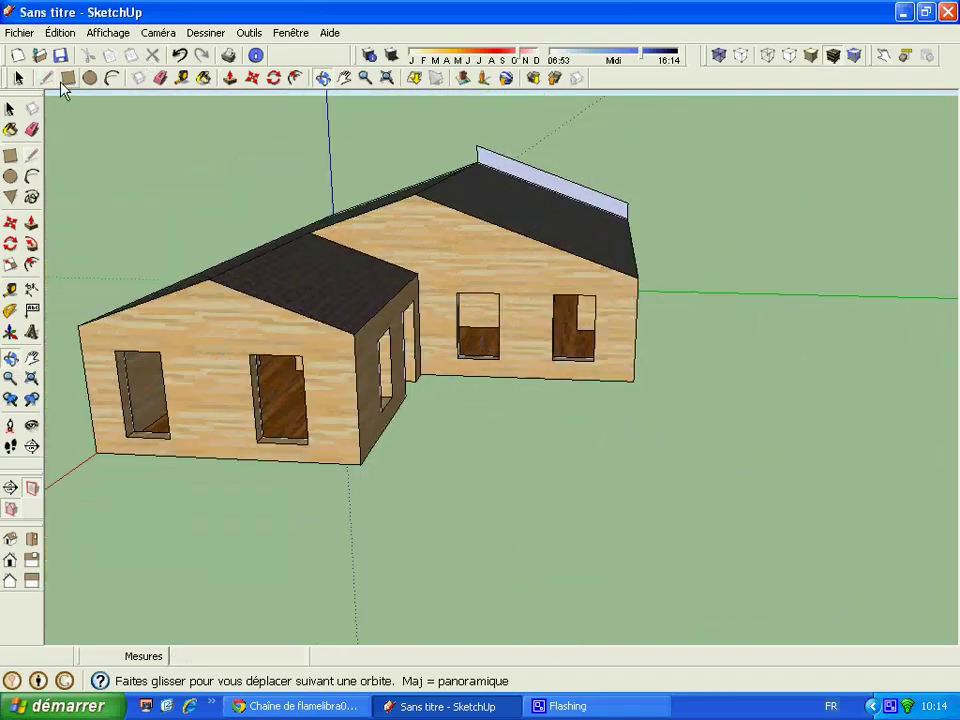
- Draw an edge along the top of the fascia from its corner
click(45, 78)
scroll(640, 230, up, 3)
scroll(640, 220, up, 3)
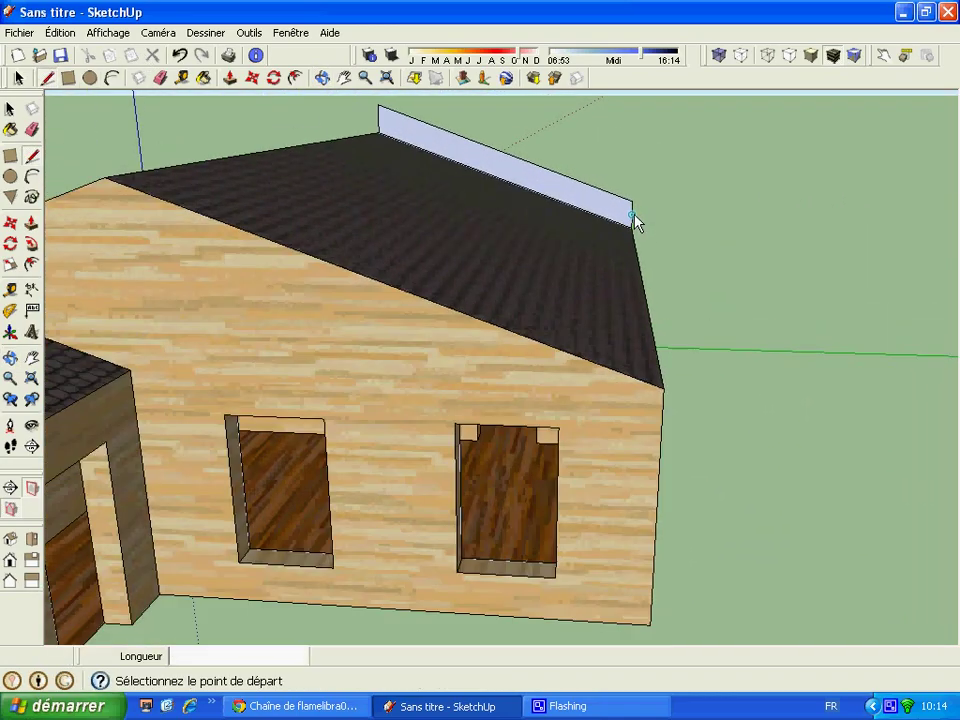
click(632, 214)
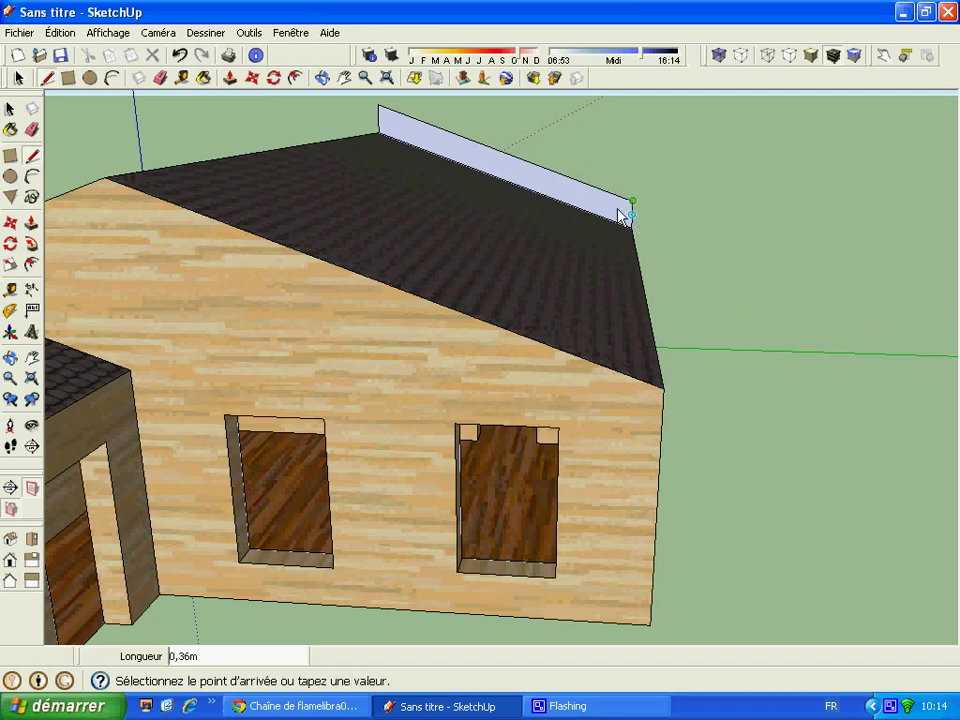
click(378, 118)
click(160, 79)
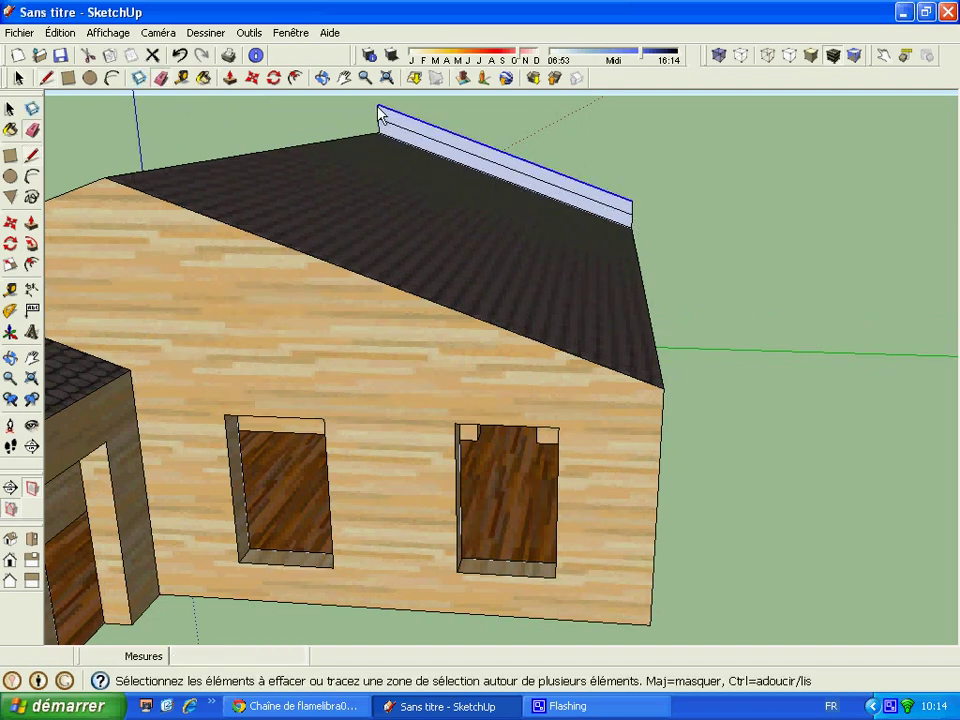
- Push/Pull the fascia face 11,98m across the whole far roof slope
click(230, 79)
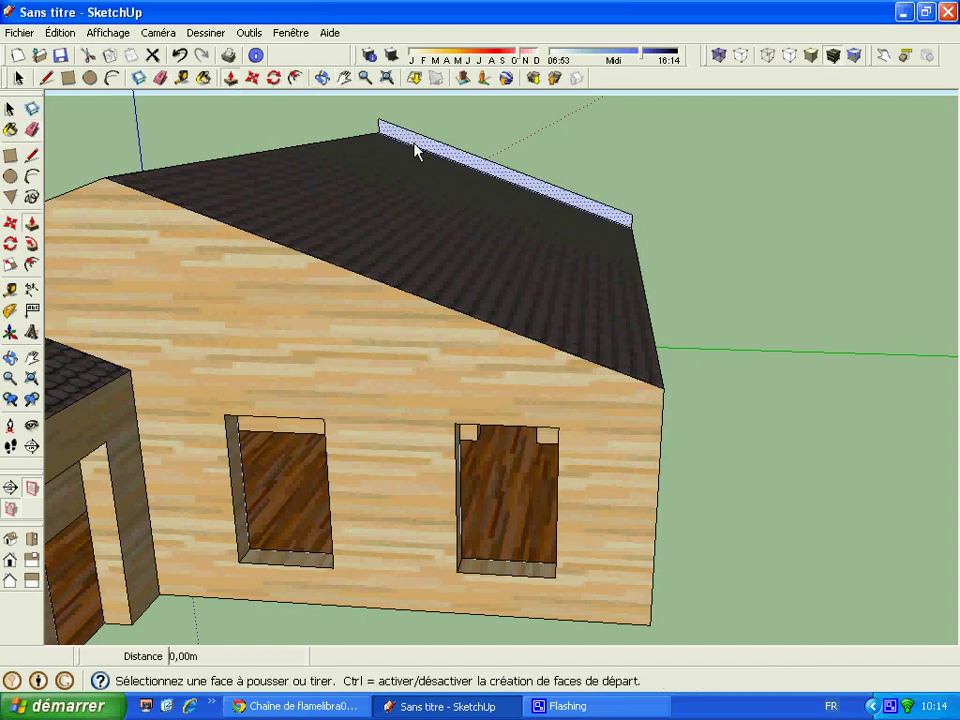
click(412, 140)
click(242, 246)
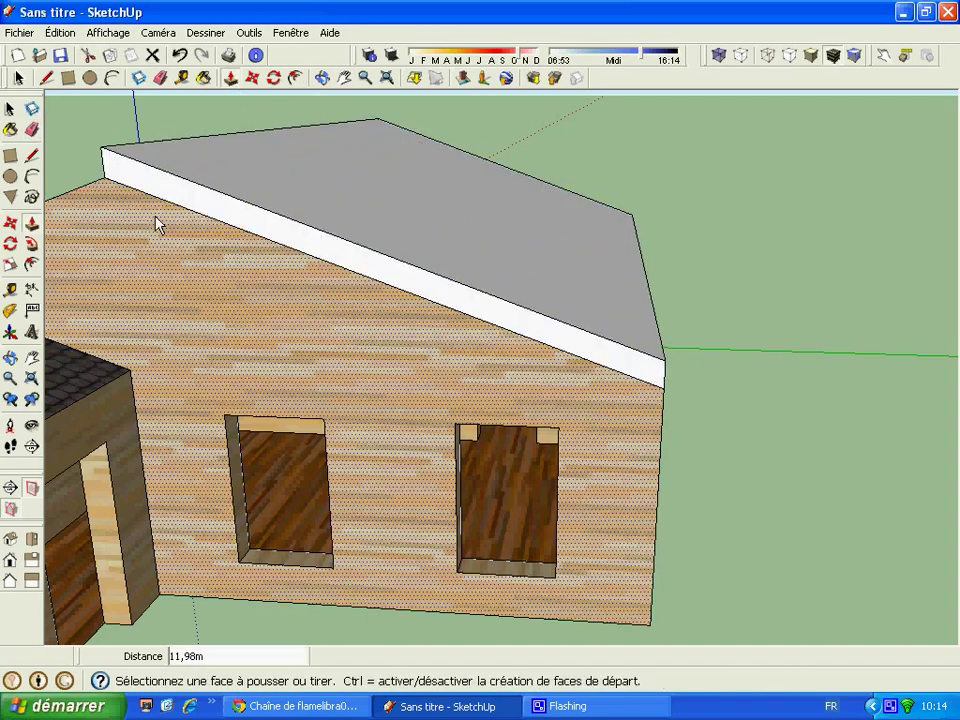
- Erase the edge under the fascia band, undo it, and orbit to view the house from above
click(160, 79)
drag(208, 220, 199, 249)
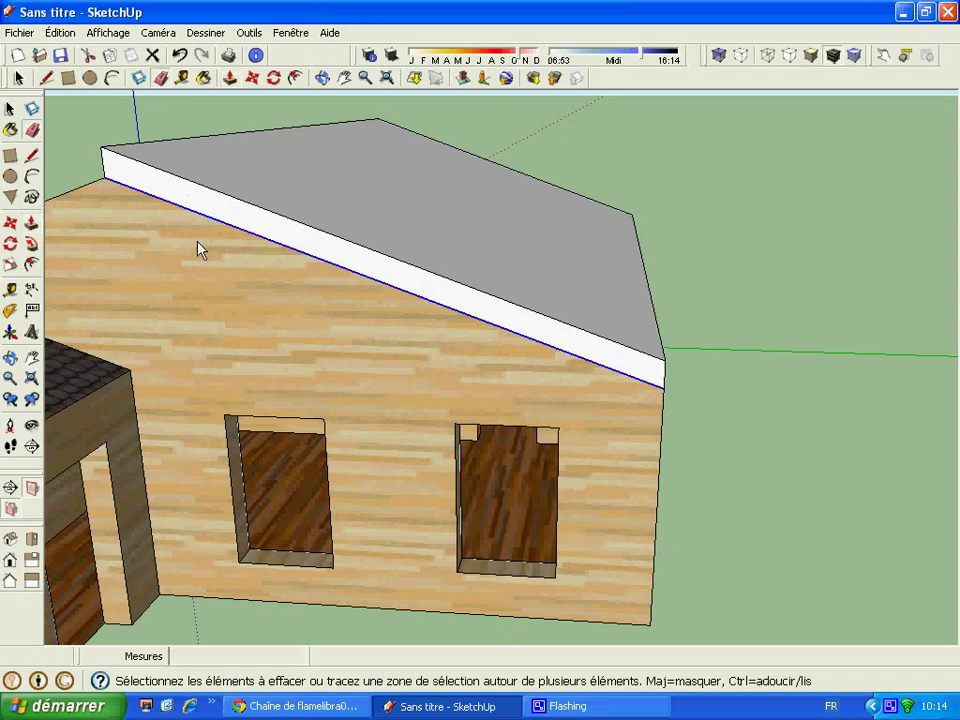
click(182, 56)
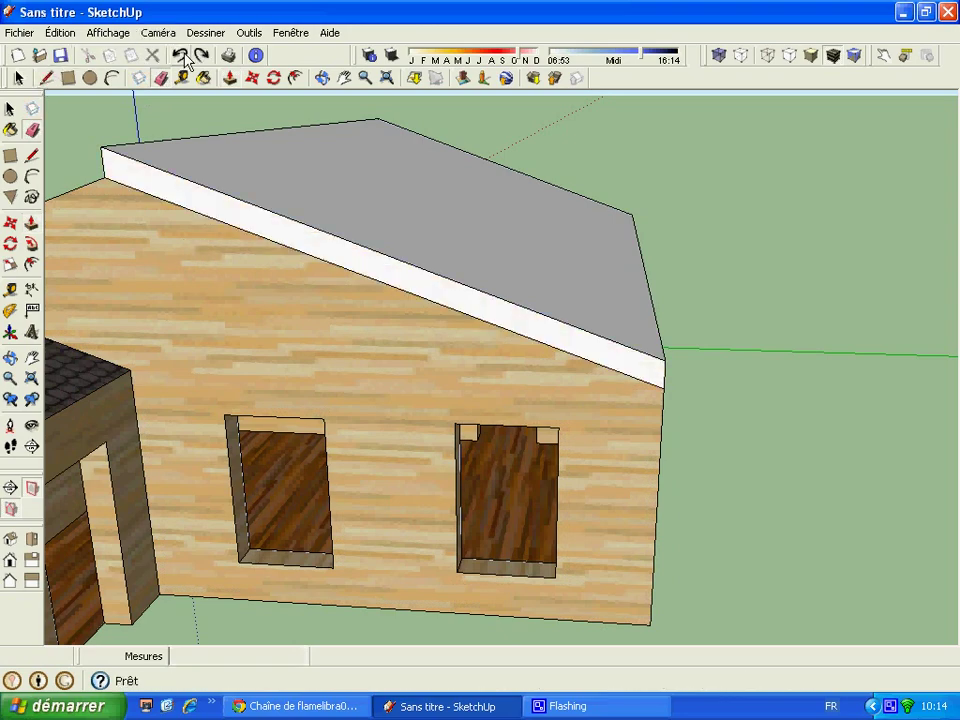
click(322, 78)
mouse_move(343, 242)
mouse_down()
mouse_move(300, 242)
mouse_move(523, 253)
mouse_move(306, 302)
mouse_move(639, 257)
mouse_move(658, 245)
mouse_move(557, 321)
mouse_move(120, 232)
mouse_up()
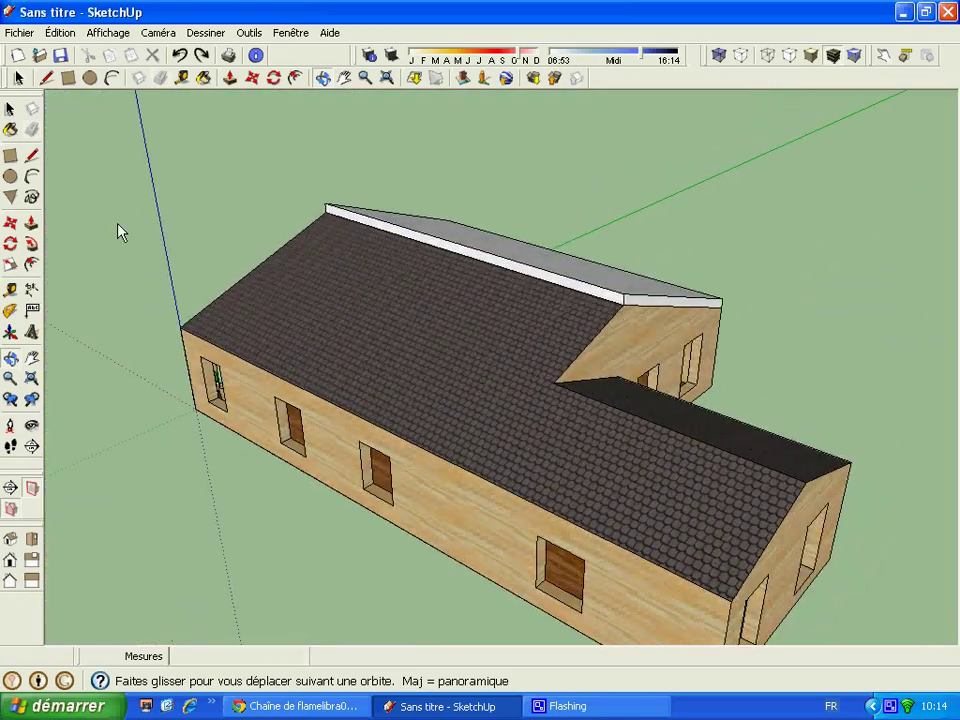
- Draw a guide line from the main roof's left corner up to the ridge peak
click(48, 78)
click(186, 328)
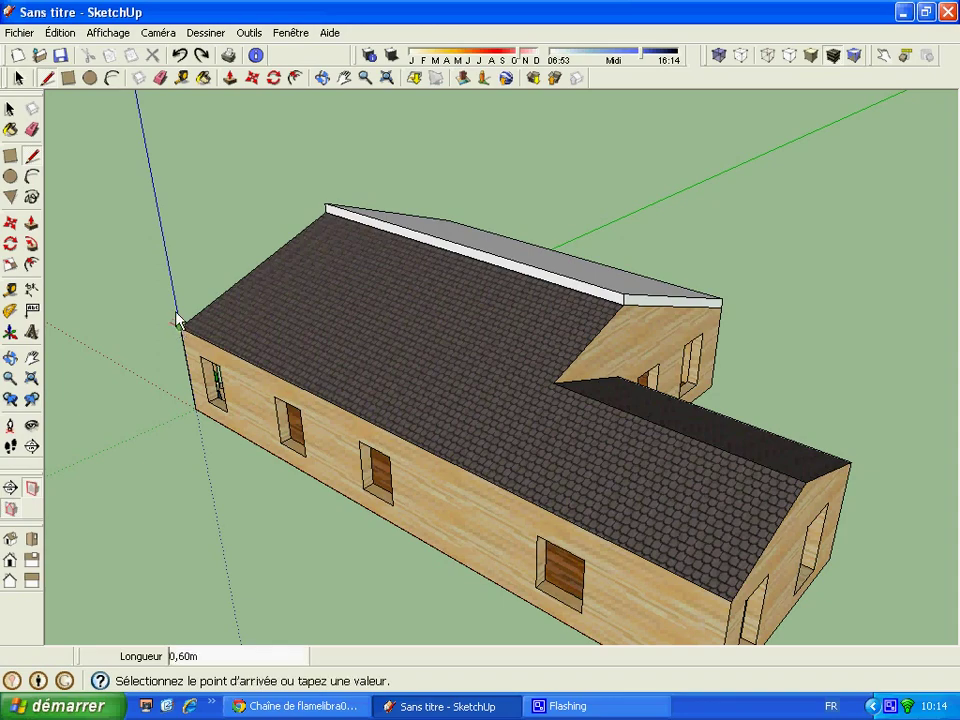
scroll(190, 328, up, 2)
scroll(192, 326, up, 1)
key(Escape)
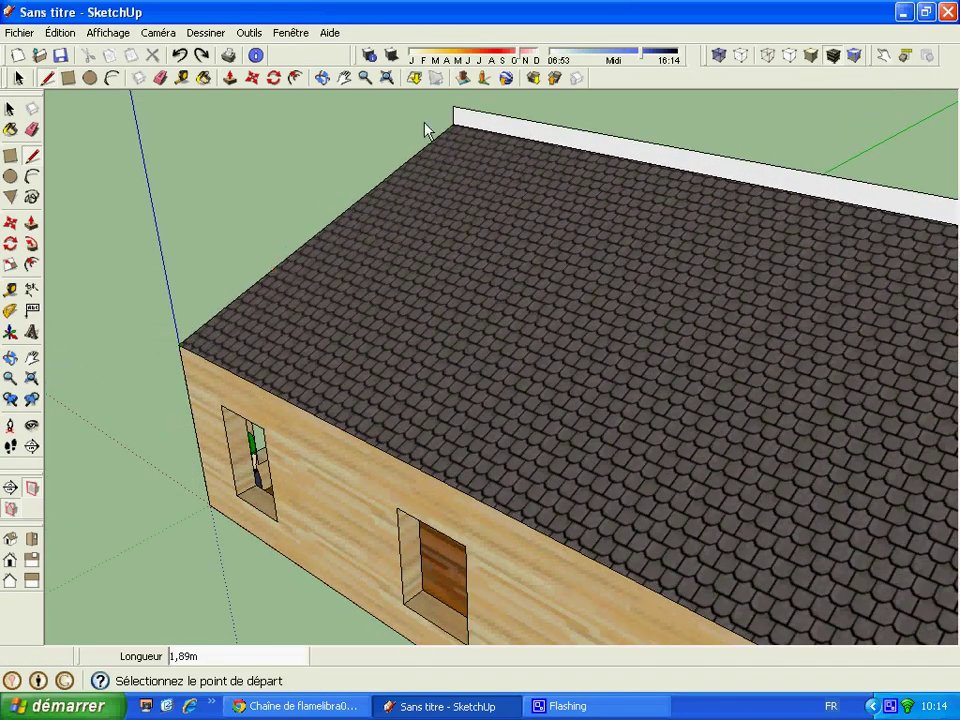
click(453, 112)
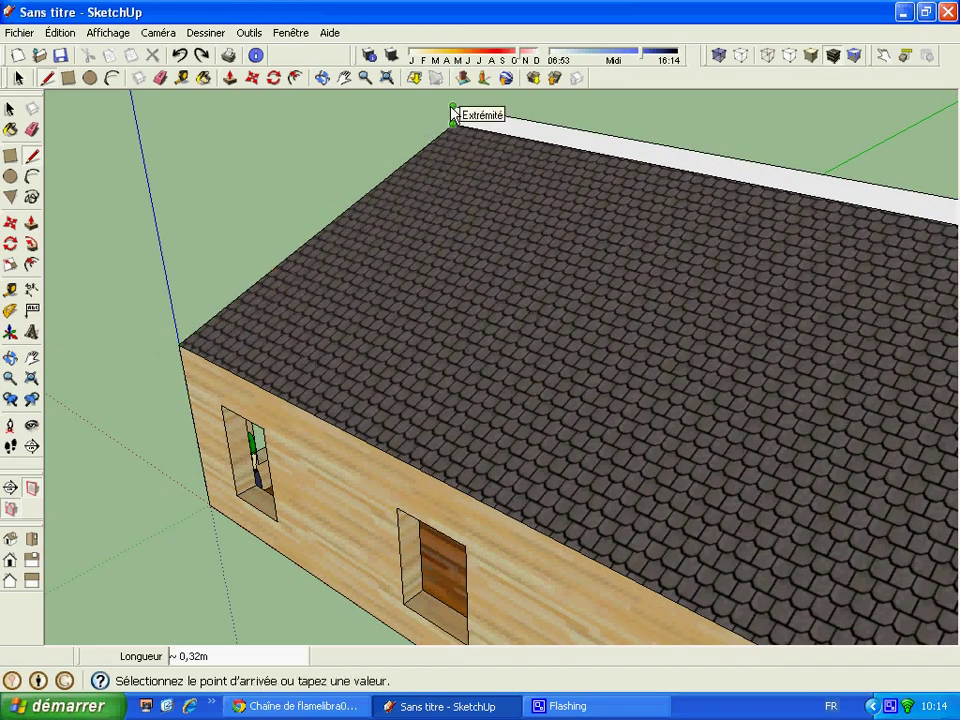
key(Escape)
scroll(145, 356, up, 2)
scroll(150, 354, up, 1)
click(152, 342)
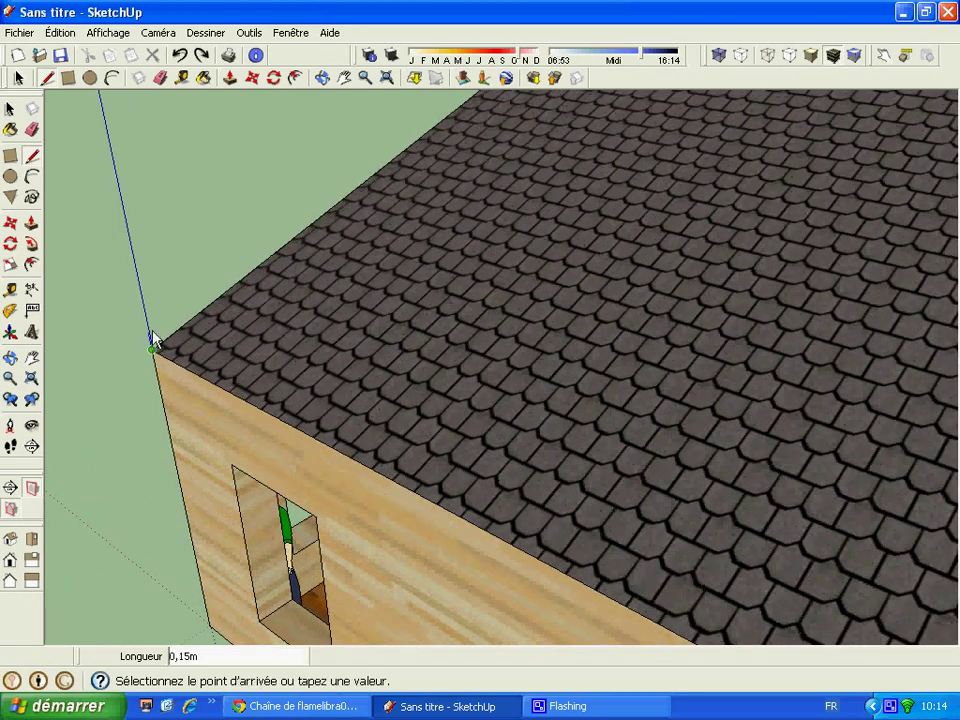
click(157, 320)
scroll(160, 321, down, 2)
scroll(183, 387, down, 2)
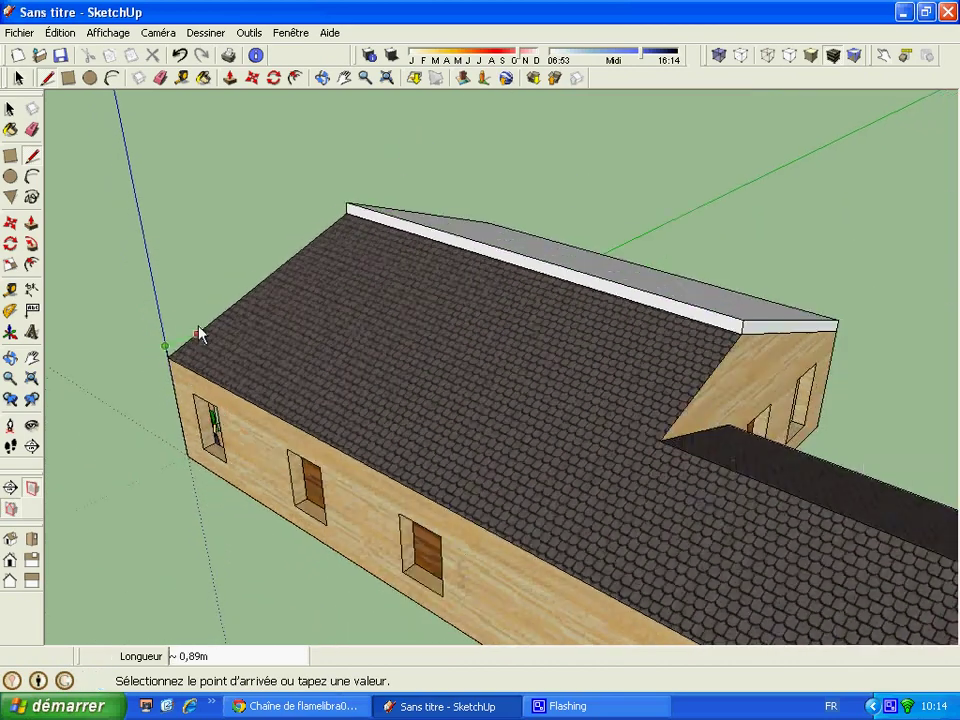
click(348, 206)
scroll(167, 333, down, 2)
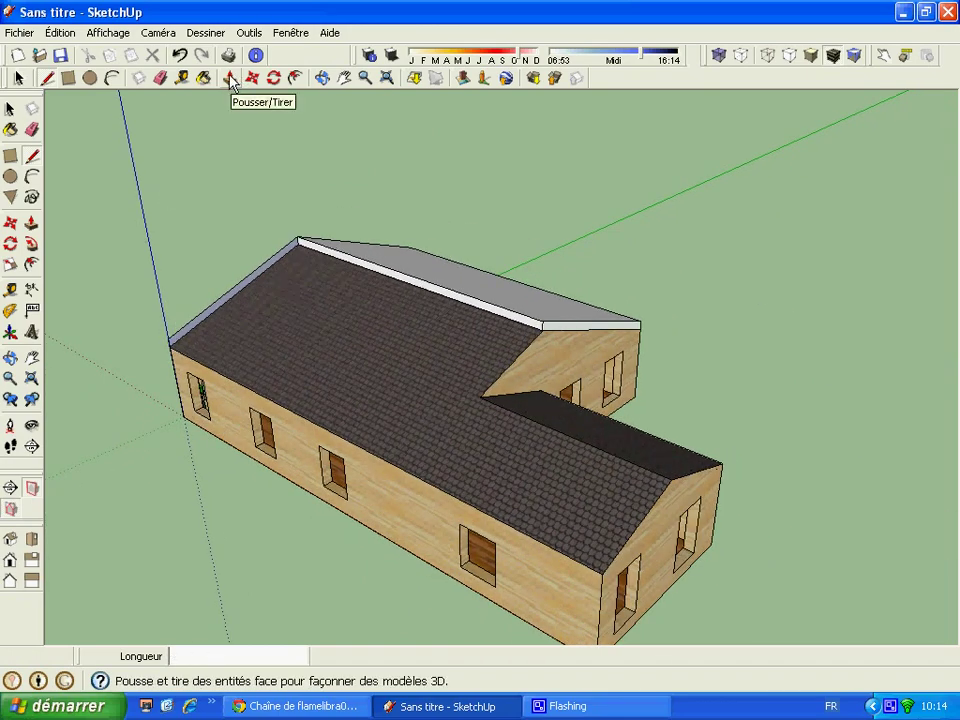
- Push/Pull the near main-roof slope 11,98m into a thick slab
click(230, 80)
click(198, 323)
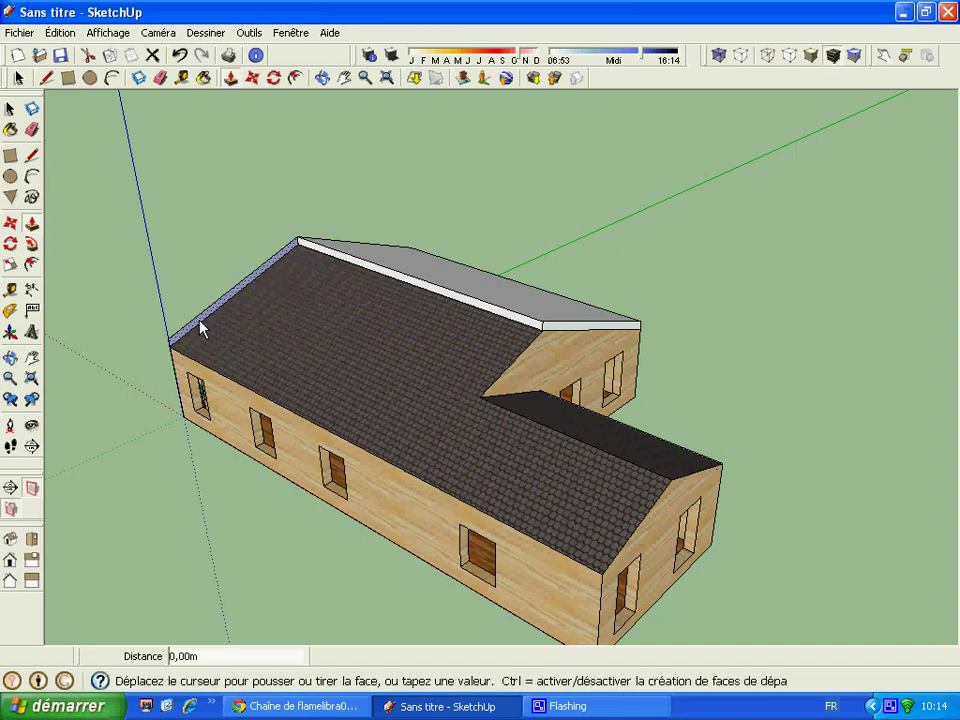
click(536, 386)
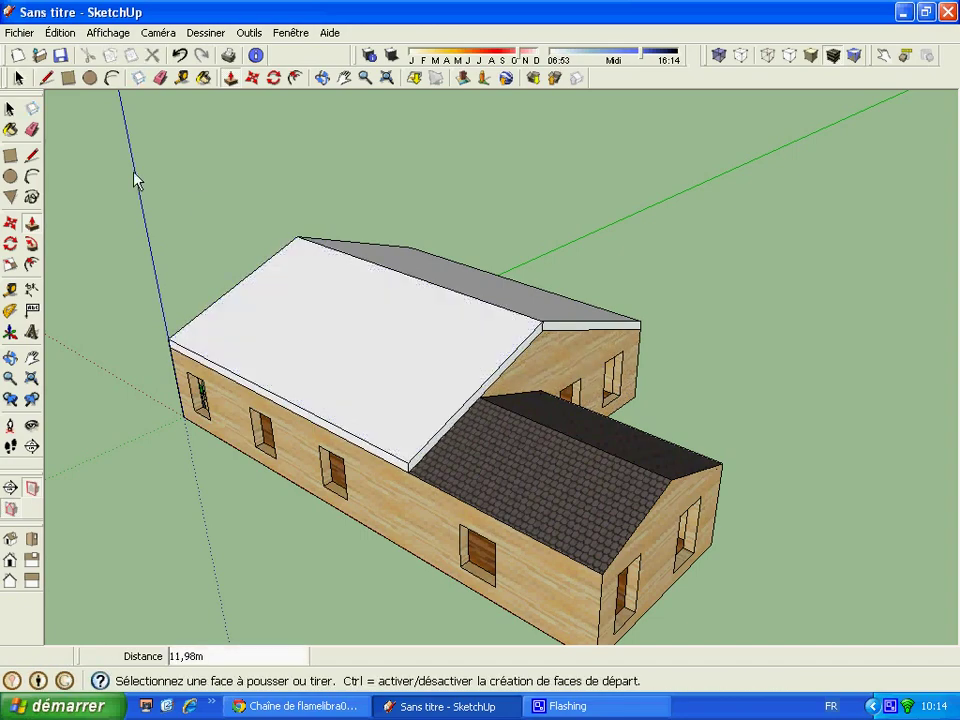
- Draw a line from the roof junction edge to the roof edge midpoint
click(45, 78)
scroll(488, 403, up, 3)
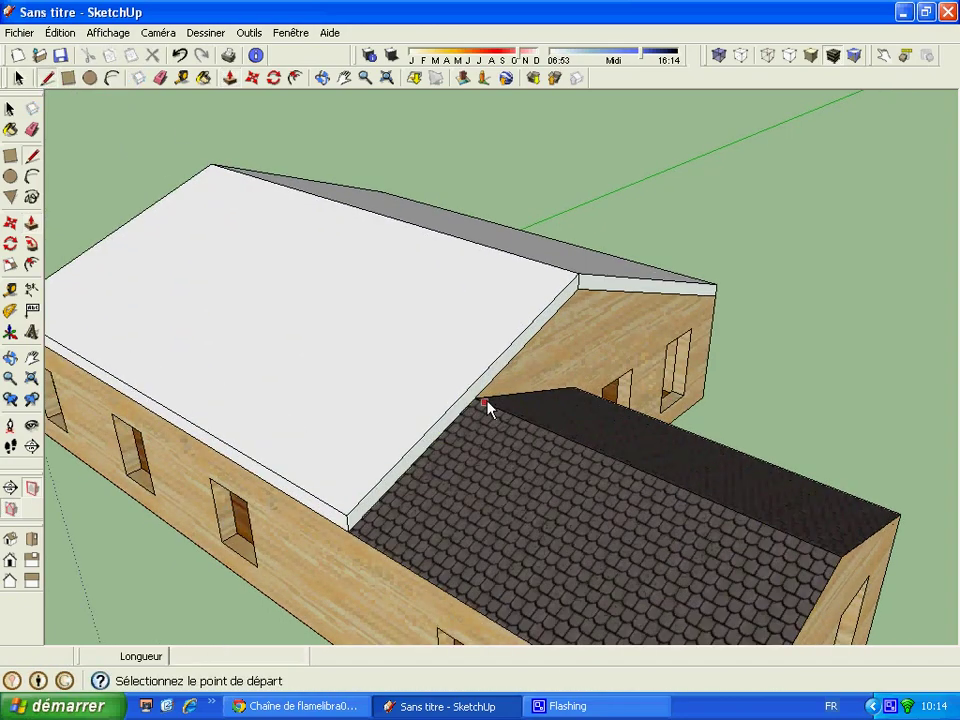
scroll(486, 403, up, 1)
click(476, 399)
click(480, 386)
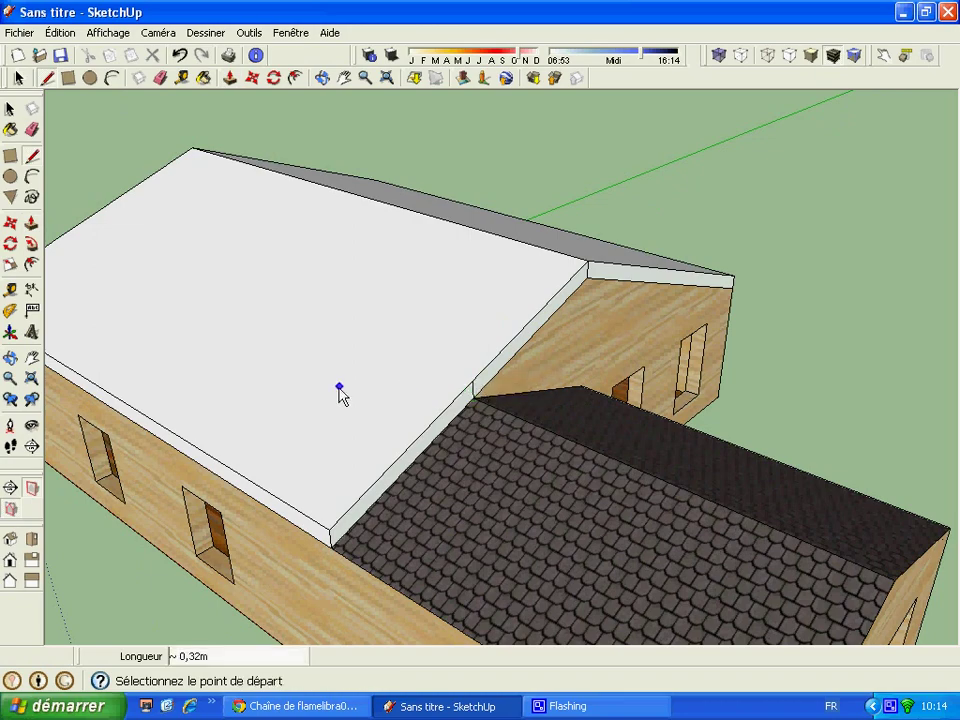
scroll(321, 397, down, 2)
- Push/Pull the wing roof 6,46m flush with the main roof and orbit to its gable
click(231, 79)
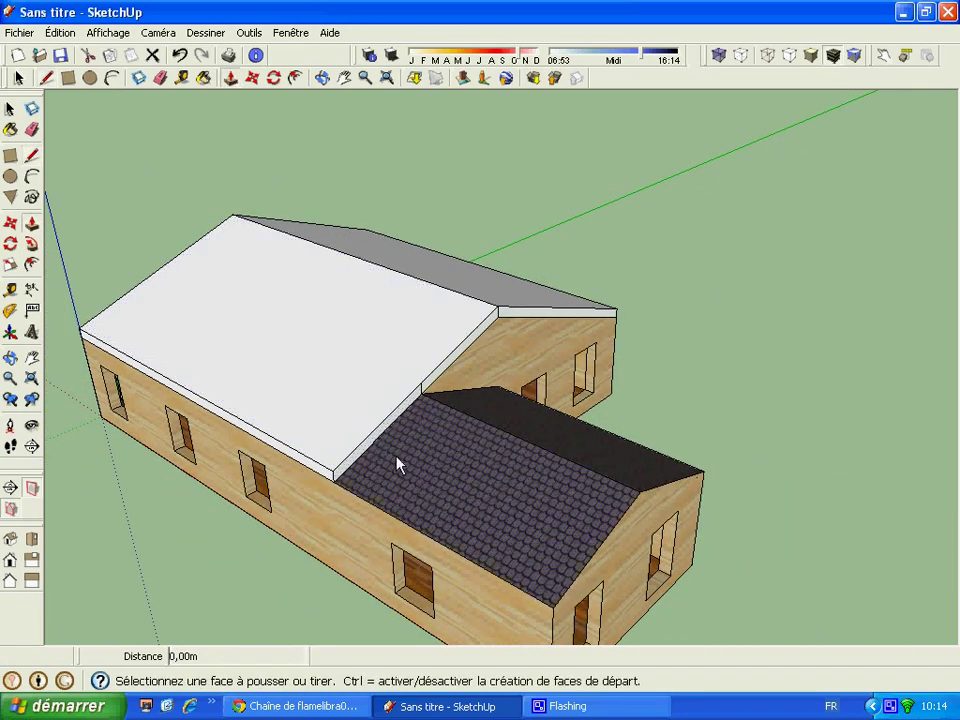
drag(376, 437, 547, 544)
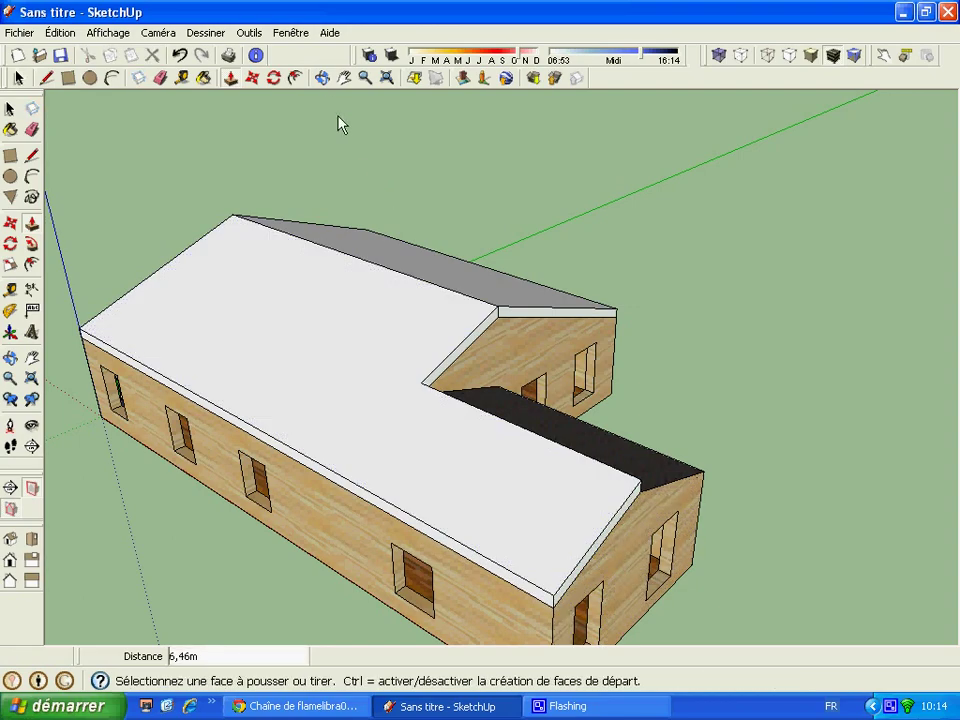
click(321, 78)
mouse_move(518, 518)
mouse_down()
mouse_move(326, 499)
mouse_move(439, 463)
mouse_move(309, 489)
mouse_move(280, 440)
mouse_up()
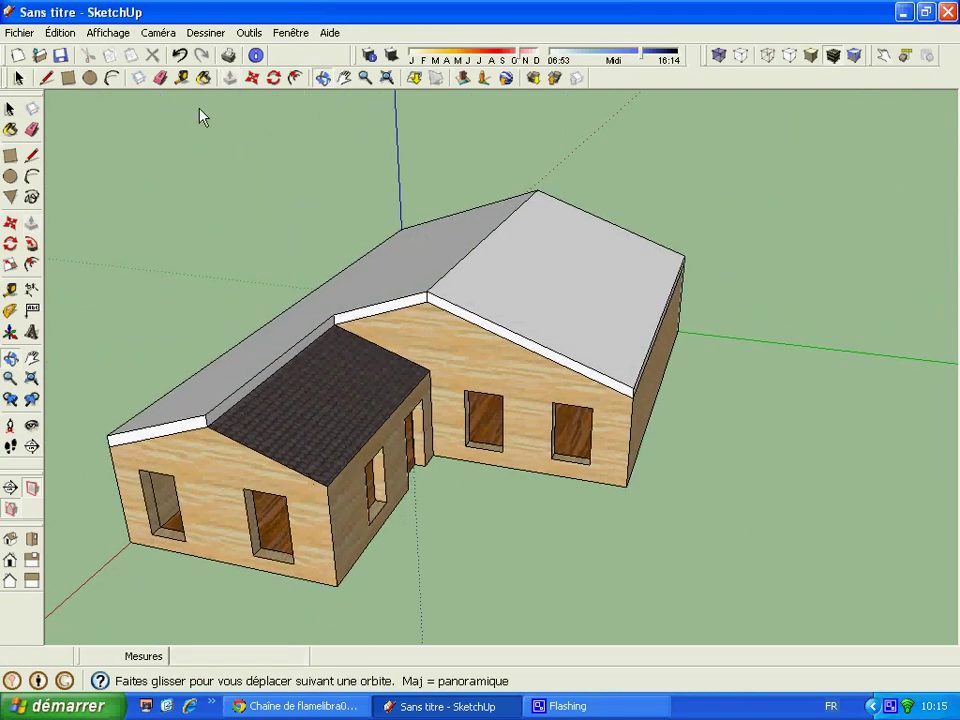
- Trace the wing roof edge from its ridge end and close the fascia face
click(45, 78)
click(206, 414)
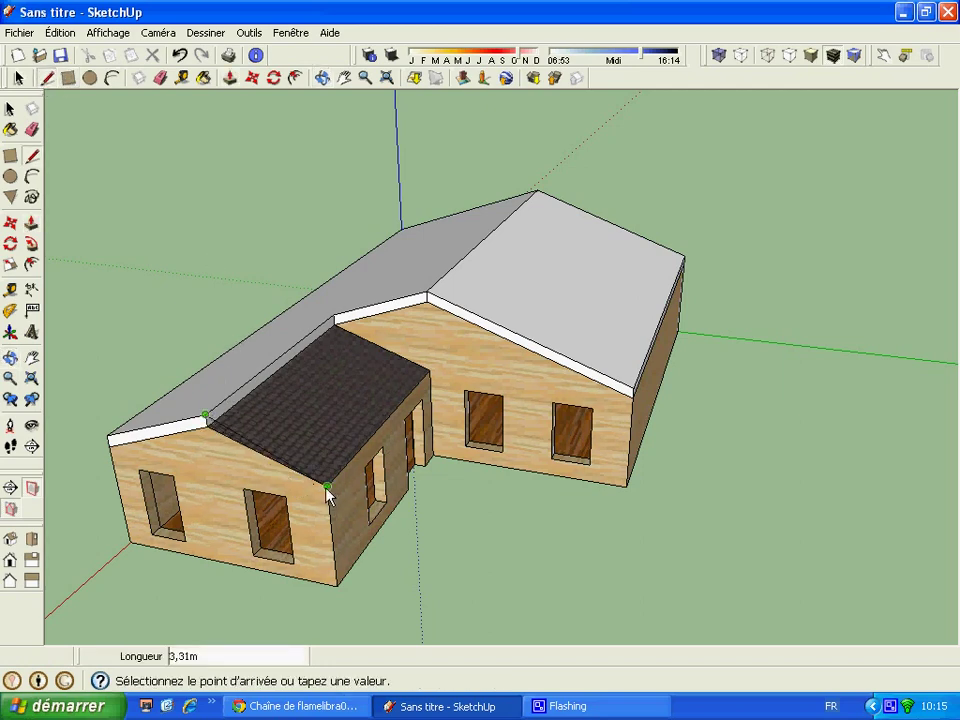
click(322, 473)
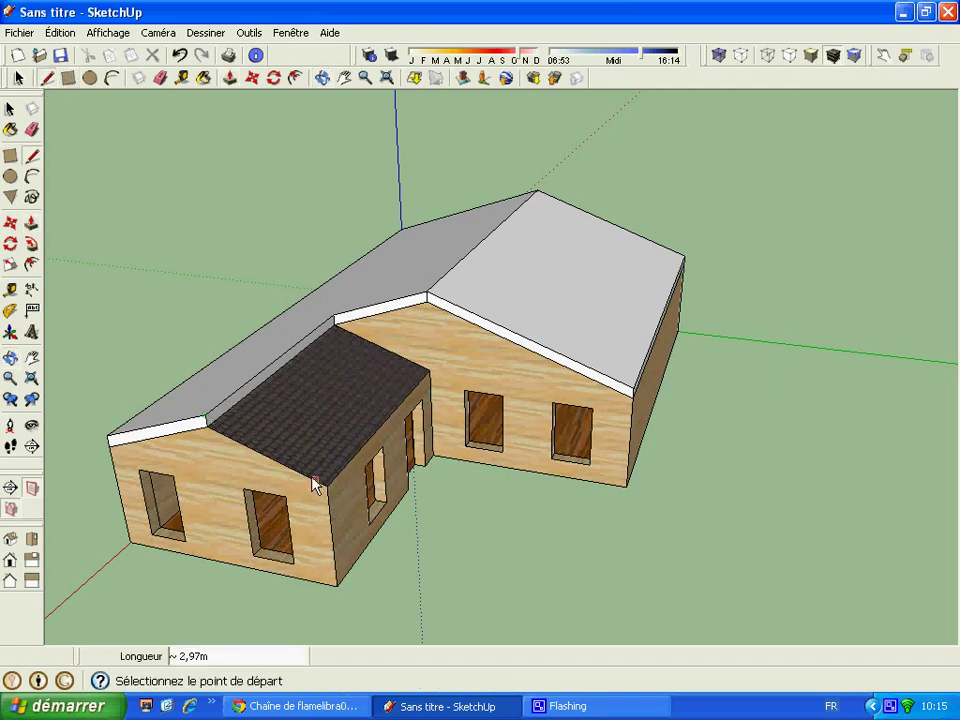
click(310, 478)
scroll(326, 480, up, 1)
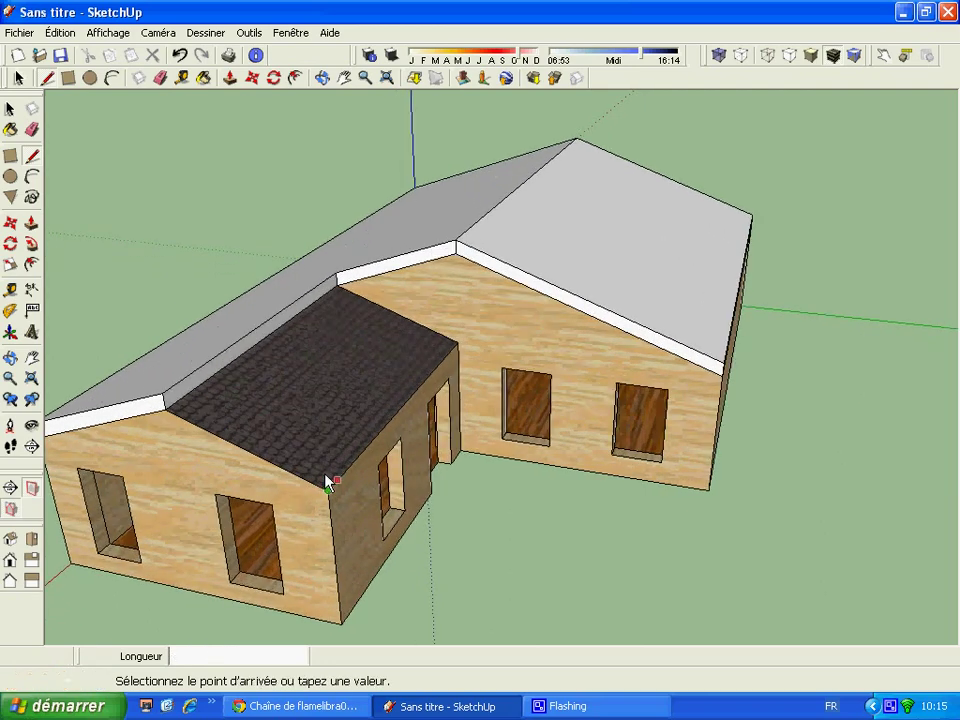
scroll(326, 480, up, 2)
scroll(328, 482, up, 2)
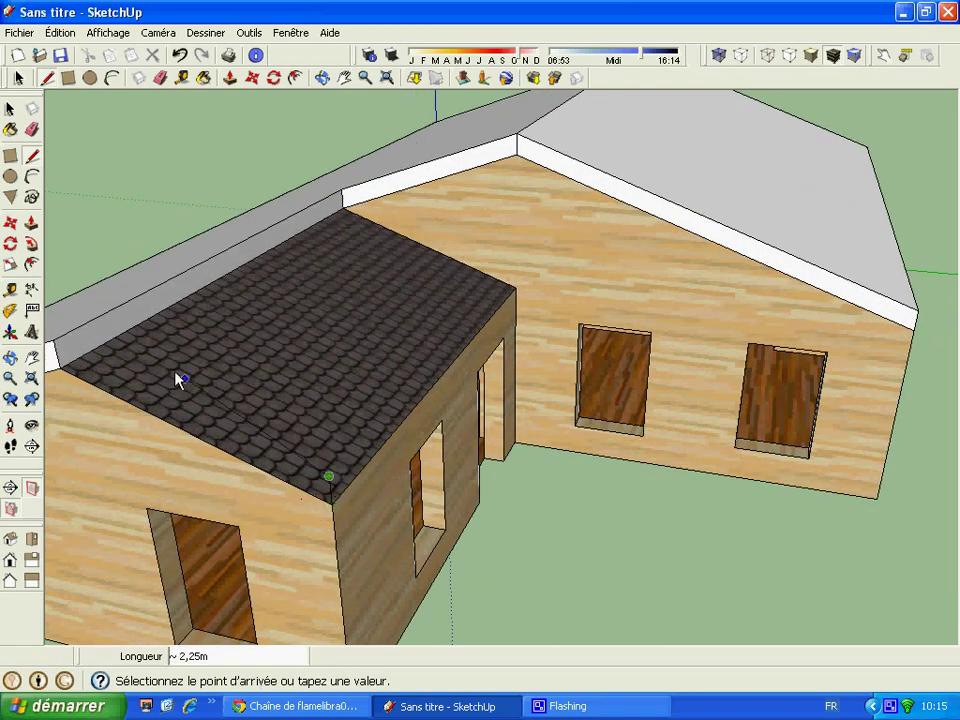
click(57, 342)
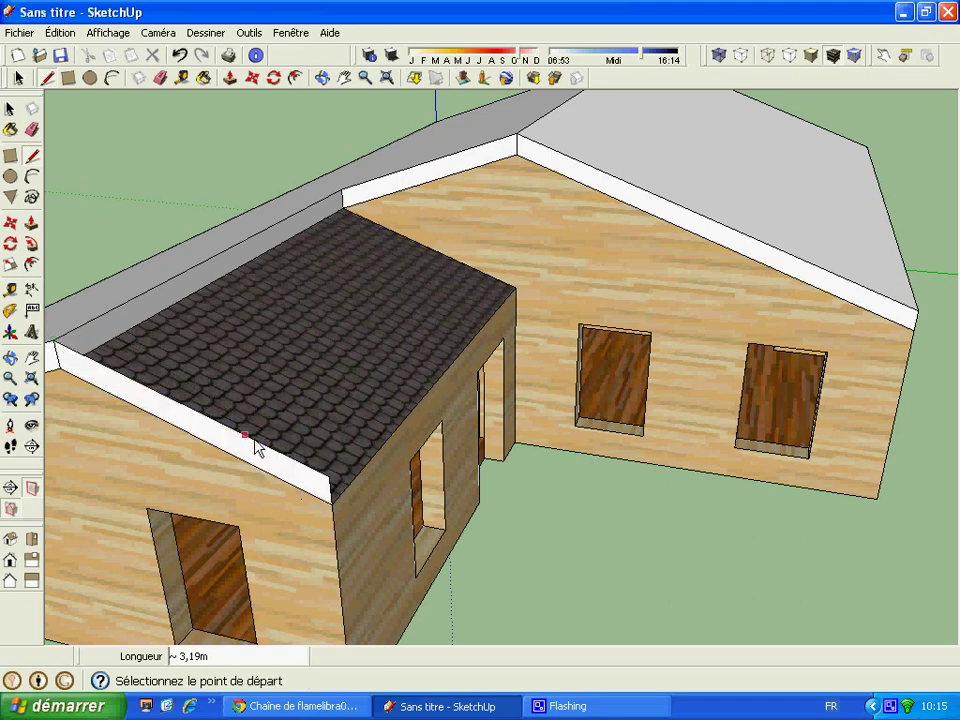
- Draw edges between the wing roof's corners to close the slab faces, then orbit around
click(330, 478)
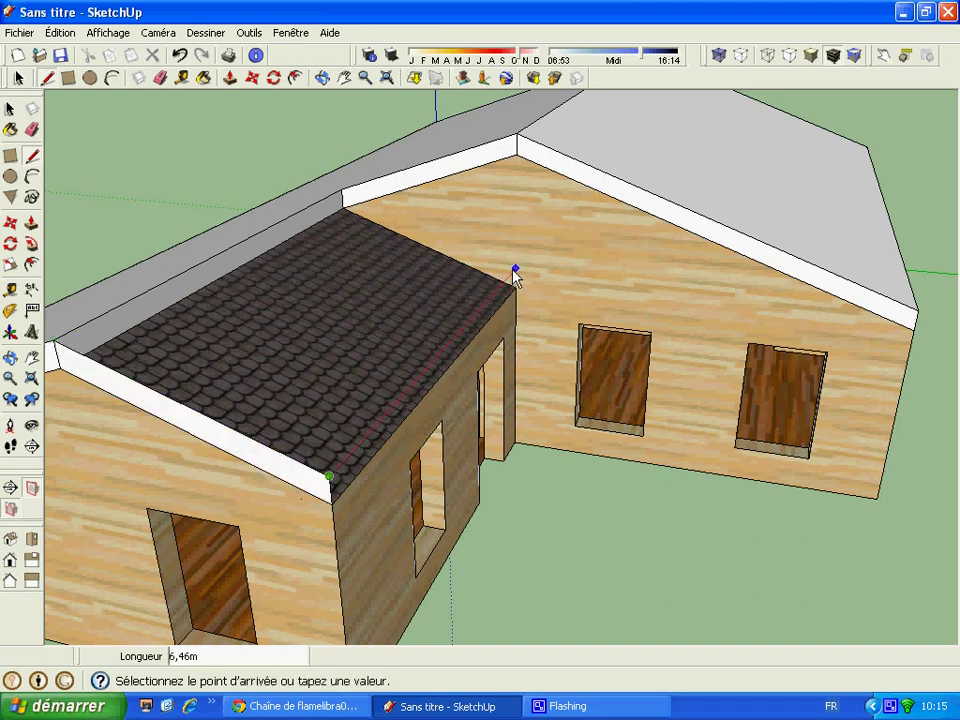
click(514, 272)
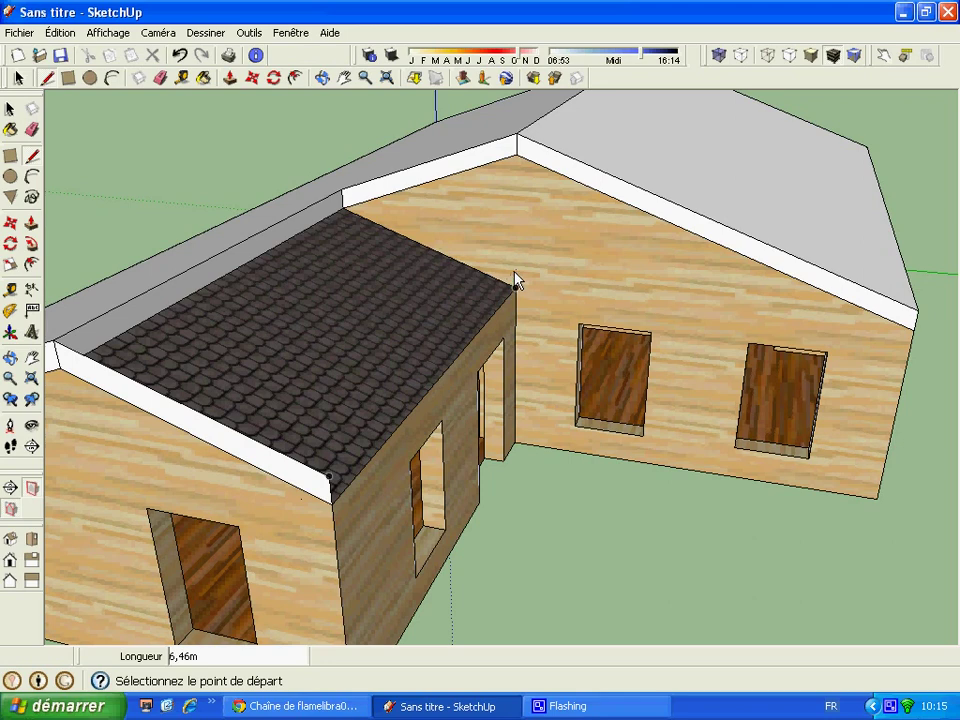
click(514, 280)
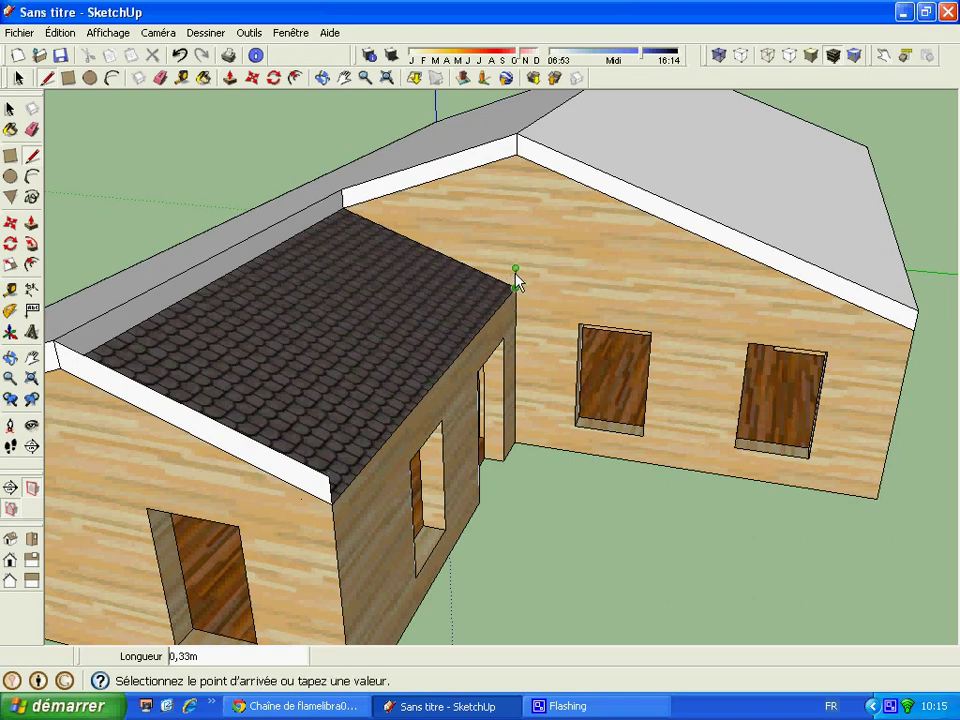
click(516, 282)
click(330, 479)
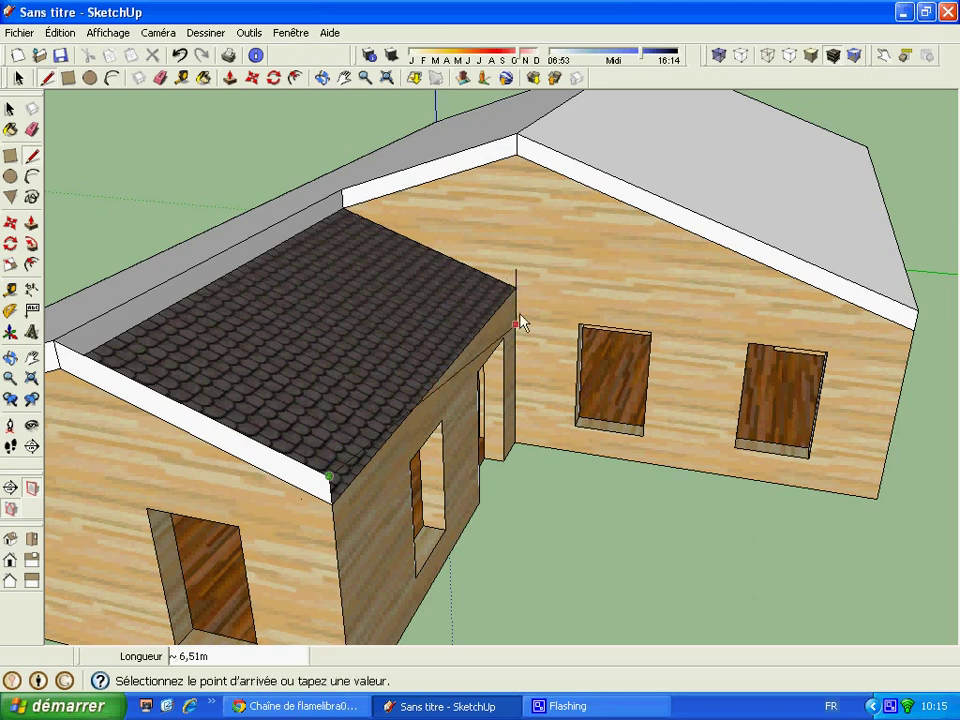
click(515, 272)
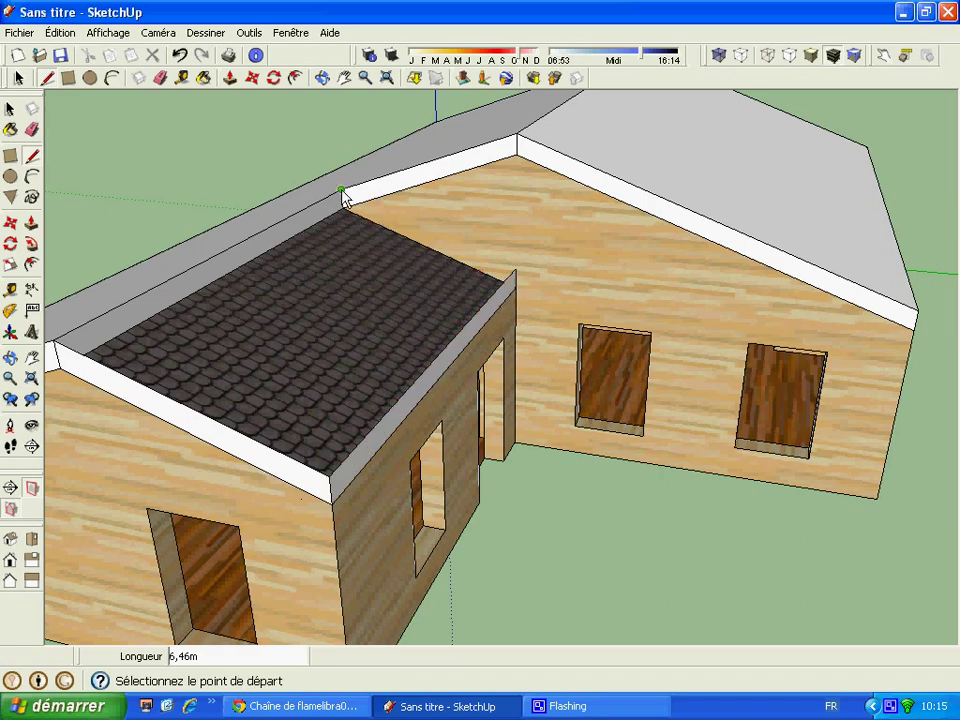
click(345, 193)
click(515, 272)
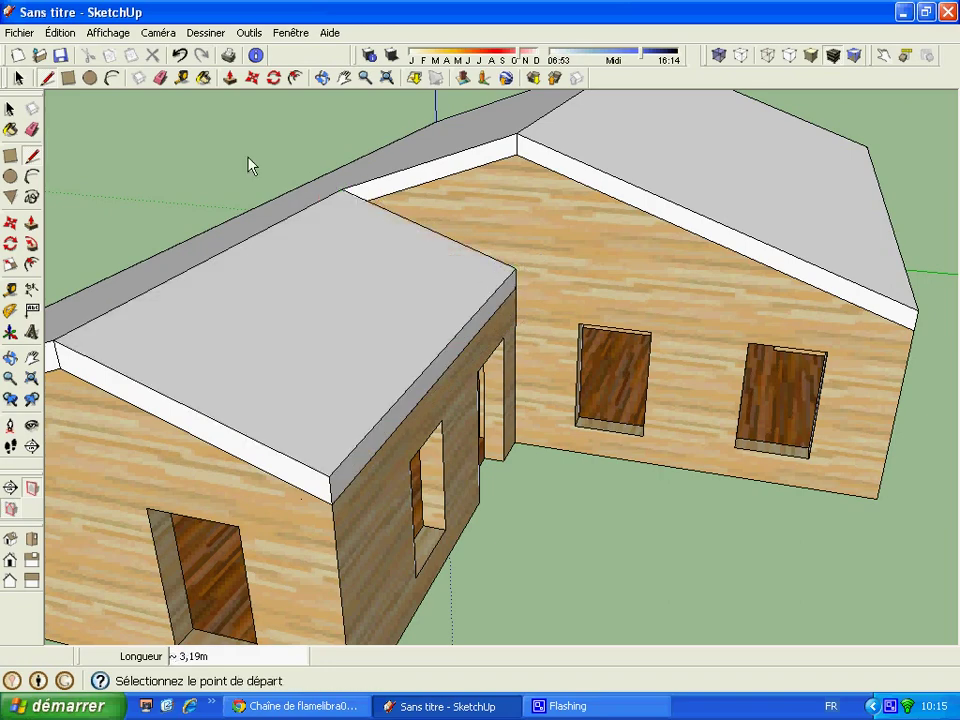
click(322, 78)
drag(300, 140, 140, 105)
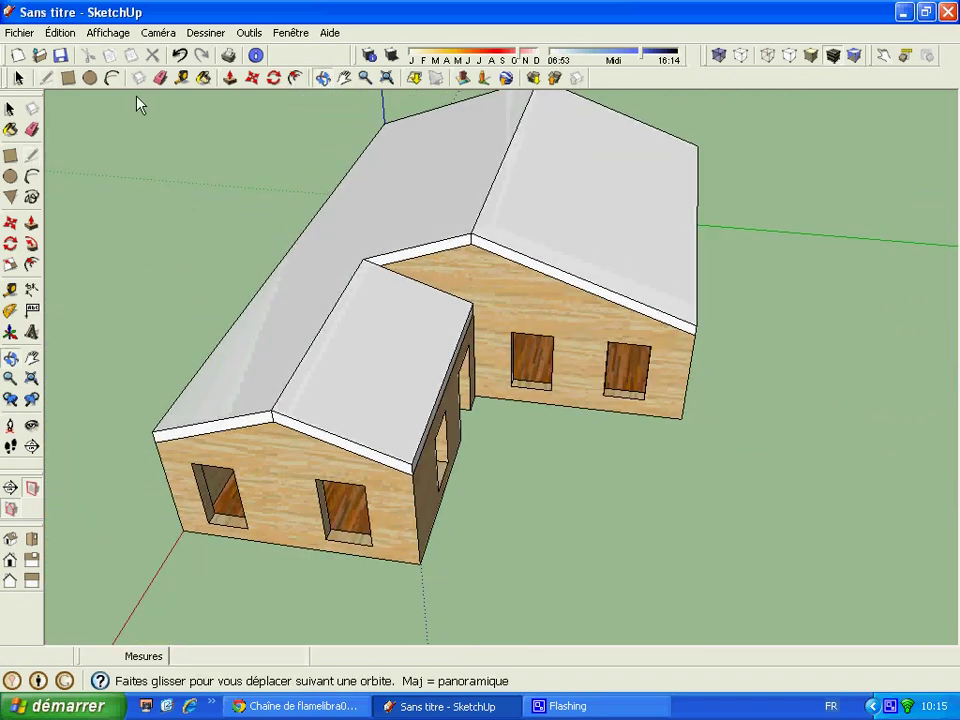
click(159, 78)
scroll(470, 240, up, 3)
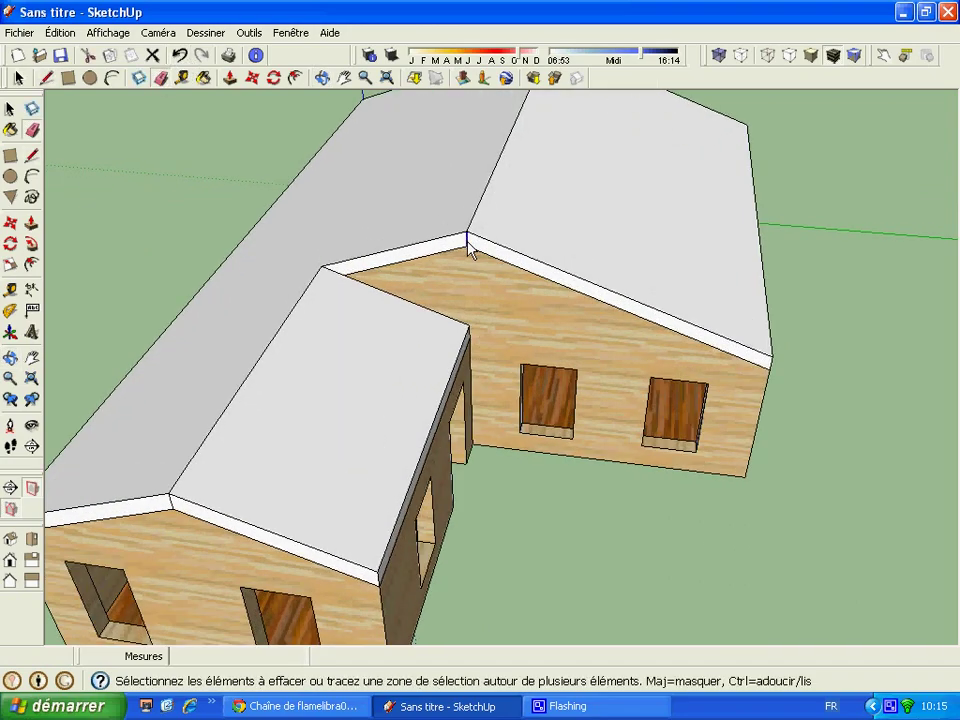
scroll(467, 245, down, 3)
click(328, 79)
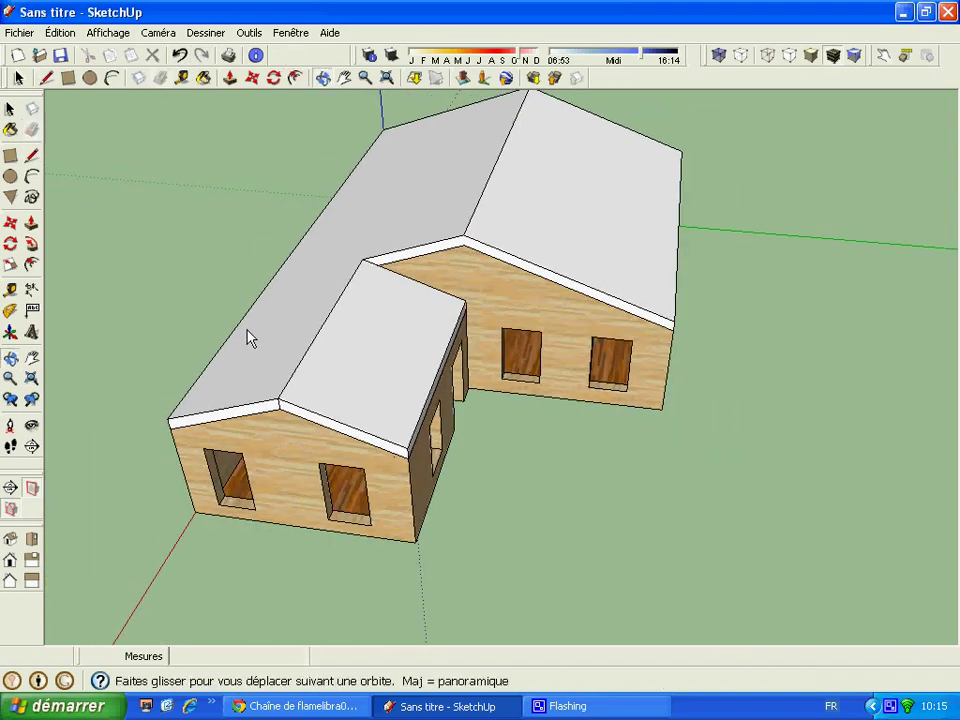
mouse_move(246, 336)
mouse_down()
mouse_move(379, 328)
mouse_move(111, 313)
mouse_move(452, 377)
mouse_move(838, 379)
mouse_move(486, 360)
mouse_move(681, 327)
mouse_move(660, 306)
mouse_move(497, 328)
mouse_up()
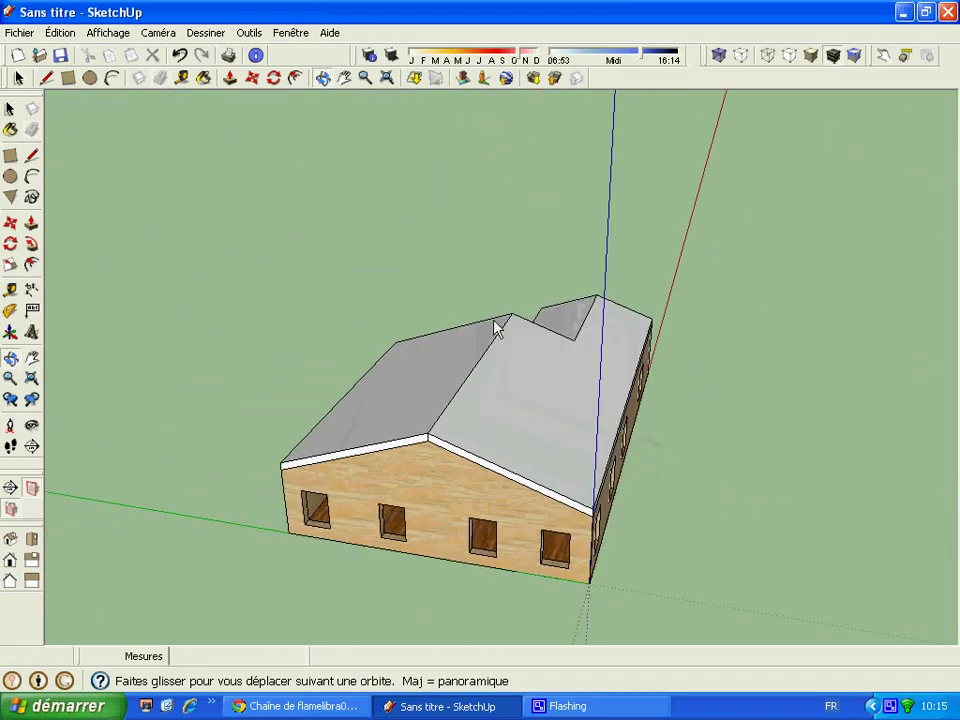
- Paint the right and front eave strips, both grey slopes and the gable face with dark shingles
click(205, 80)
click(703, 598)
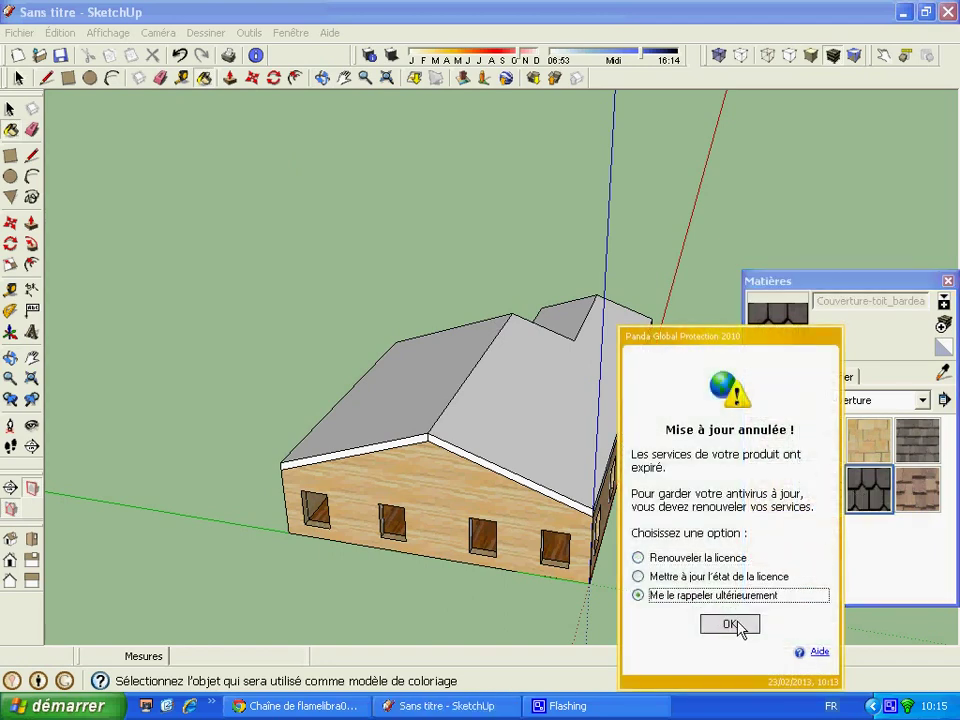
click(740, 624)
click(537, 493)
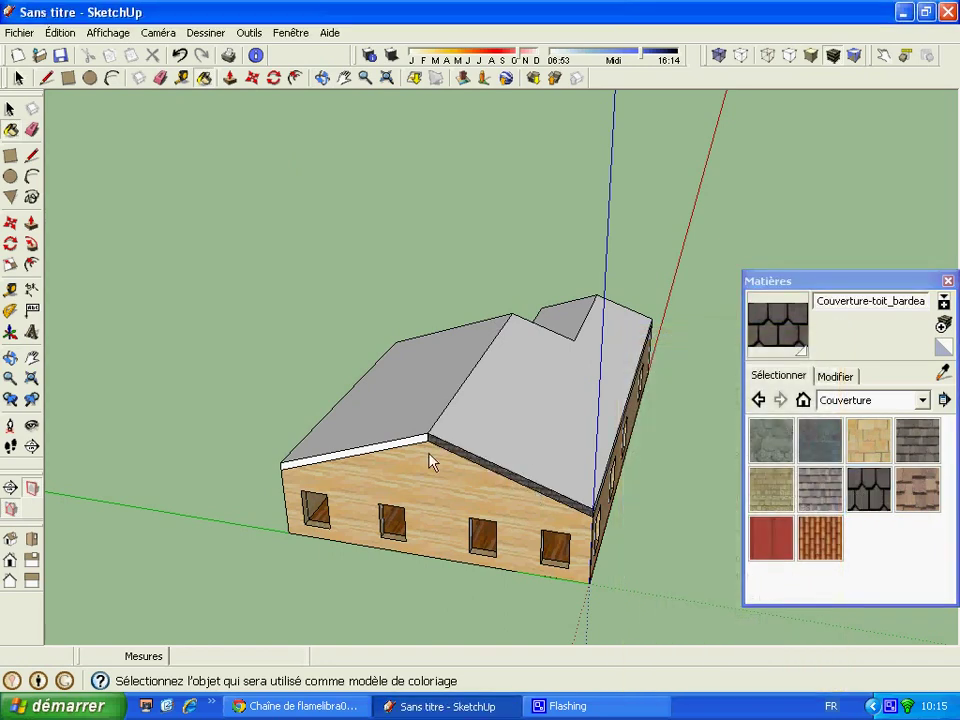
click(400, 450)
click(525, 401)
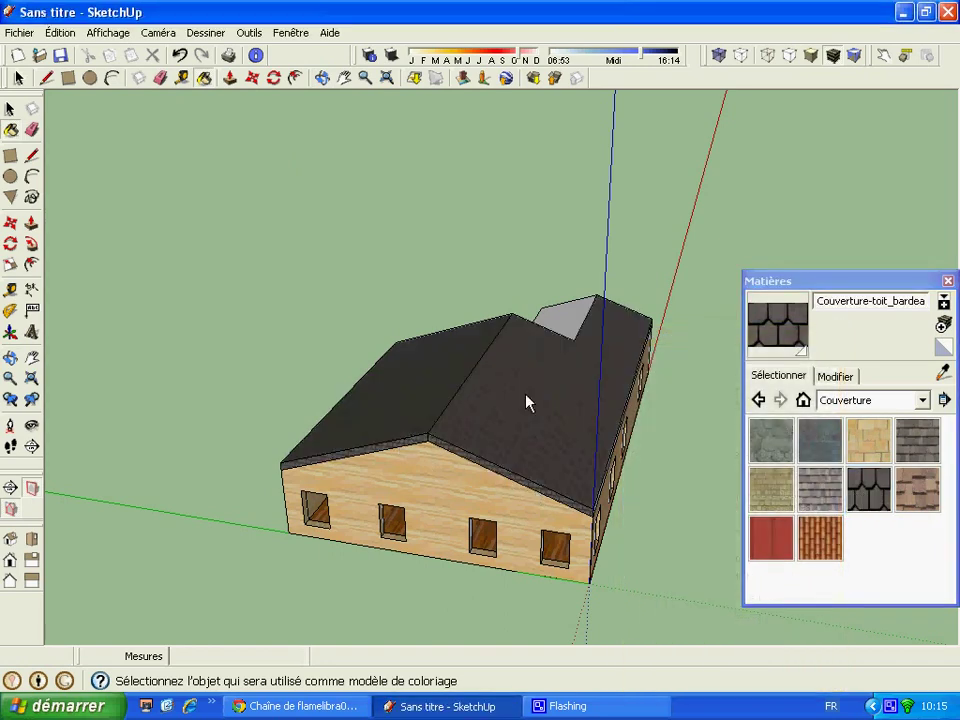
click(557, 316)
- Orbit to the L-shaped front and shingle the small white triangle at the left roof edge
click(321, 78)
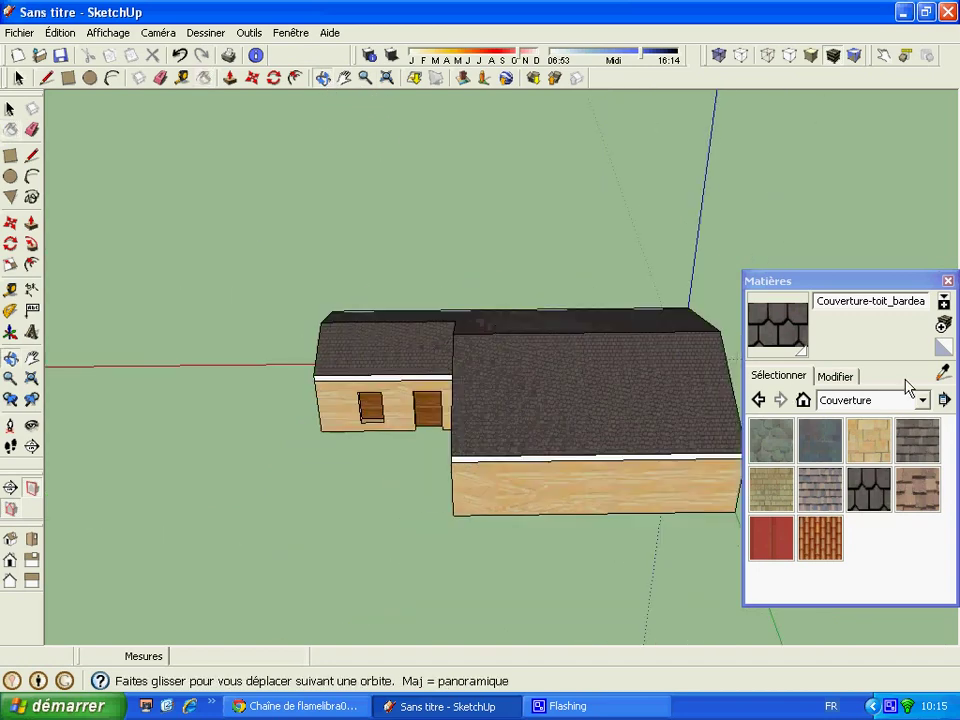
drag(696, 441, 297, 220)
click(204, 78)
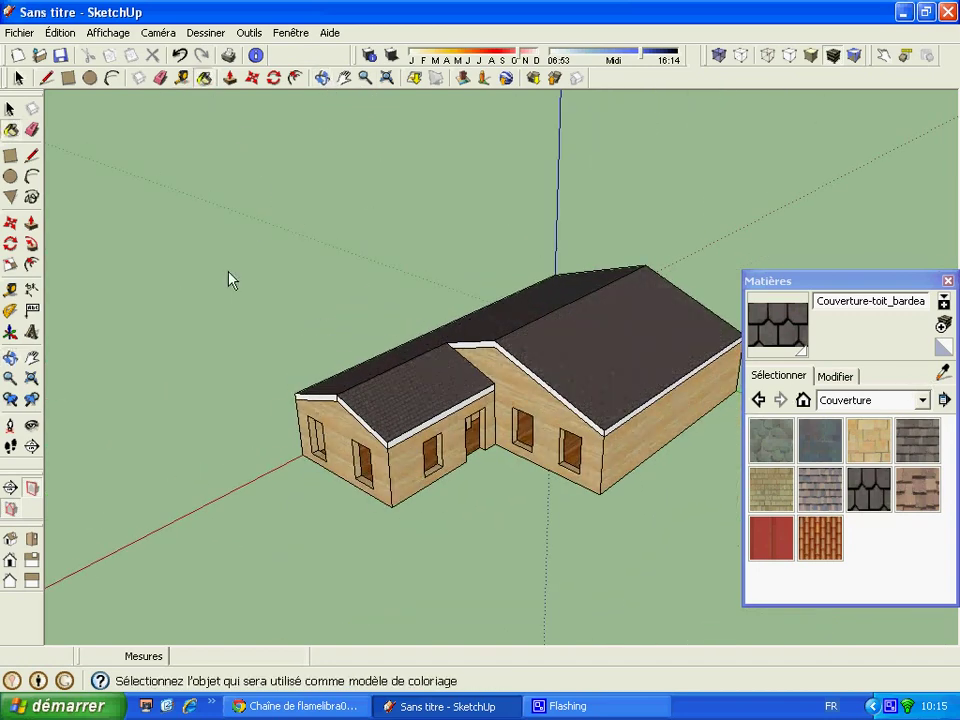
click(334, 403)
- Paint the white fascia on the right roof edge with the dark shingle texture
scroll(393, 440, up, 2)
scroll(396, 386, up, 3)
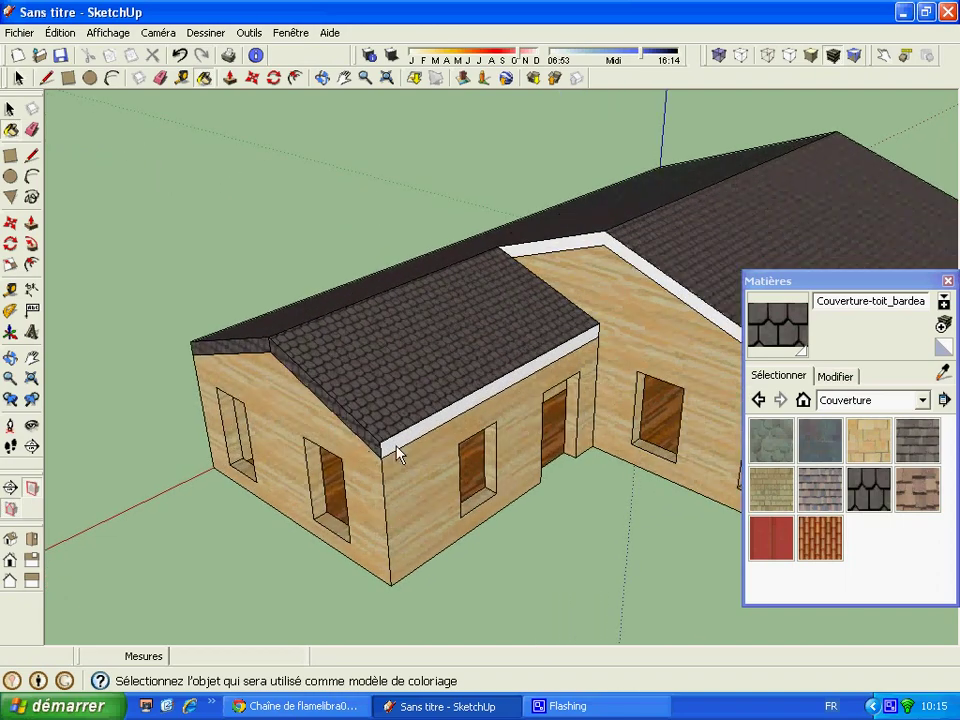
scroll(529, 424, down, 2)
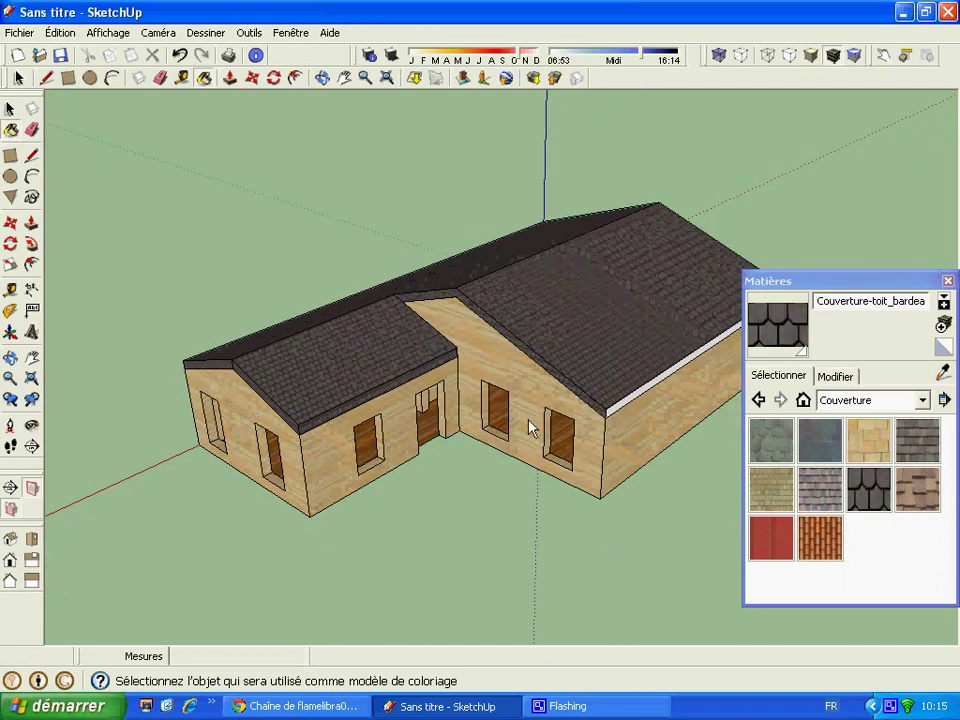
scroll(636, 392, up, 1)
scroll(632, 414, up, 2)
click(632, 412)
scroll(574, 422, down, 3)
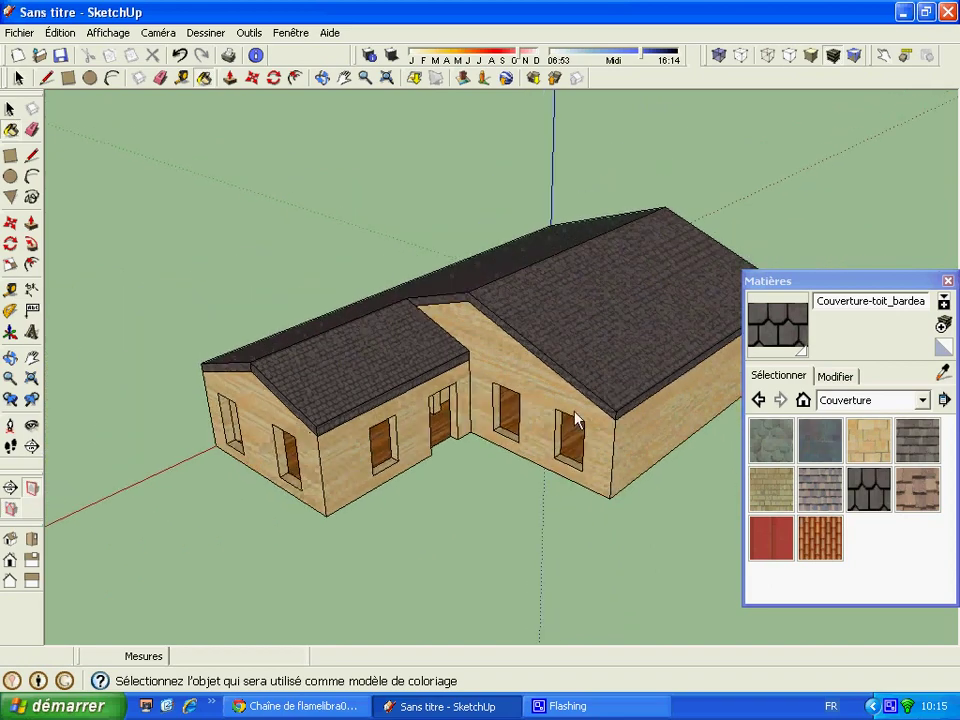
scroll(220, 362, up, 2)
click(160, 78)
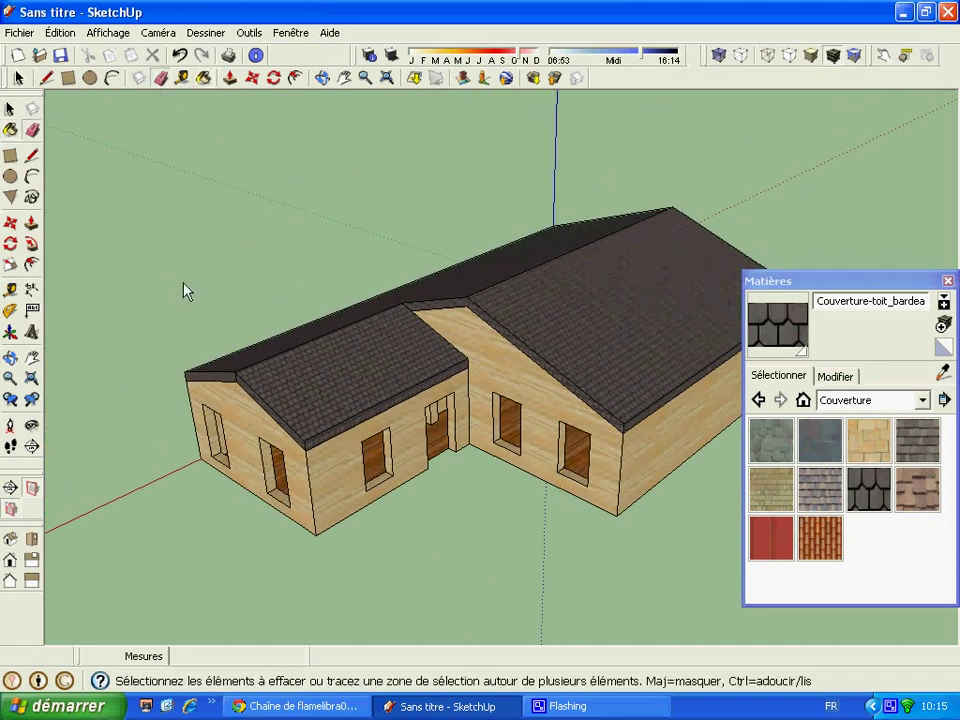
scroll(200, 330, up, 2)
scroll(240, 373, up, 2)
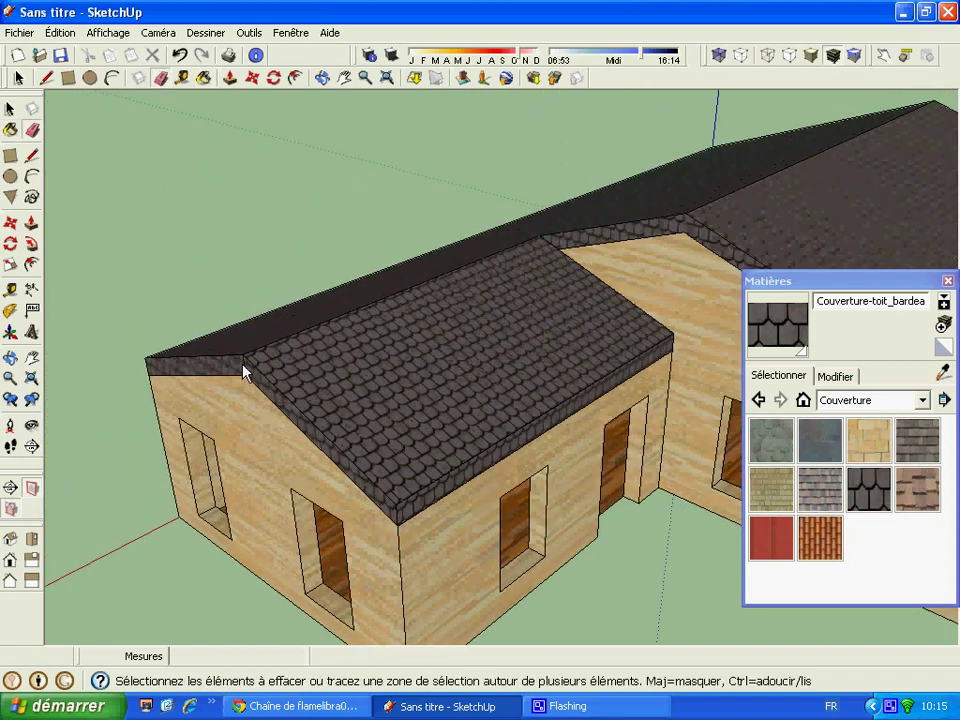
- Orbit to the long side and try shingles, then Spanish tile, on the fascia band
click(322, 78)
drag(233, 268, 480, 260)
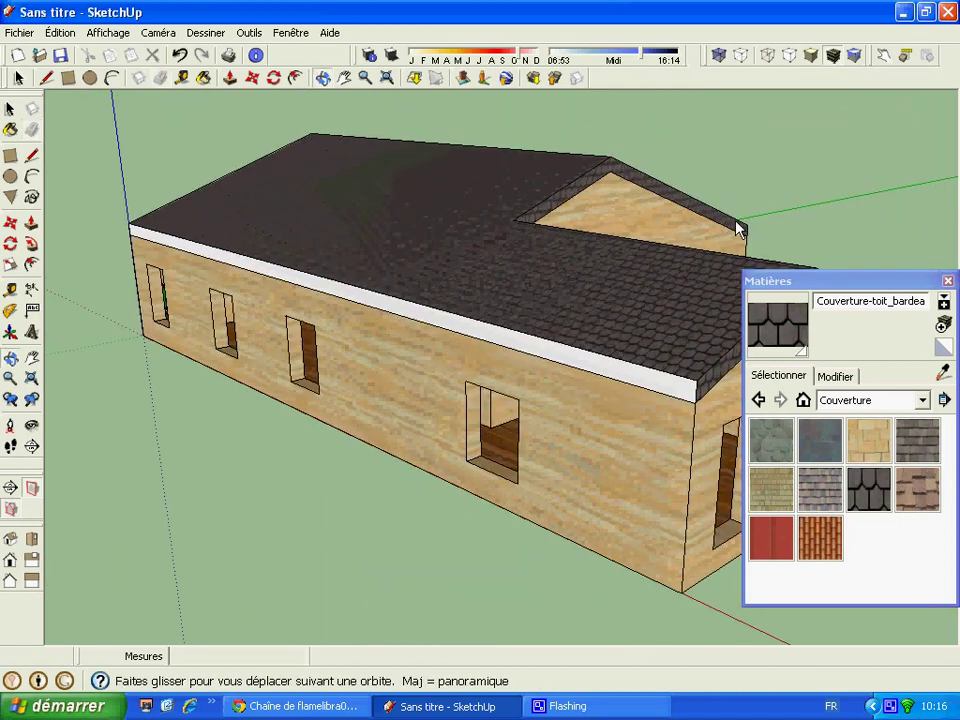
click(880, 503)
click(643, 393)
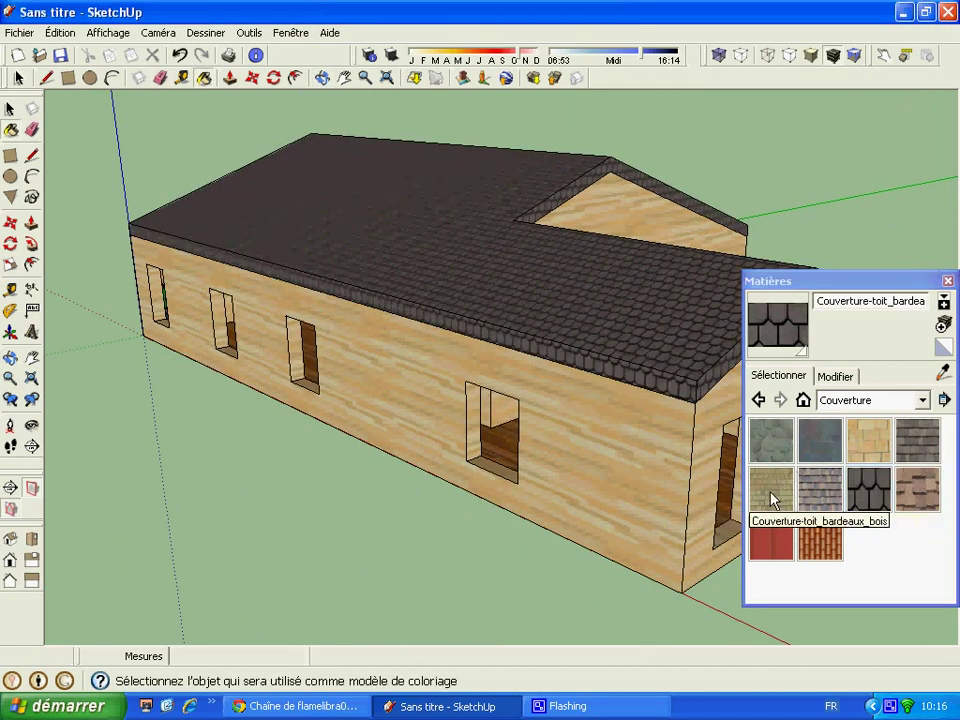
click(817, 533)
click(660, 388)
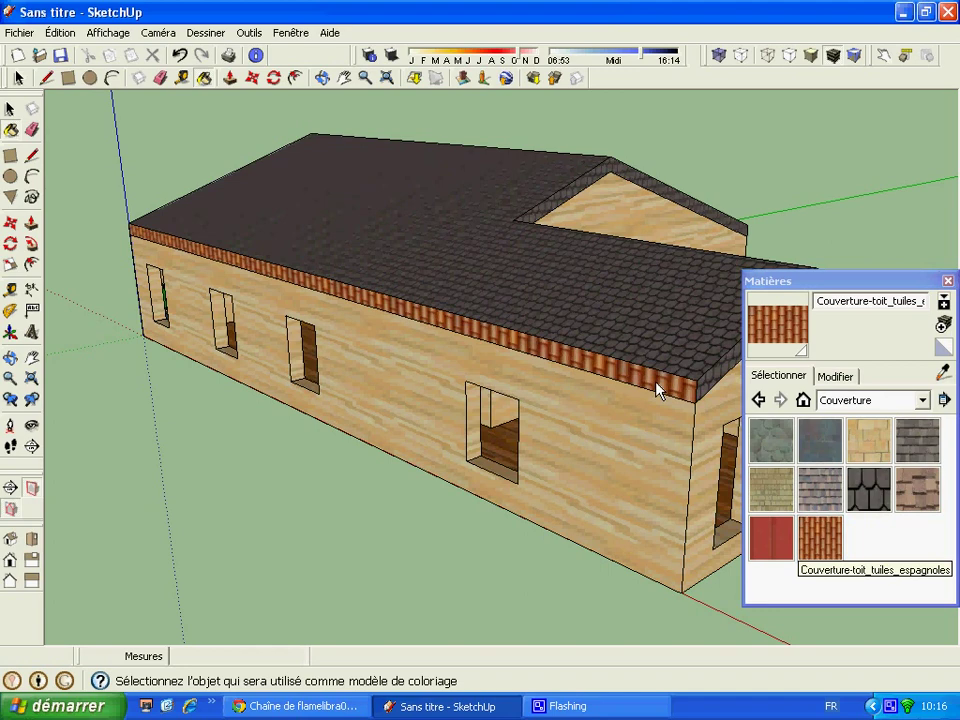
- Try grey shingle, then apply Couverture-toit_bardeaux_asphalte to the long and front fascia bands
click(820, 489)
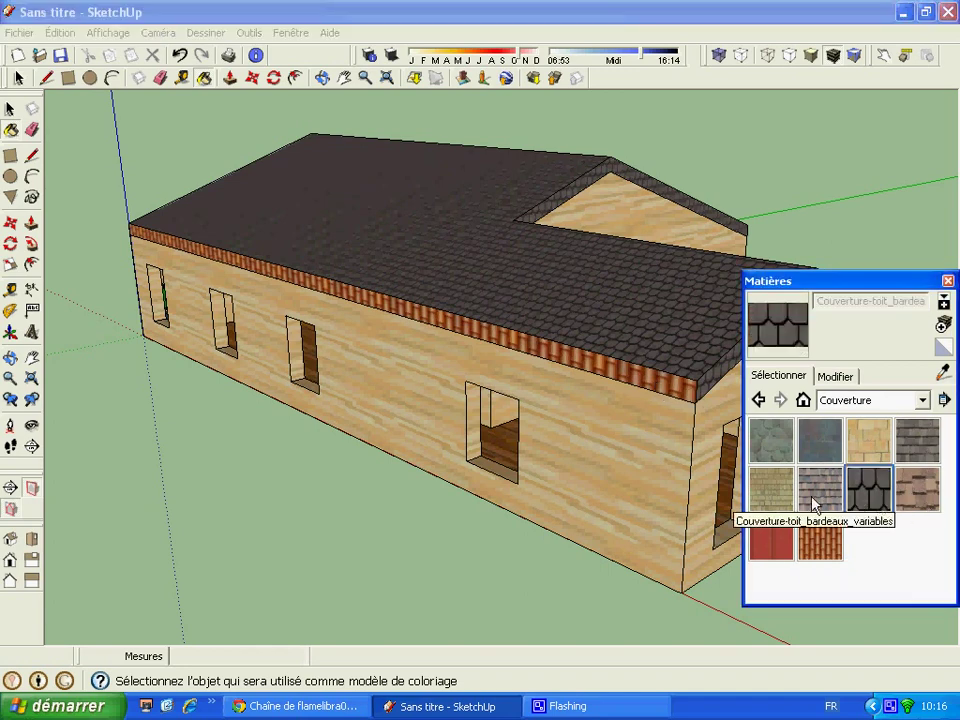
click(671, 388)
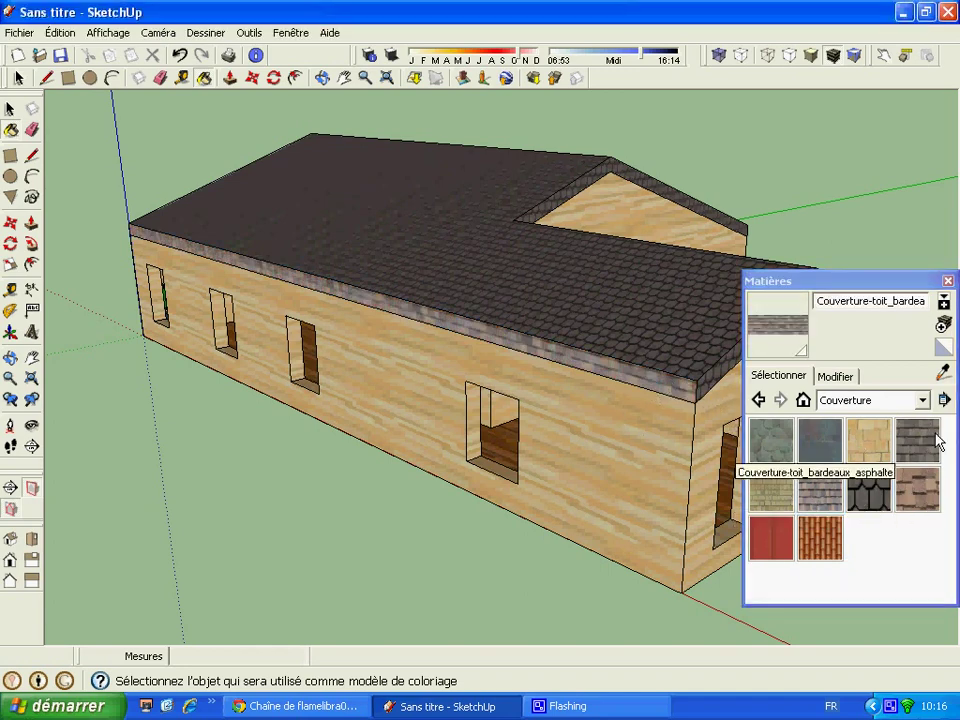
click(917, 440)
click(668, 398)
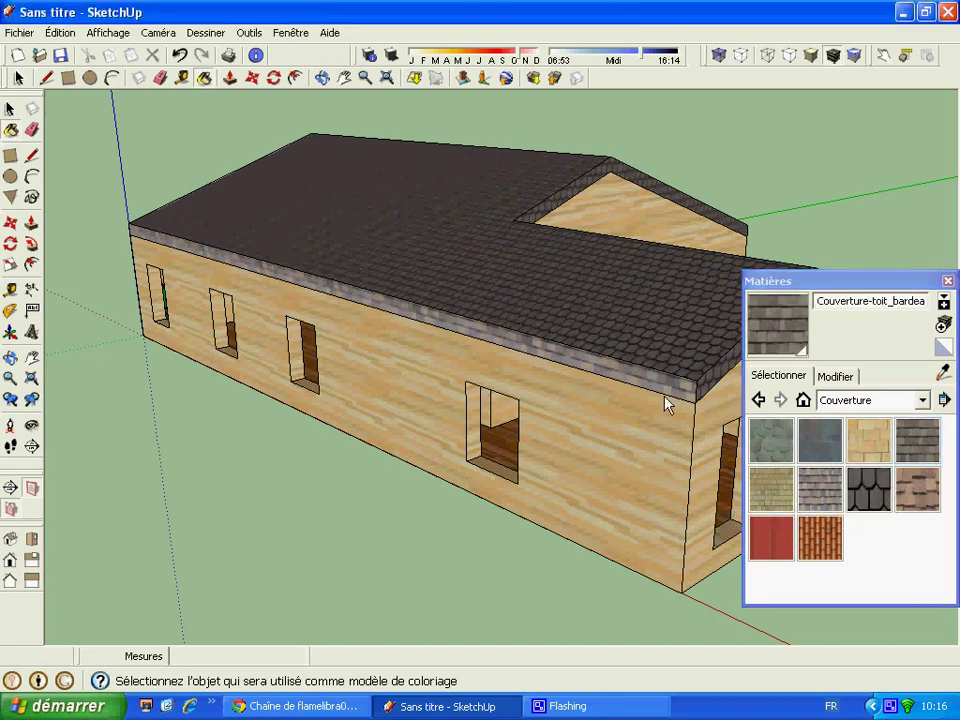
click(613, 379)
mouse_move(613, 379)
middle_down()
mouse_move(448, 411)
mouse_move(653, 398)
middle_up()
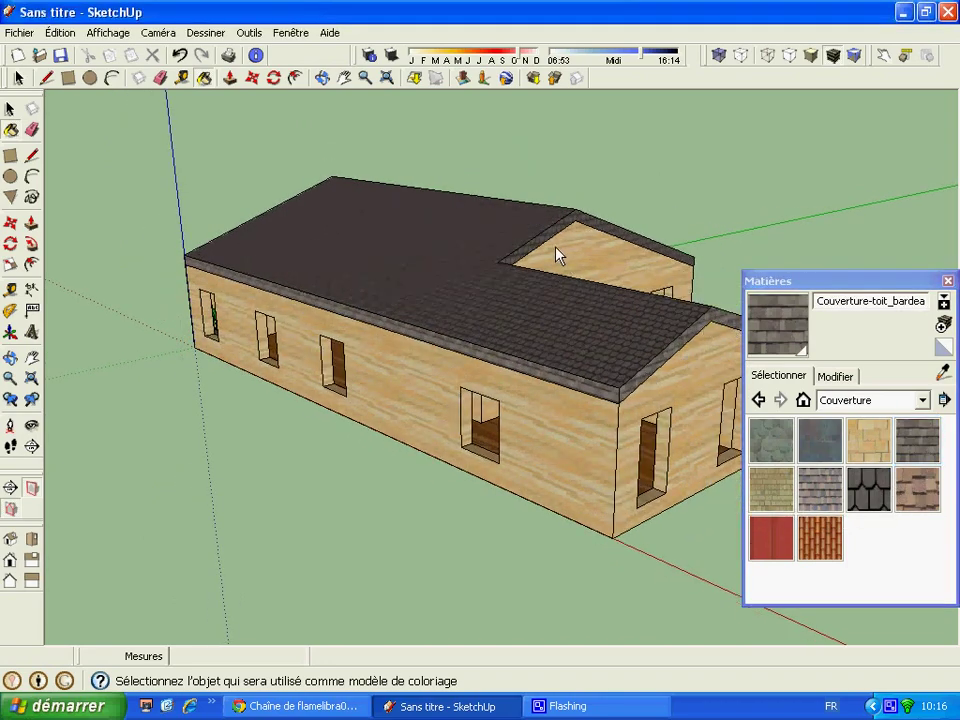
scroll(315, 311, down, 3)
- Orbit around the house and apply the asphalt shingle material to the remaining roof edge
scroll(650, 260, down, 2)
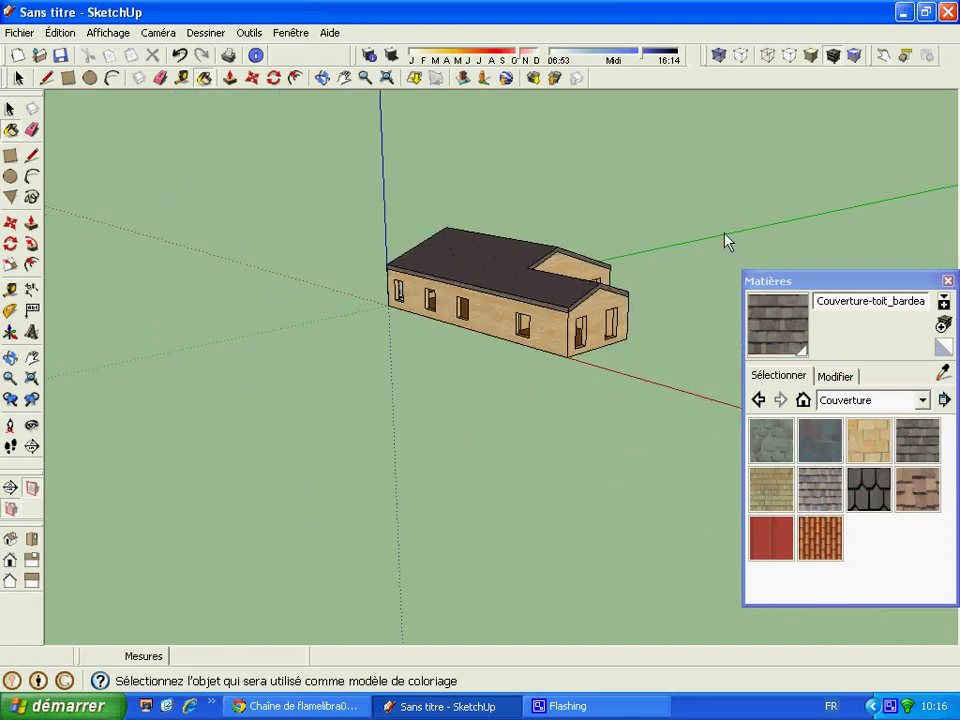
scroll(725, 240, up, 3)
scroll(723, 238, up, 2)
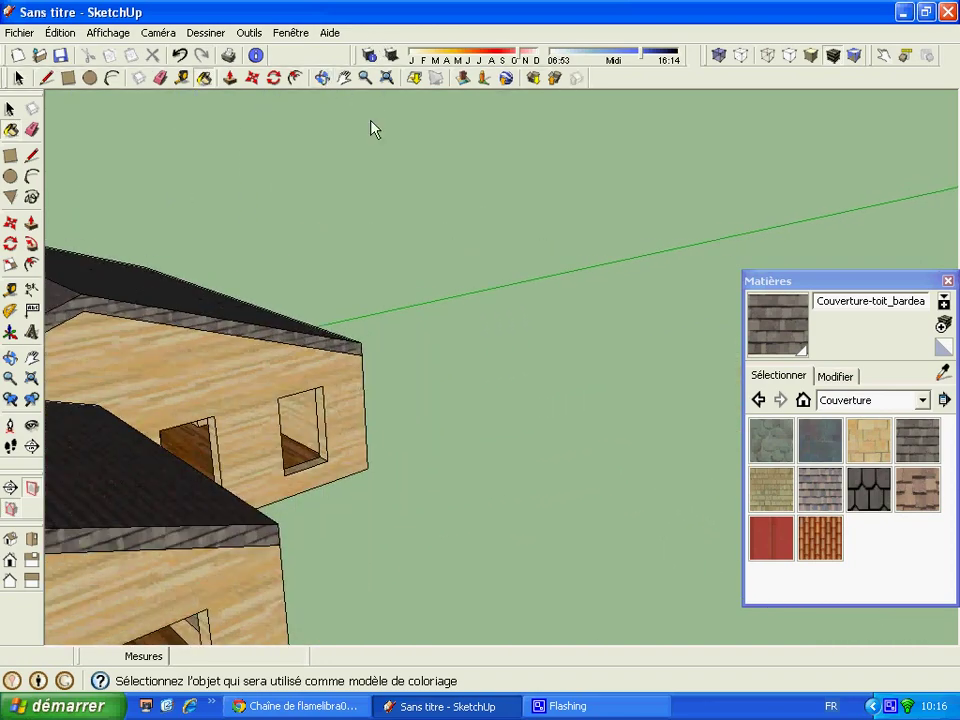
click(322, 78)
mouse_move(400, 240)
mouse_down()
mouse_move(473, 272)
mouse_move(77, 311)
mouse_up()
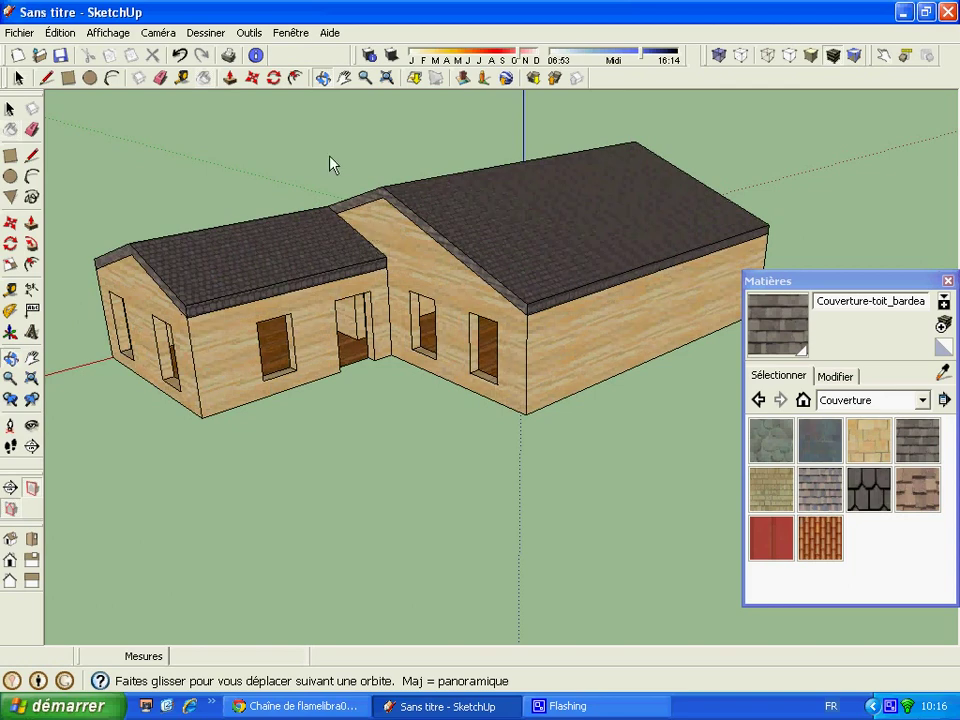
click(900, 455)
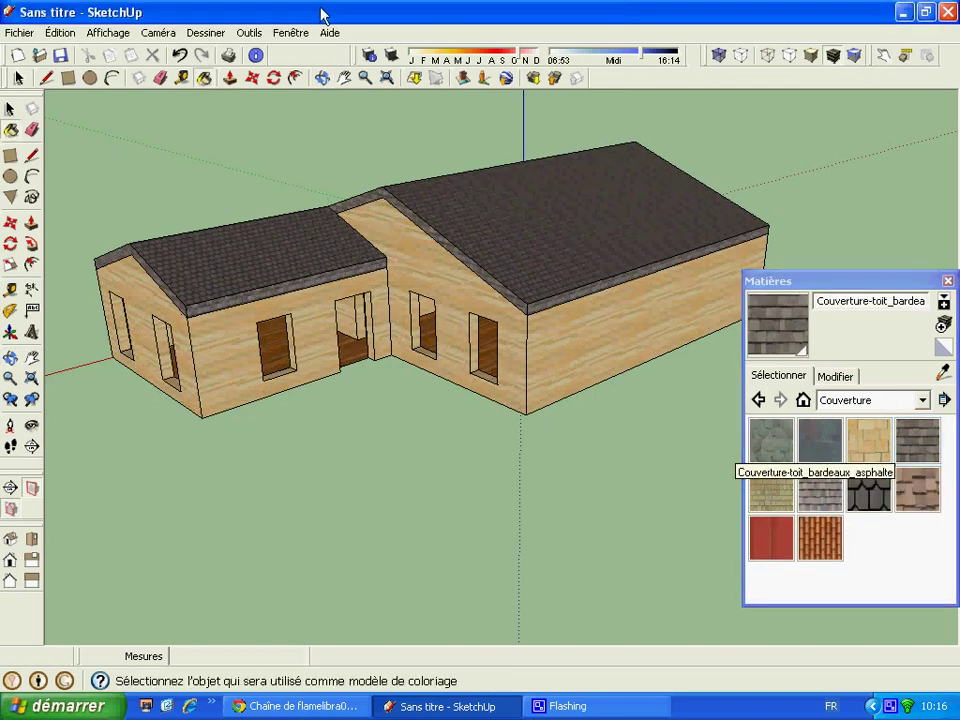
click(320, 78)
mouse_move(602, 261)
mouse_down()
mouse_move(47, 317)
mouse_move(563, 454)
mouse_move(698, 450)
mouse_up()
click(917, 440)
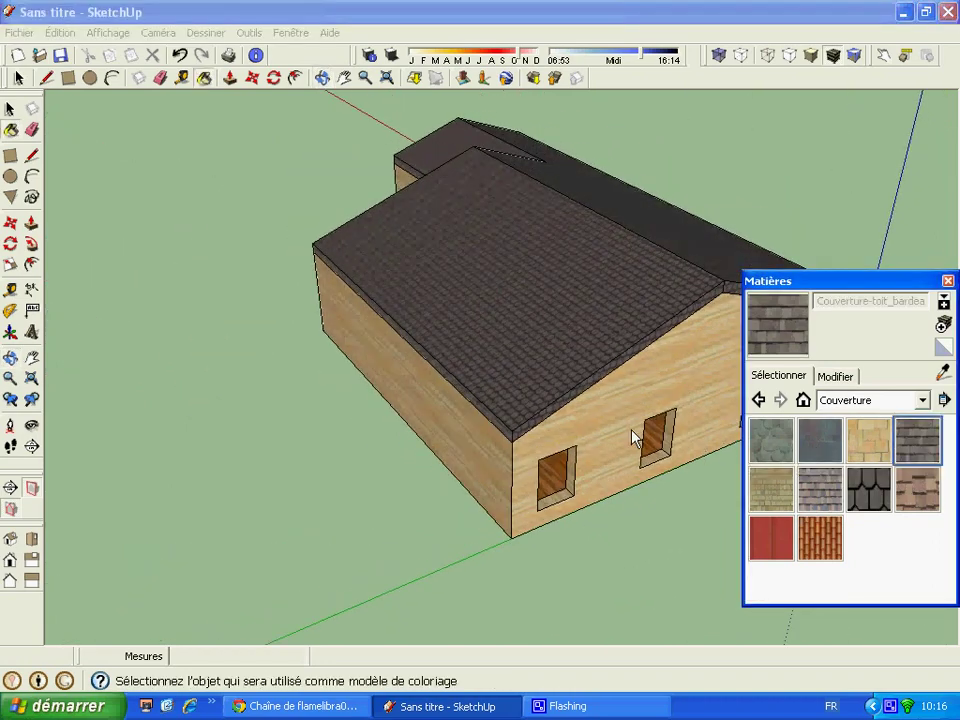
click(546, 413)
- Orbit to the far side, sample a roof material, and pull back to view the finished house
click(321, 79)
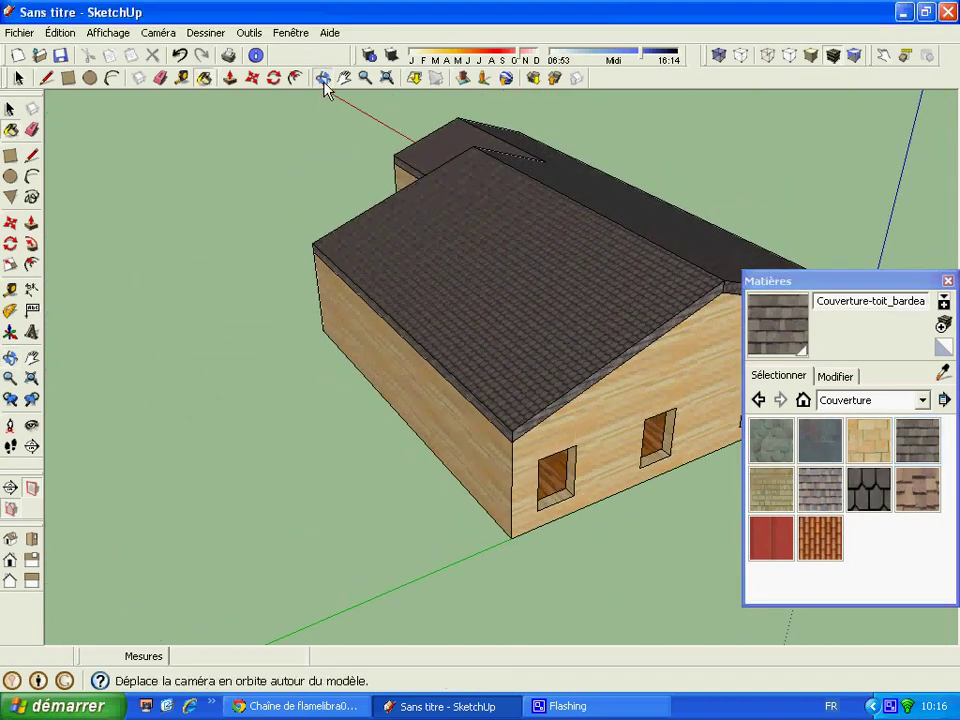
mouse_move(330, 130)
mouse_down()
mouse_move(294, 236)
mouse_move(474, 321)
mouse_up()
click(943, 372)
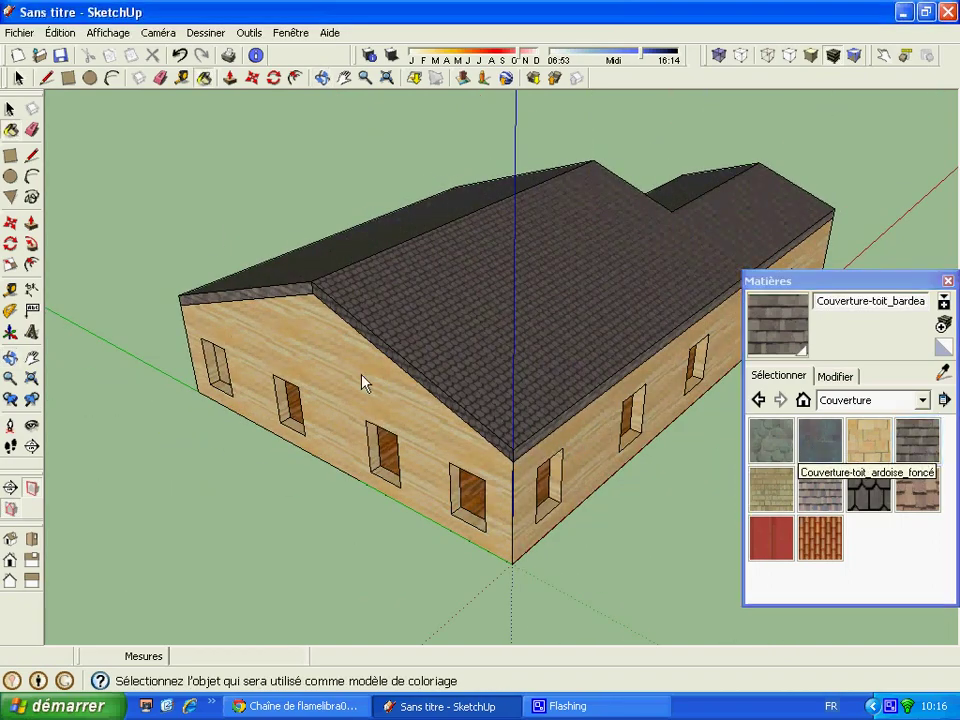
scroll(435, 399, up, 2)
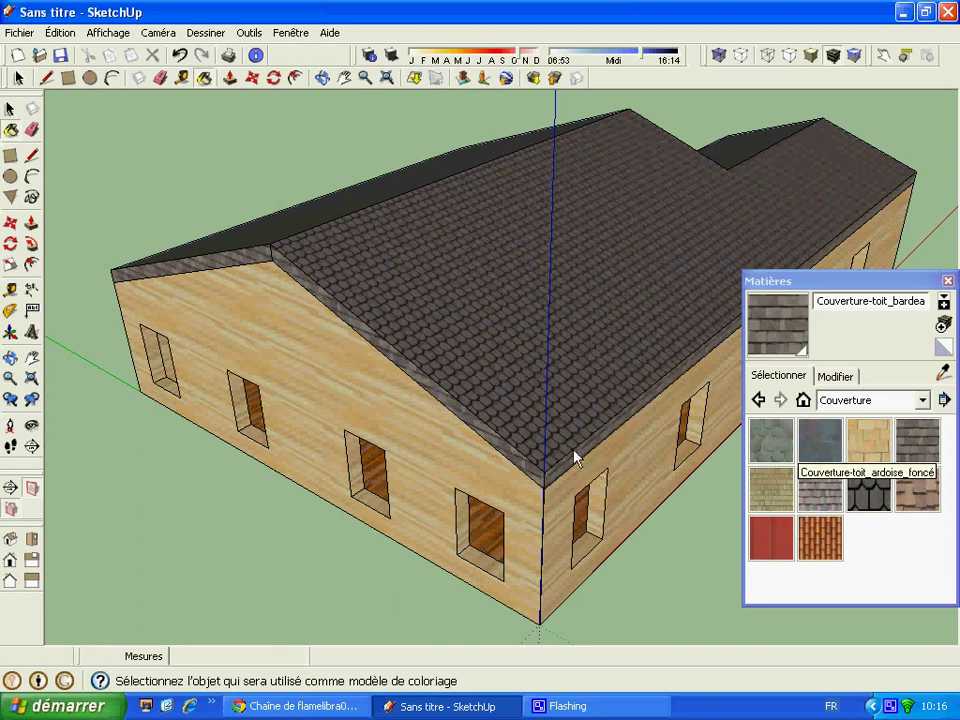
click(160, 78)
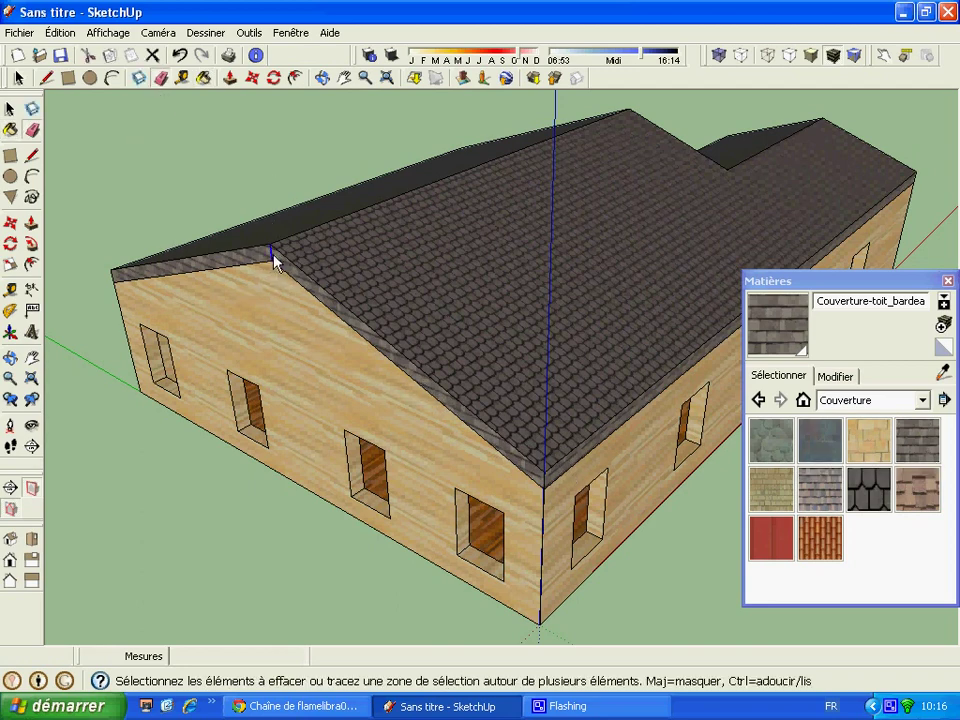
click(322, 78)
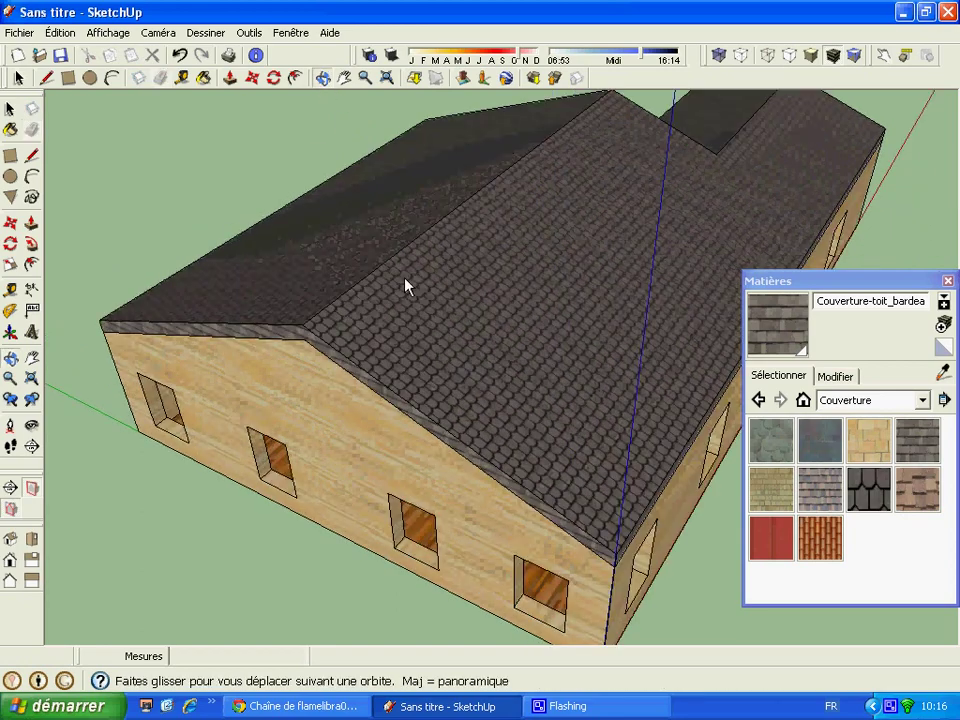
mouse_move(407, 283)
mouse_down()
mouse_move(368, 241)
mouse_move(397, 205)
mouse_up()
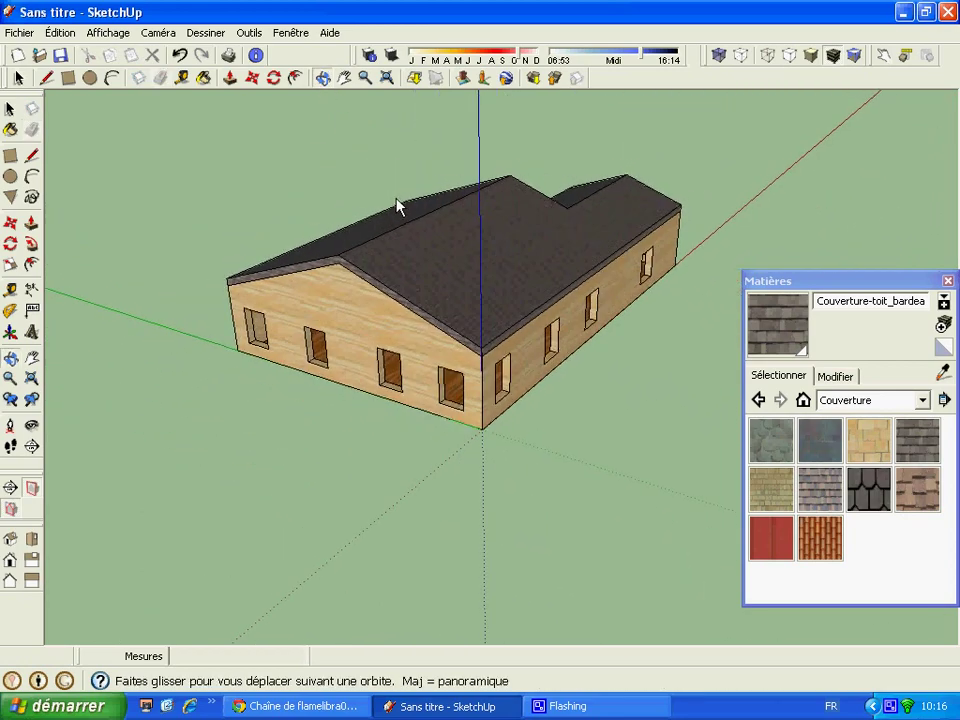
- Close the Matières panel and bring up CamStudio from the system tray
click(947, 281)
click(874, 707)
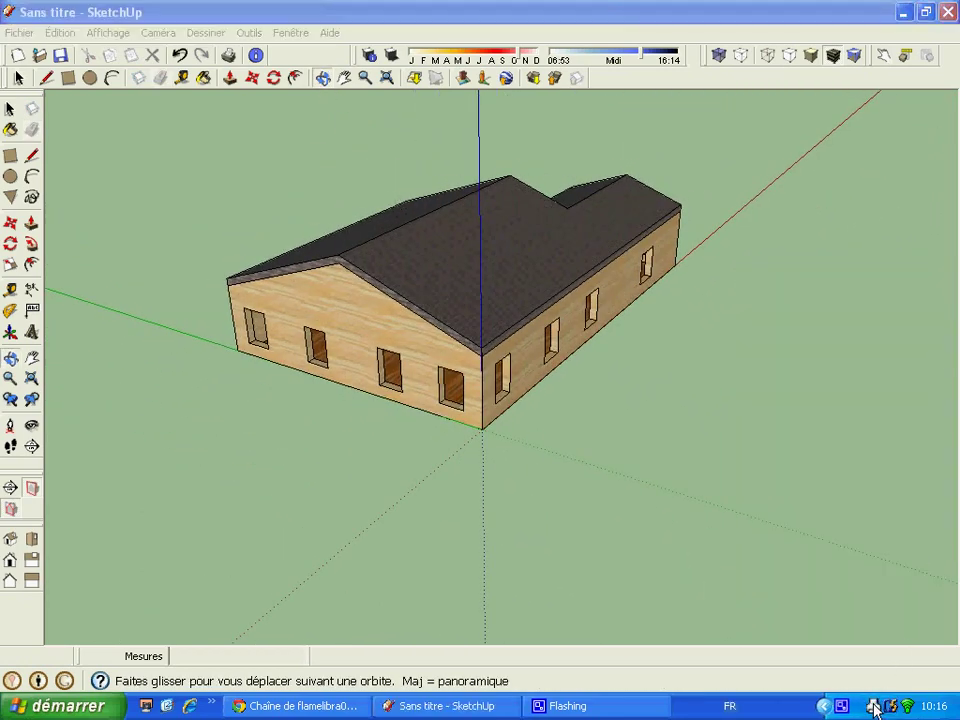
click(793, 704)
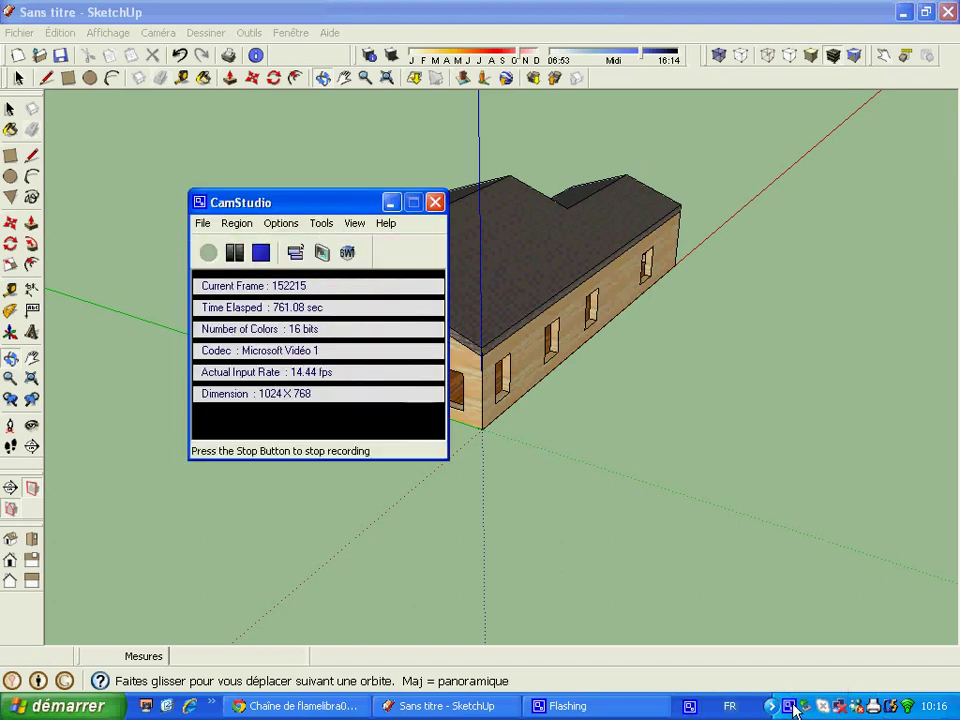